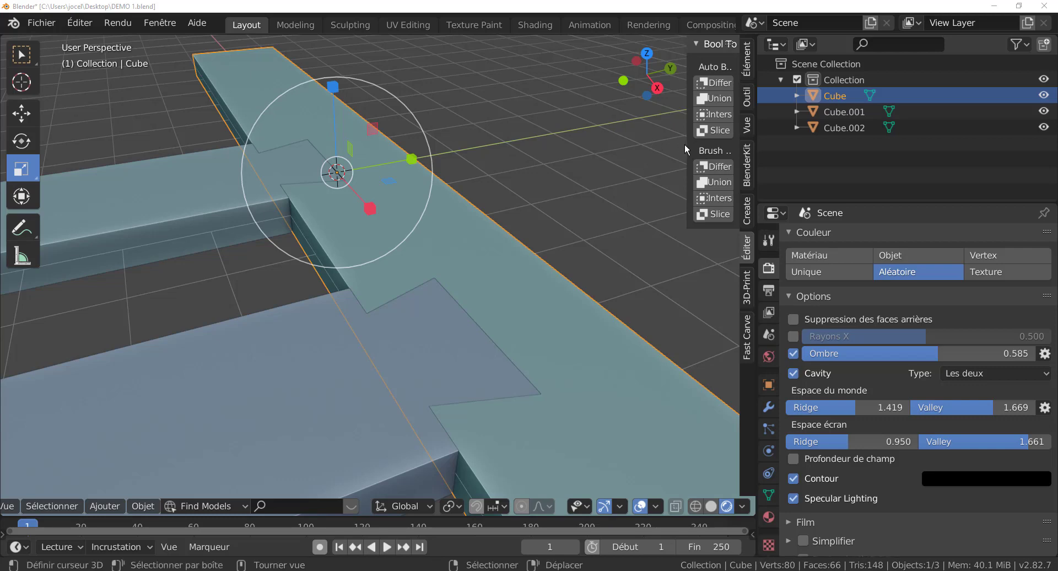
- Display the Cube's modifier properties and widen the 3D viewport
{"action": "left_click_drag", "start_coordinate": [688, 145], "coordinate": [596, 146]}
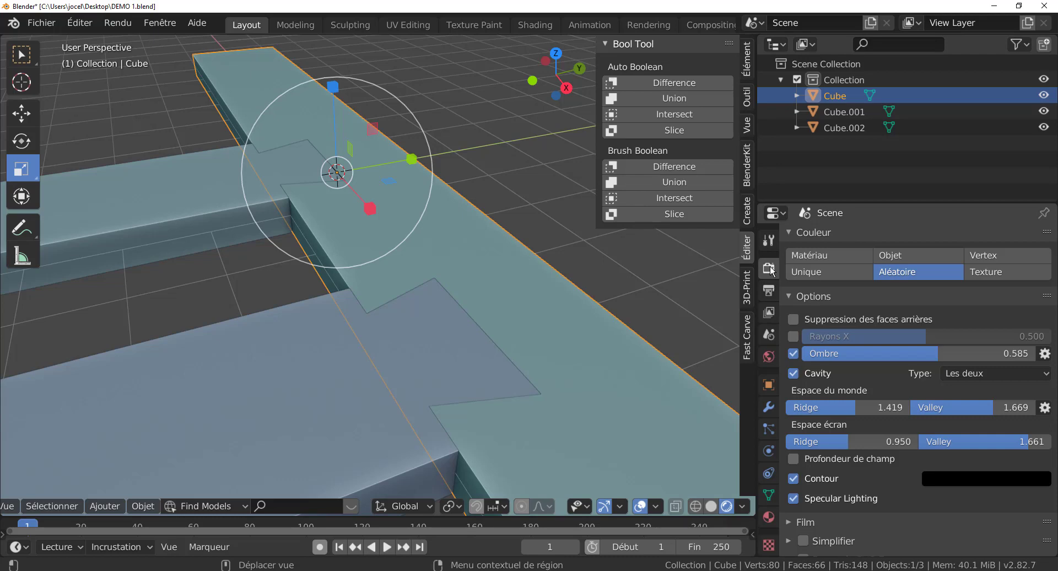
{"action": "left_click", "coordinate": [770, 244]}
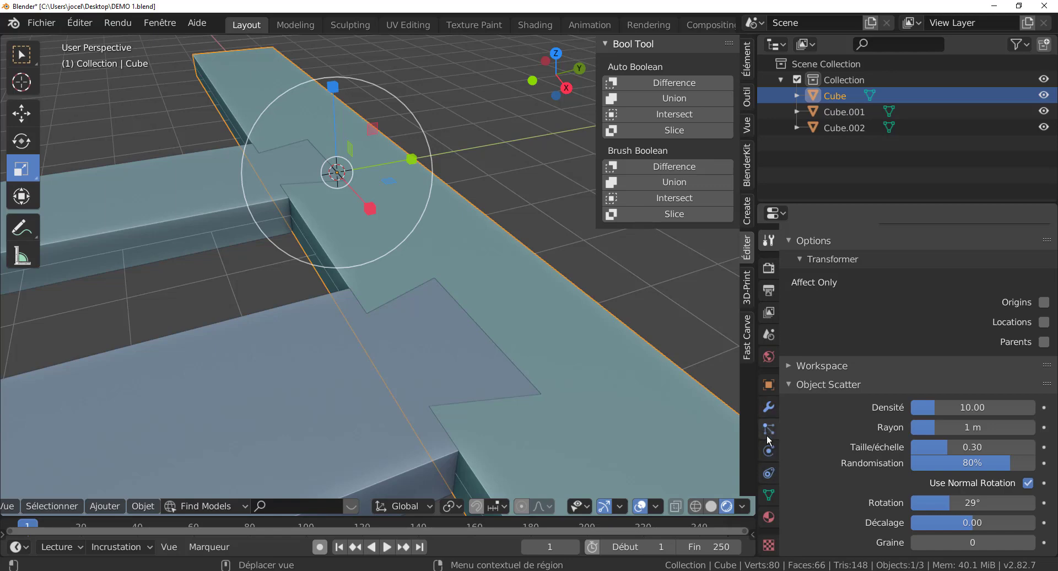
{"action": "left_click", "coordinate": [769, 407]}
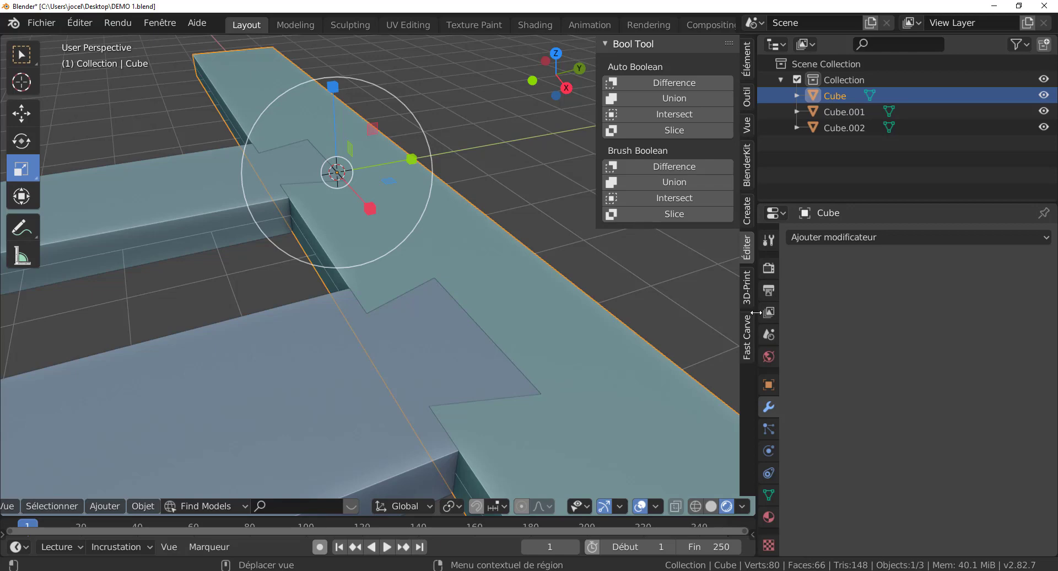
{"action": "left_click_drag", "start_coordinate": [756, 312], "coordinate": [913, 312]}
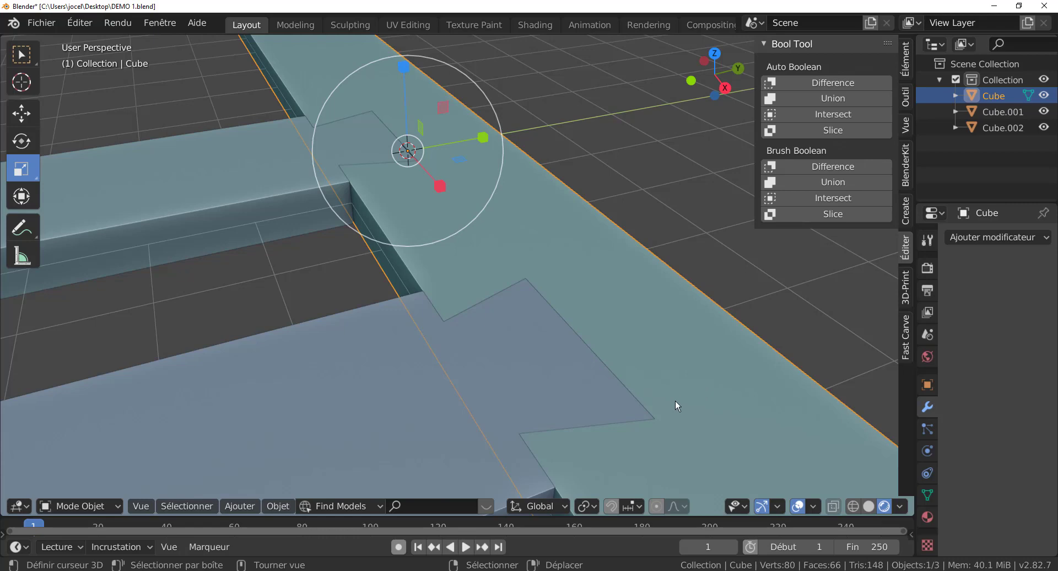
- Switch to XnView and examine the photos of the printed box and the renders marking its 20 mm and 19.5 mm edges
{"action": "key", "text": "alt+Tab"}
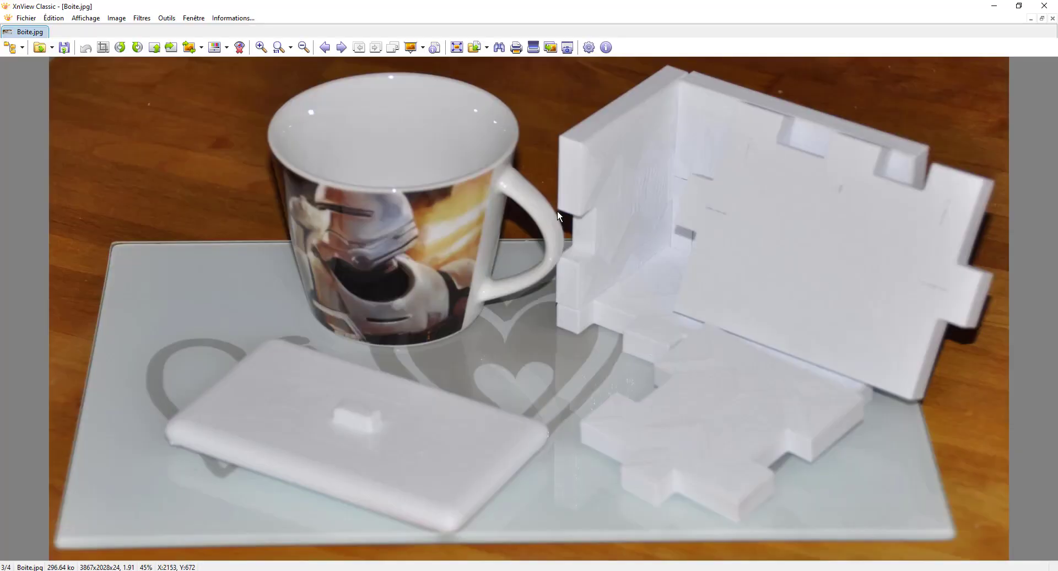
{"action": "left_click", "coordinate": [342, 48]}
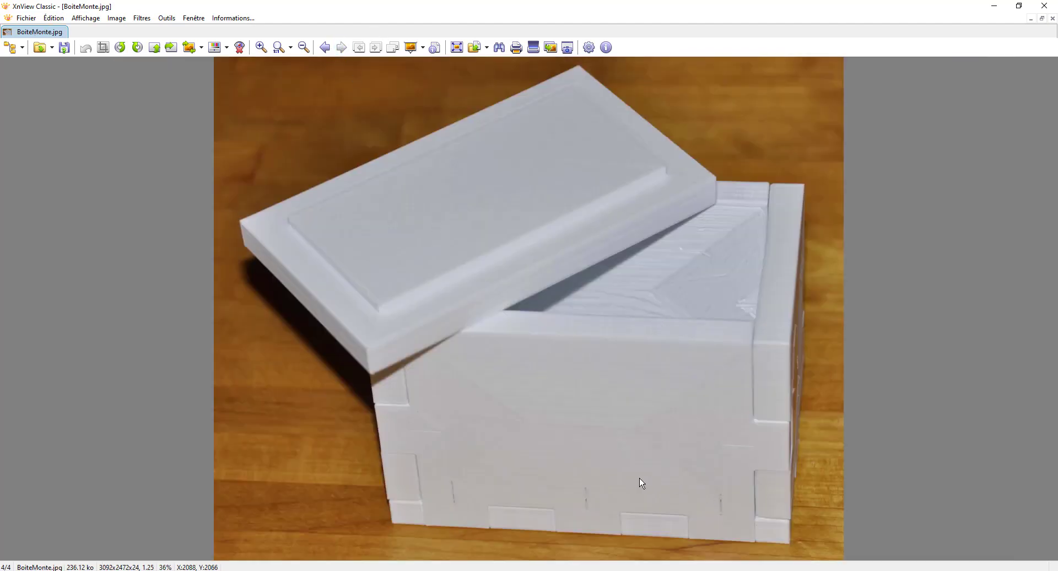
{"action": "left_click", "coordinate": [325, 48]}
{"action": "left_click", "coordinate": [325, 48]}
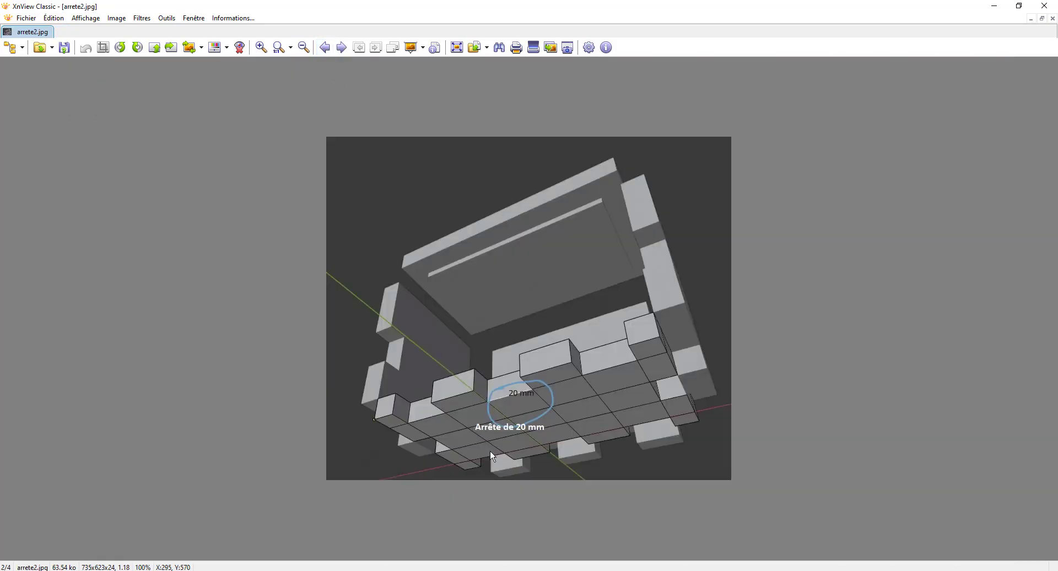
{"action": "scroll", "coordinate": [490, 449], "scroll_direction": "up", "scroll_amount": 1, "text": "ctrl"}
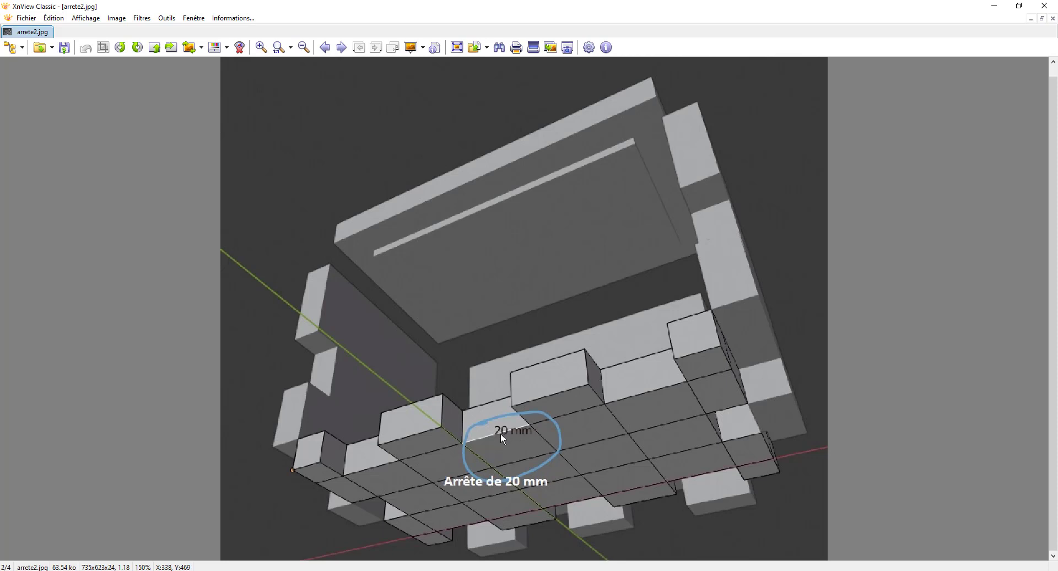
{"action": "left_click", "coordinate": [342, 49]}
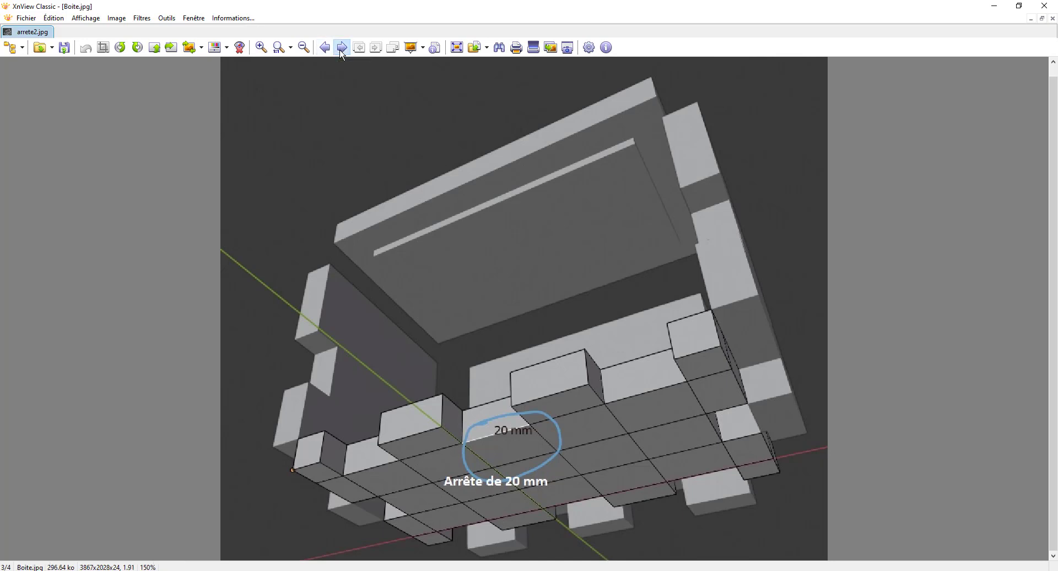
{"action": "left_click", "coordinate": [325, 48]}
{"action": "left_click", "coordinate": [325, 48]}
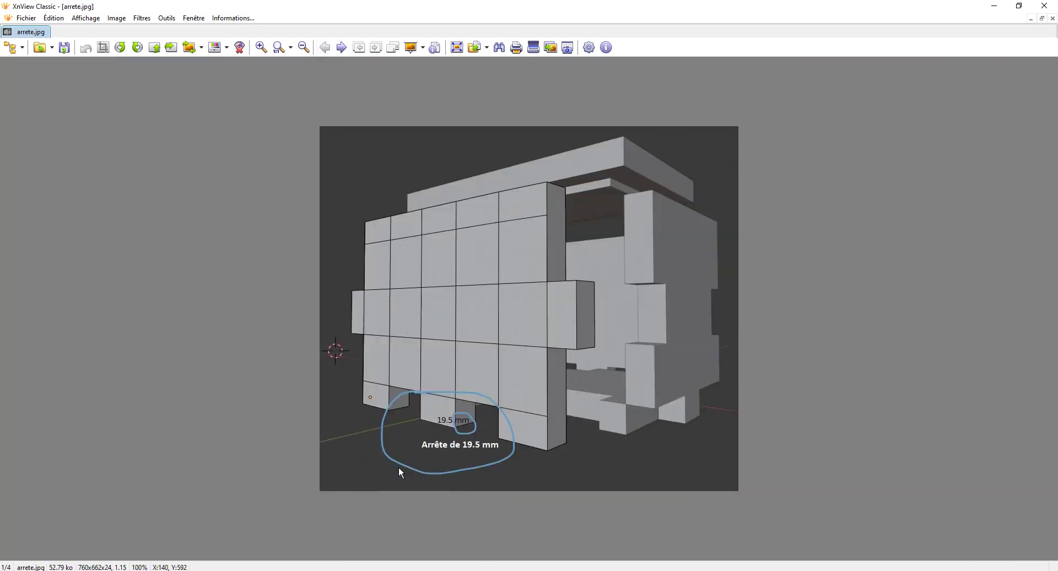
{"action": "scroll", "coordinate": [410, 468], "scroll_direction": "up", "scroll_amount": 1}
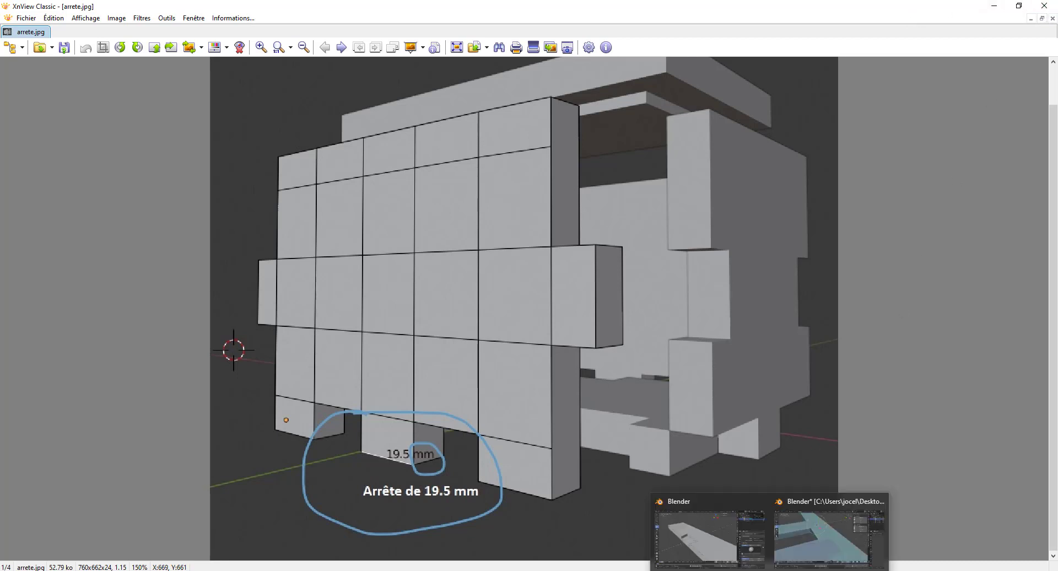
- Switch to the second Blender window and exit local view so that both dovetailed parts are shown
{"action": "left_click", "coordinate": [822, 525]}
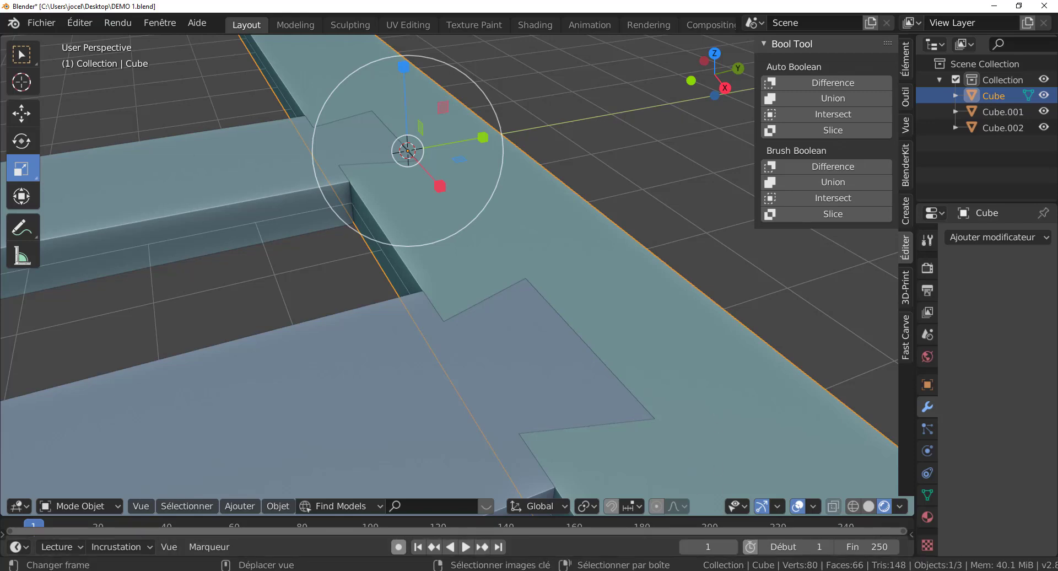
{"action": "left_click", "coordinate": [715, 537]}
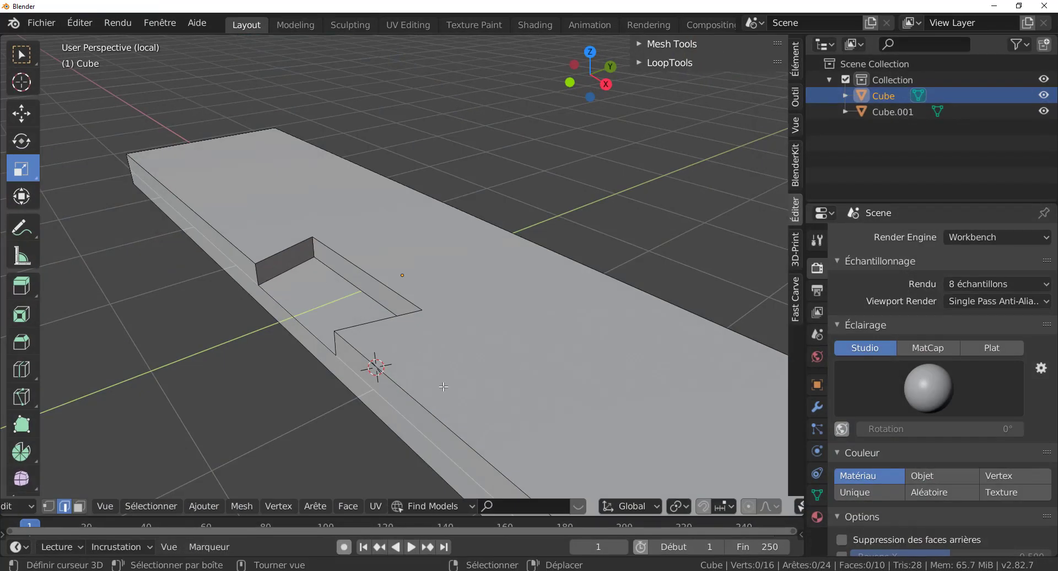
{"action": "middle_click_drag", "start_coordinate": [446, 387], "coordinate": [398, 344]}
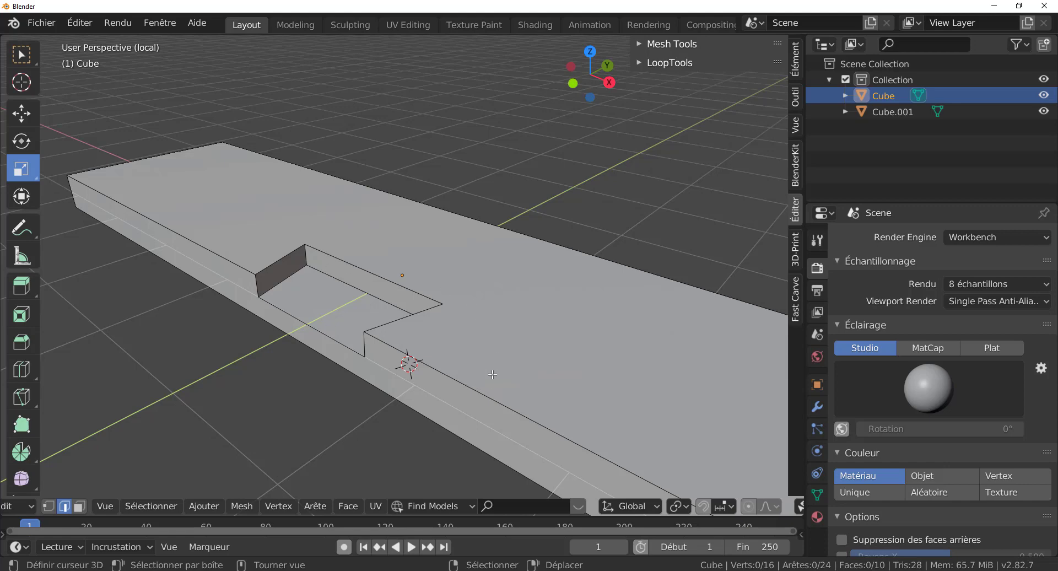
{"action": "key", "text": "KP_Divide"}
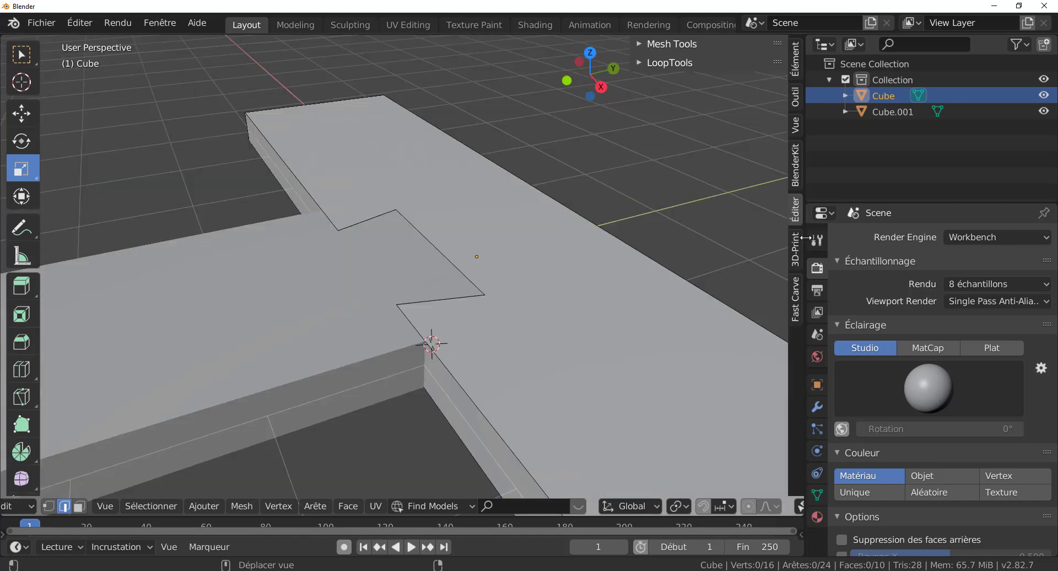
- Examine the clearance between the two parts along the dovetail joint, up close and from the side
{"action": "left_click_drag", "start_coordinate": [804, 237], "coordinate": [962, 237]}
{"action": "mouse_move", "coordinate": [672, 318]}
{"action": "middle_mouse_down"}
{"action": "mouse_move", "coordinate": [562, 345]}
{"action": "mouse_move", "coordinate": [604, 320]}
{"action": "mouse_move", "coordinate": [687, 312]}
{"action": "middle_mouse_up"}
{"action": "scroll", "coordinate": [547, 349], "scroll_direction": "up", "scroll_amount": 3}
{"action": "scroll", "coordinate": [547, 349], "scroll_direction": "up", "scroll_amount": 3}
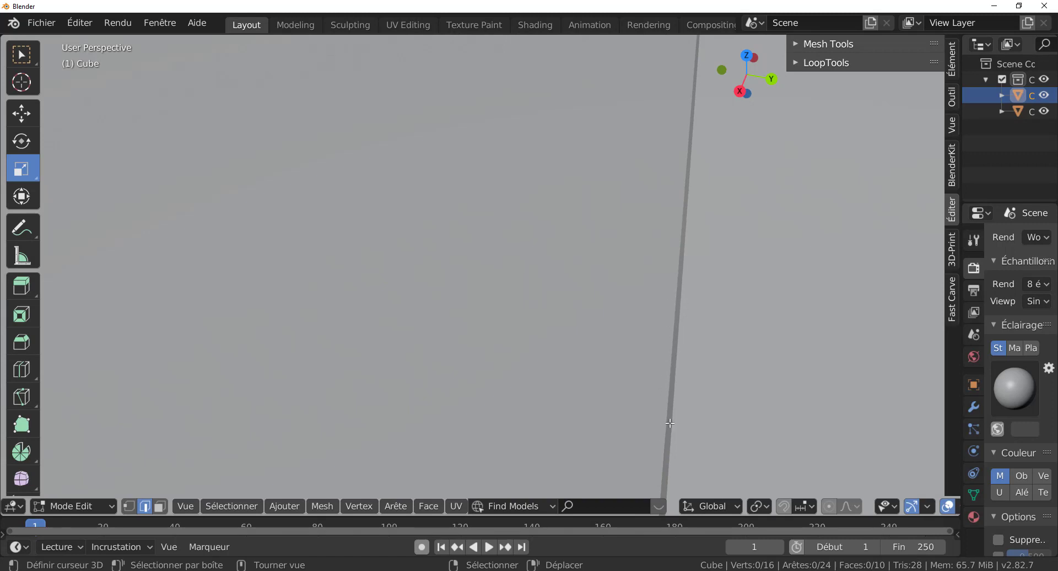
{"action": "scroll", "coordinate": [668, 420], "scroll_direction": "down", "scroll_amount": 4}
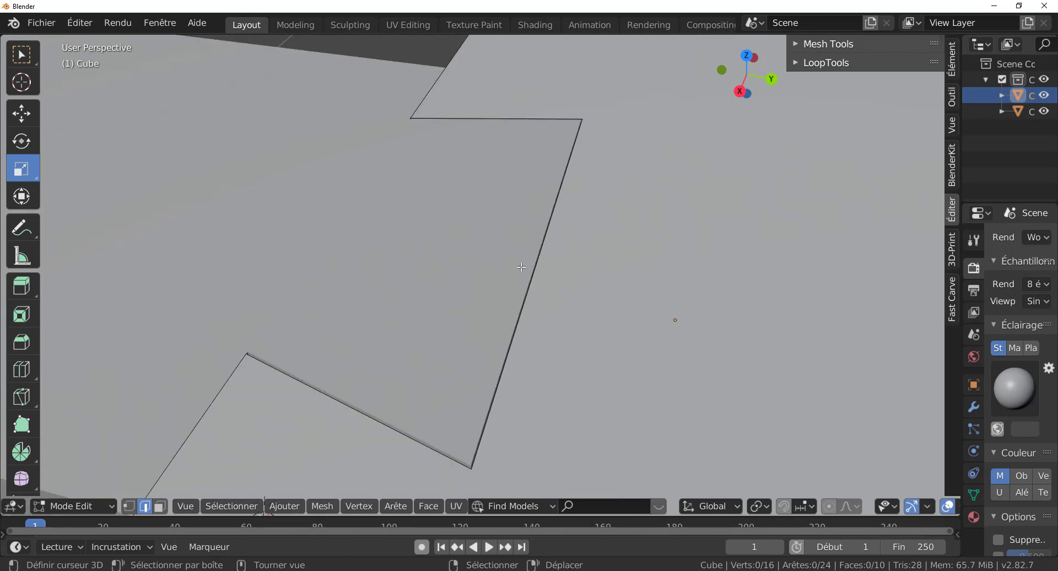
{"action": "middle_click_drag", "start_coordinate": [521, 267], "coordinate": [892, 498]}
{"action": "scroll", "coordinate": [896, 511], "scroll_direction": "down", "scroll_amount": 2}
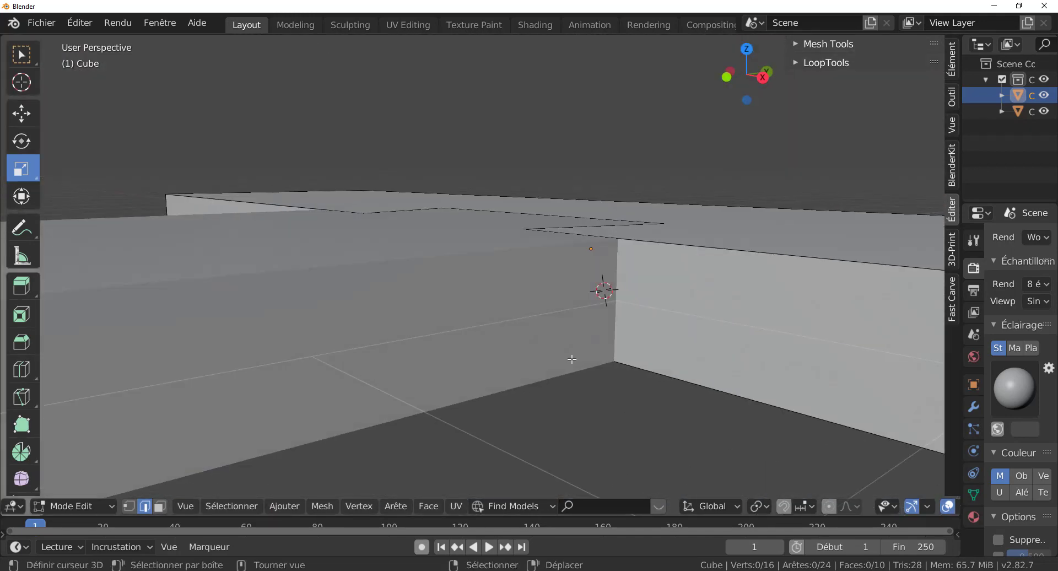
- Enlarge the render properties area and set the Workbench object color to Aléatoire
{"action": "scroll", "coordinate": [896, 513], "scroll_direction": "down", "scroll_amount": 2}
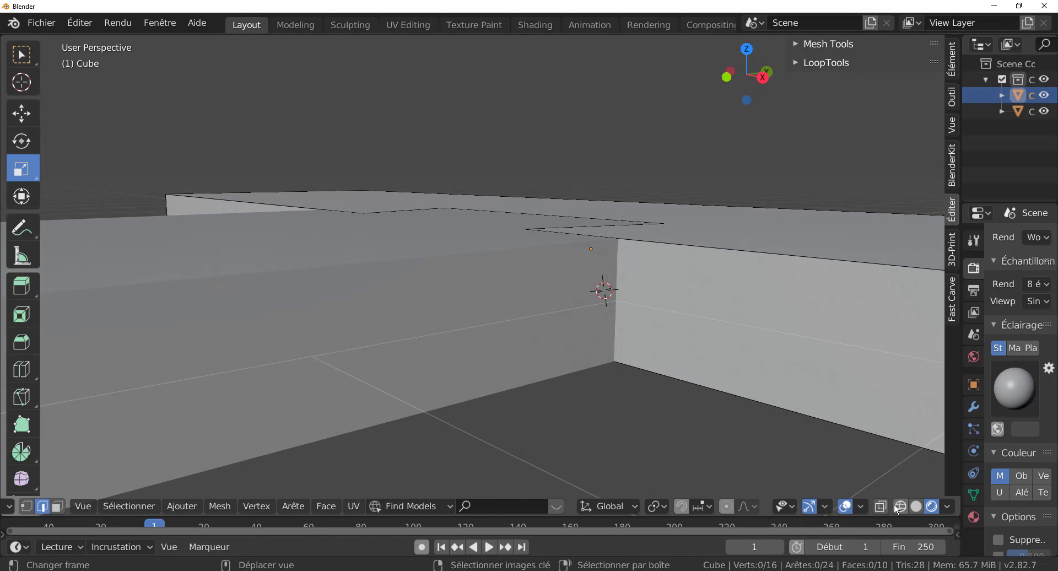
{"action": "left_click_drag", "start_coordinate": [961, 125], "coordinate": [758, 152]}
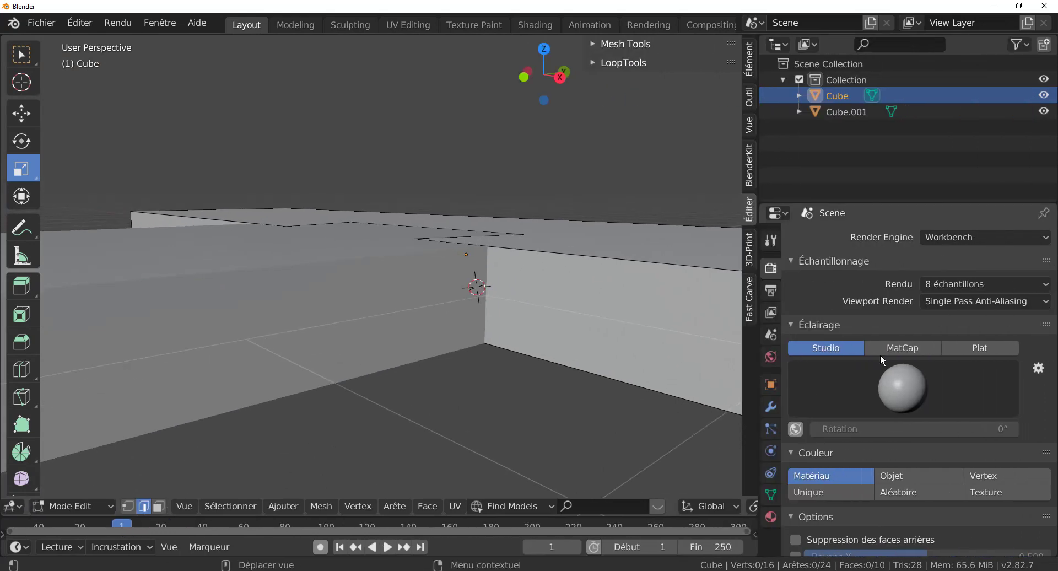
{"action": "middle_click_drag", "start_coordinate": [555, 388], "coordinate": [501, 382]}
{"action": "scroll", "coordinate": [713, 492], "scroll_direction": "down", "scroll_amount": 2}
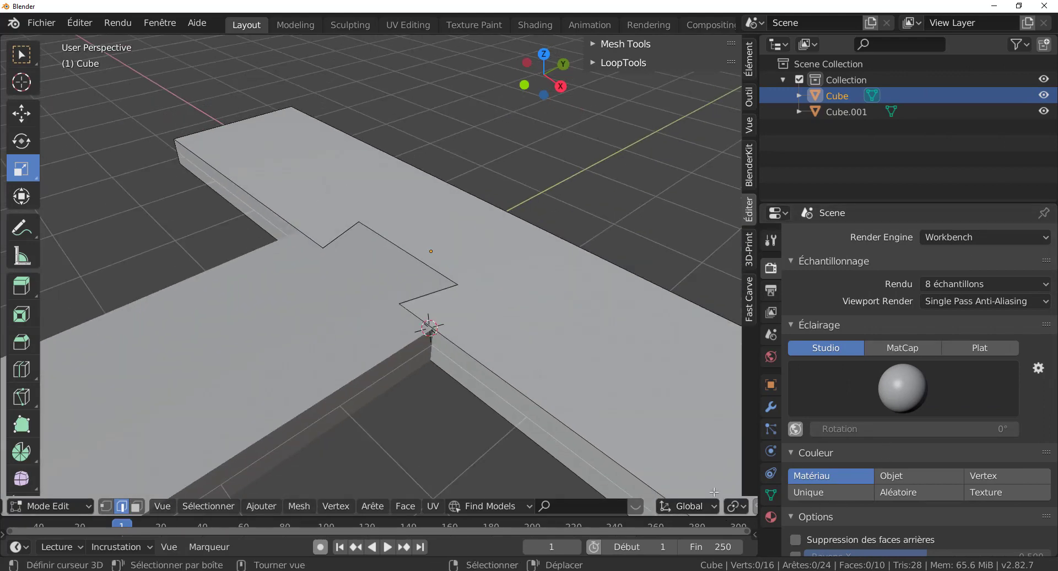
{"action": "scroll", "coordinate": [704, 508], "scroll_direction": "down", "scroll_amount": 6}
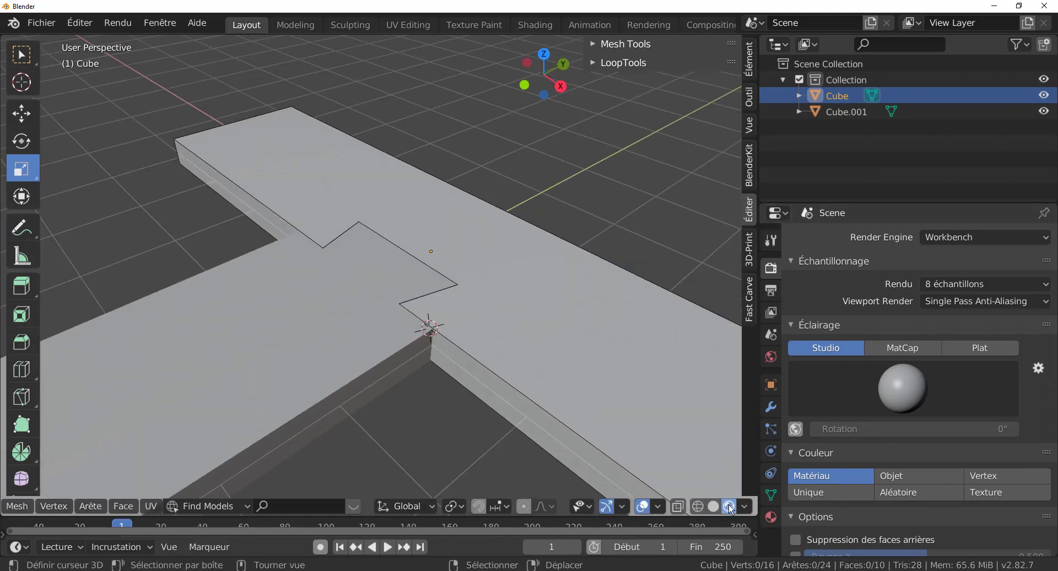
{"action": "left_click", "coordinate": [904, 385]}
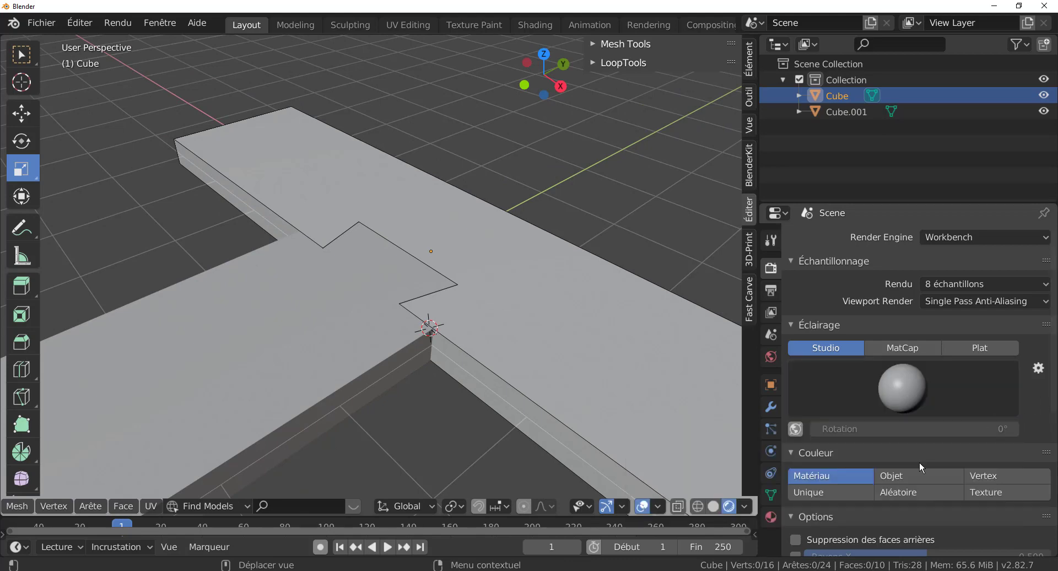
{"action": "left_click", "coordinate": [900, 490]}
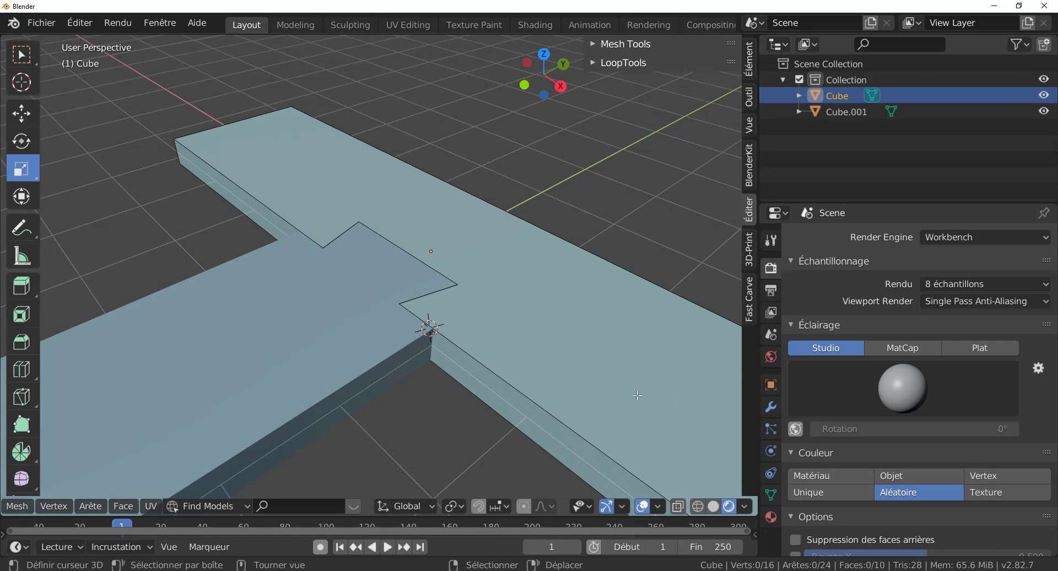
- Enable the Workbench shadow option (Ombre) with an intensity of 0.595
{"action": "middle_click_drag", "start_coordinate": [638, 395], "coordinate": [550, 327], "text": "shift"}
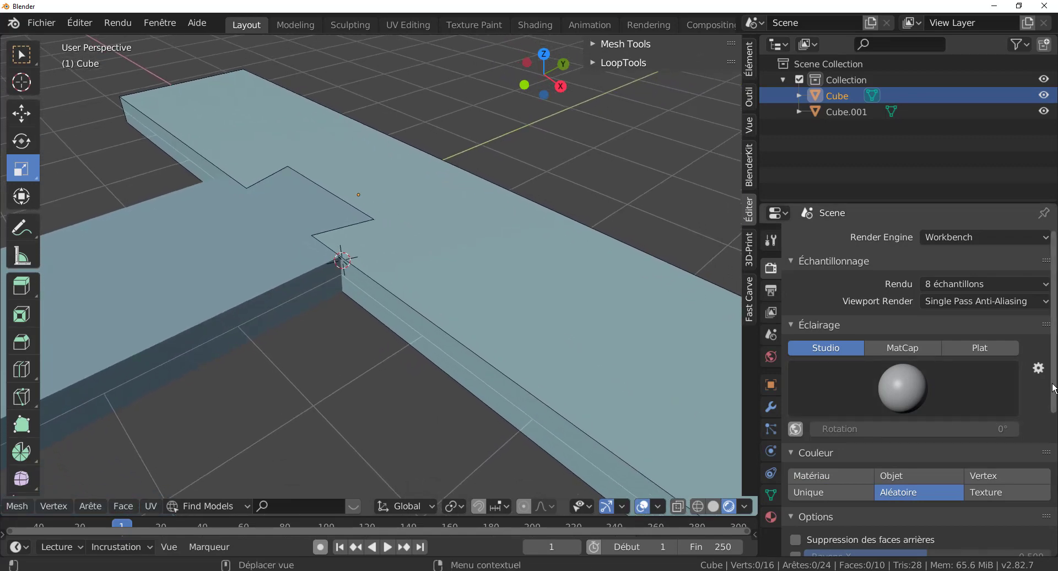
{"action": "scroll", "coordinate": [1054, 388], "scroll_direction": "down", "scroll_amount": 4}
{"action": "scroll", "coordinate": [979, 260], "scroll_direction": "up", "scroll_amount": 4}
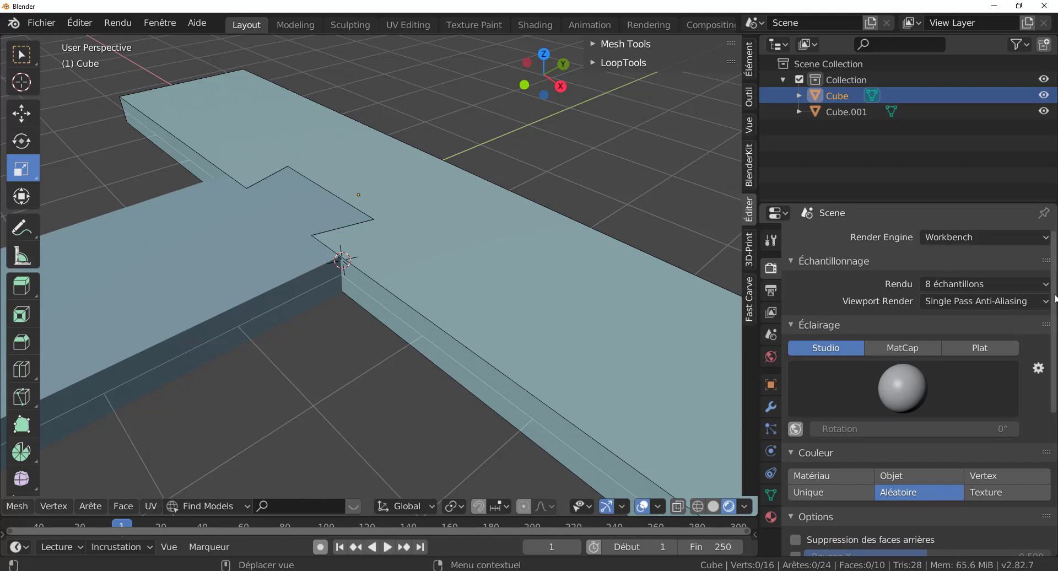
{"action": "scroll", "coordinate": [826, 364], "scroll_direction": "down", "scroll_amount": 6}
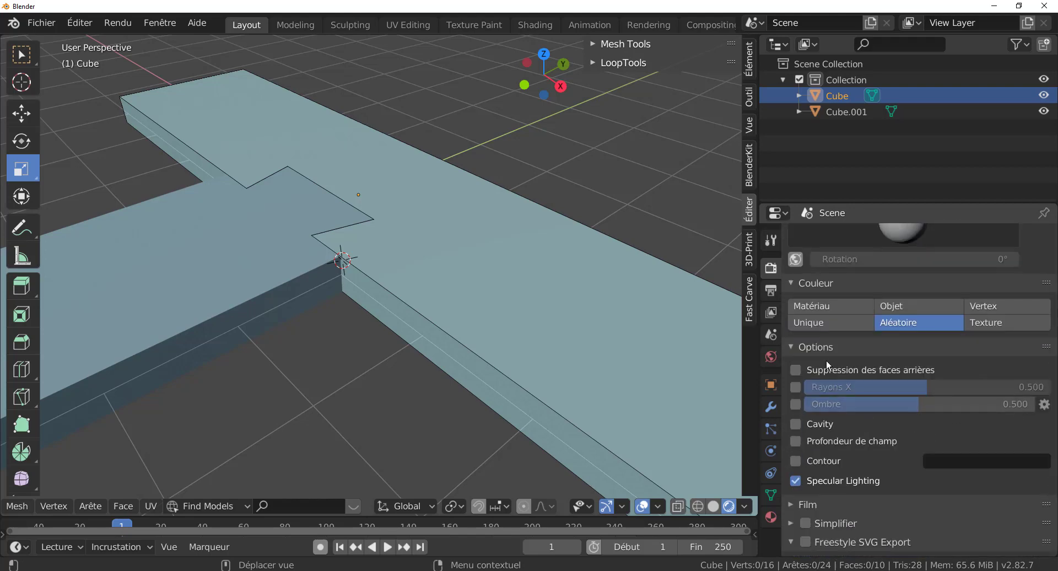
{"action": "left_click", "coordinate": [795, 405]}
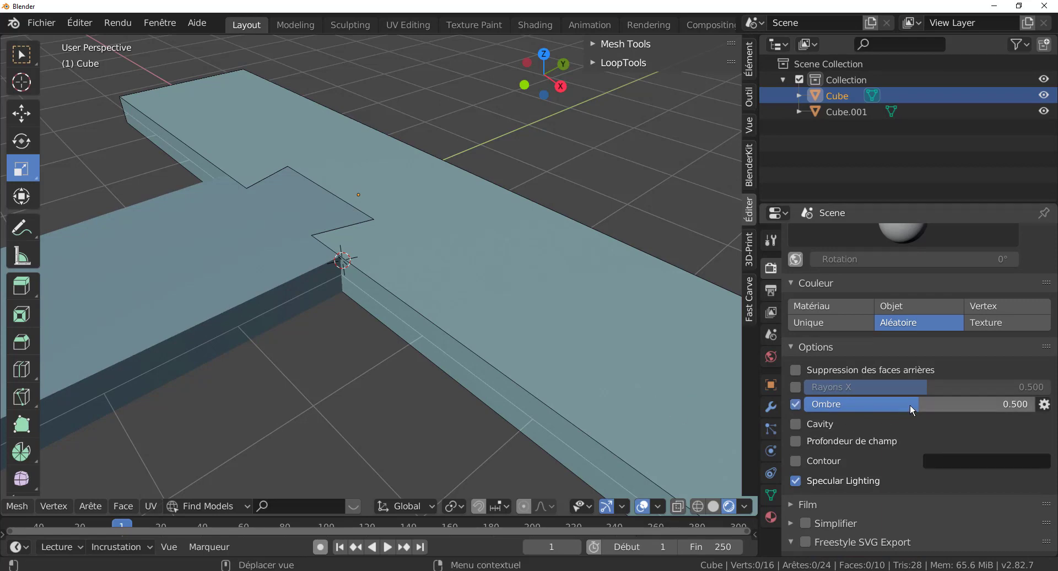
{"action": "left_click_drag", "start_coordinate": [910, 404], "coordinate": [933, 404]}
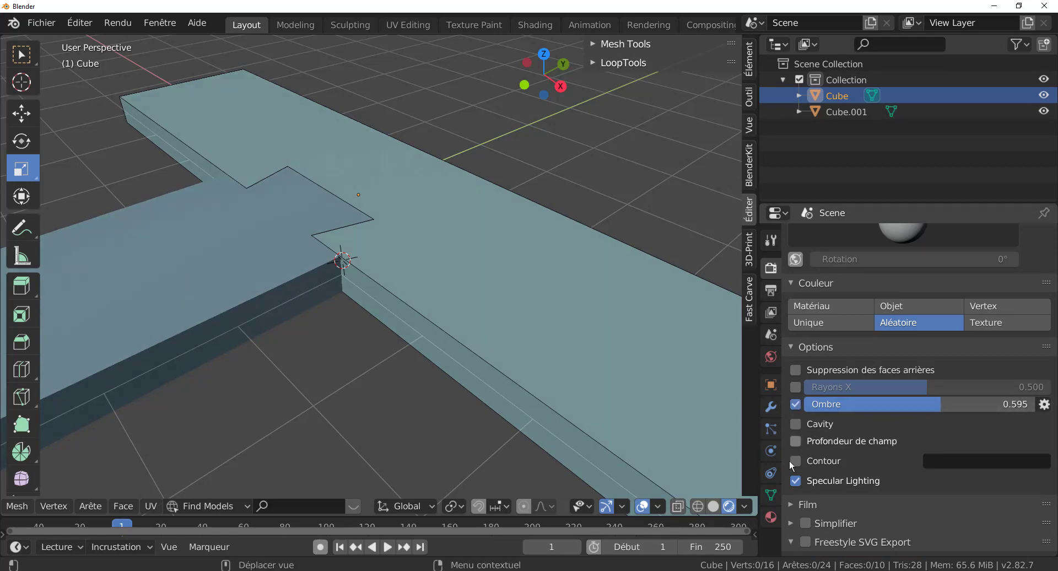
- Enable Cavity with type Les deux, world-space Ridge 1.756 and Valley 1.856, and screen-space Ridge 1.071 and Valley 1.008
{"action": "left_click", "coordinate": [795, 424]}
{"action": "left_click", "coordinate": [962, 424]}
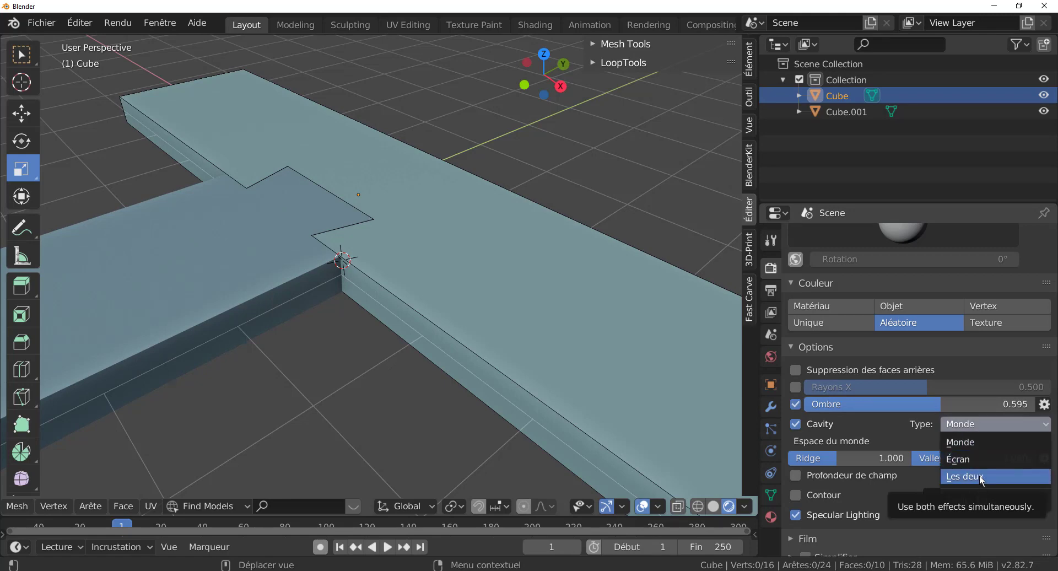
{"action": "left_click", "coordinate": [980, 475]}
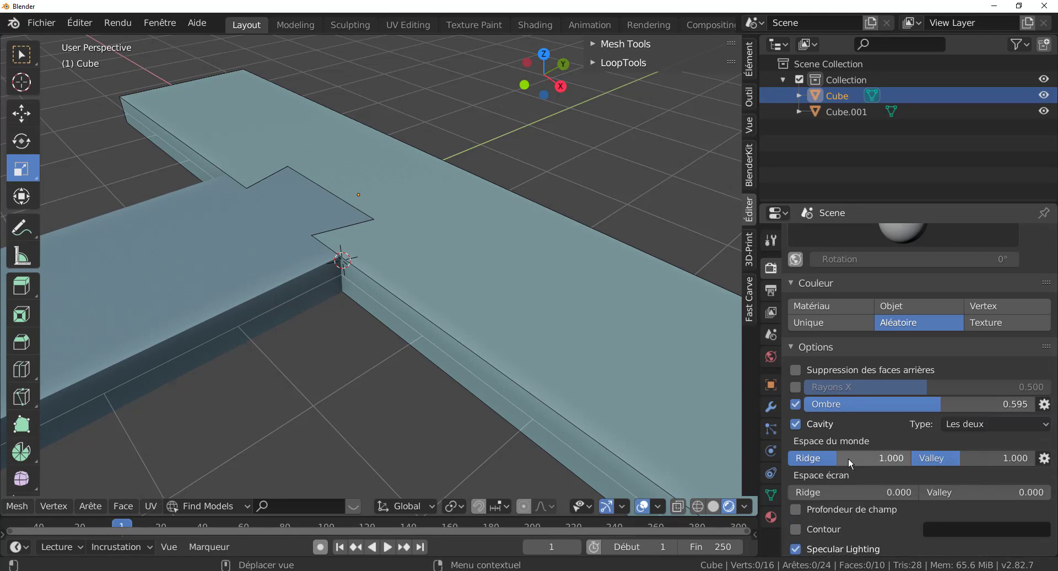
{"action": "left_click_drag", "start_coordinate": [837, 458], "coordinate": [875, 457]}
{"action": "left_click_drag", "start_coordinate": [941, 458], "coordinate": [983, 458]}
{"action": "left_click_drag", "start_coordinate": [822, 492], "coordinate": [867, 492]}
{"action": "left_click_drag", "start_coordinate": [936, 492], "coordinate": [986, 492]}
{"action": "scroll", "coordinate": [954, 430], "scroll_direction": "down", "scroll_amount": 3}
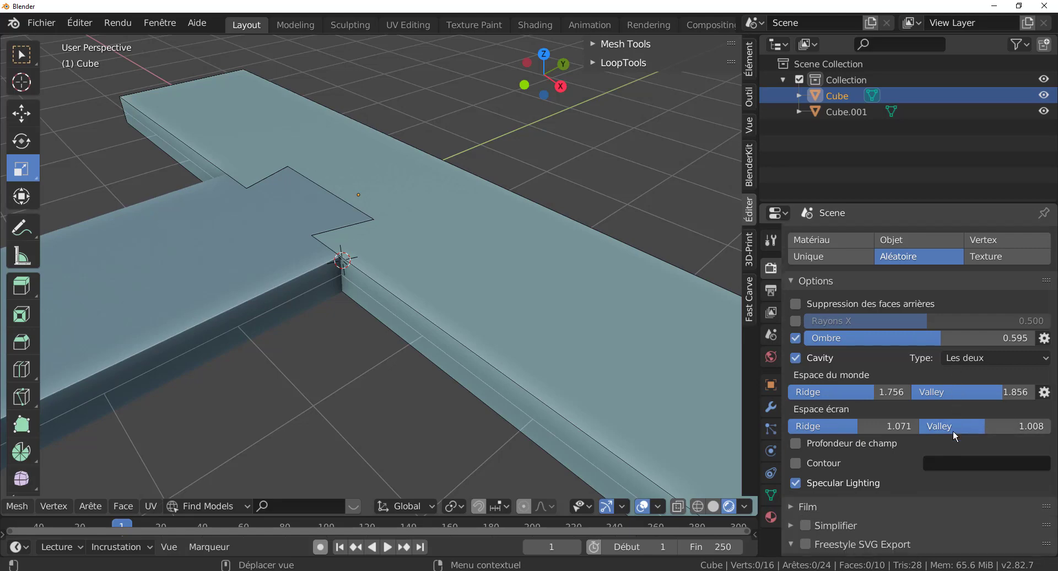
- Enable the Contour outline for the Workbench display and return the Cube to Object Mode
{"action": "left_click", "coordinate": [795, 463]}
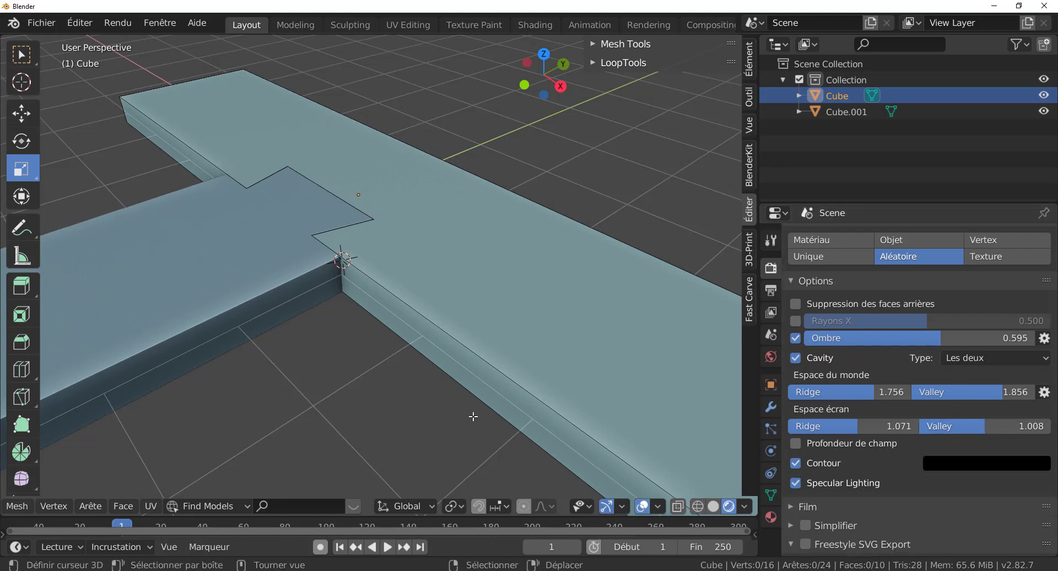
{"action": "middle_click_drag", "start_coordinate": [473, 417], "coordinate": [477, 403]}
{"action": "left_click", "coordinate": [448, 359]}
{"action": "mouse_move", "coordinate": [365, 357]}
{"action": "middle_mouse_down"}
{"action": "mouse_move", "coordinate": [358, 317]}
{"action": "mouse_move", "coordinate": [360, 343]}
{"action": "middle_mouse_up"}
{"action": "key", "text": "Tab"}
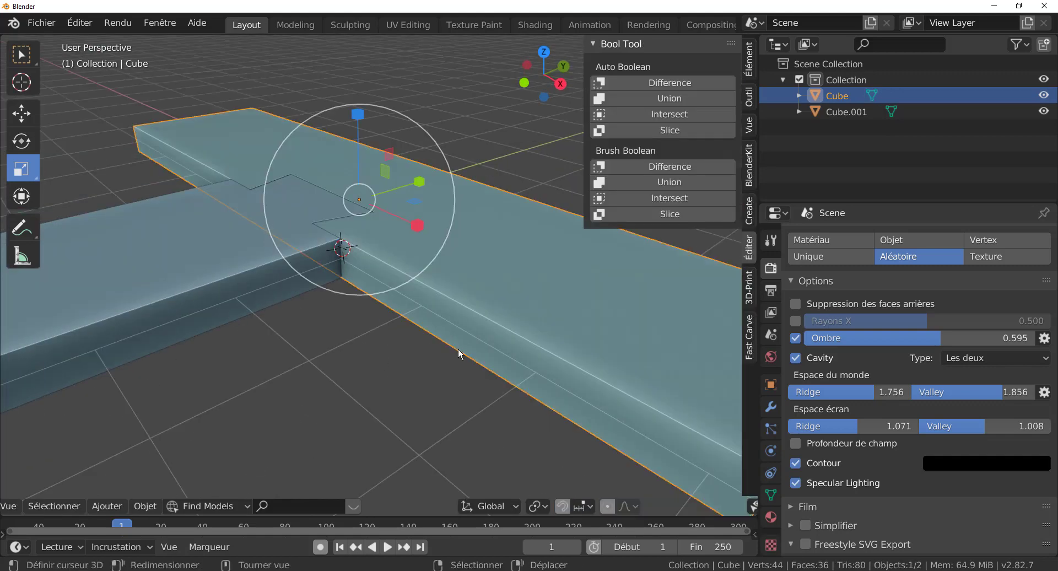
- Compare the parts with the Contour outline off and on, and inspect the dovetail joint closely
{"action": "left_click", "coordinate": [795, 463]}
{"action": "left_click", "coordinate": [795, 463]}
{"action": "middle_click_drag", "start_coordinate": [472, 358], "coordinate": [385, 301]}
{"action": "middle_click_drag", "start_coordinate": [357, 269], "coordinate": [463, 265]}
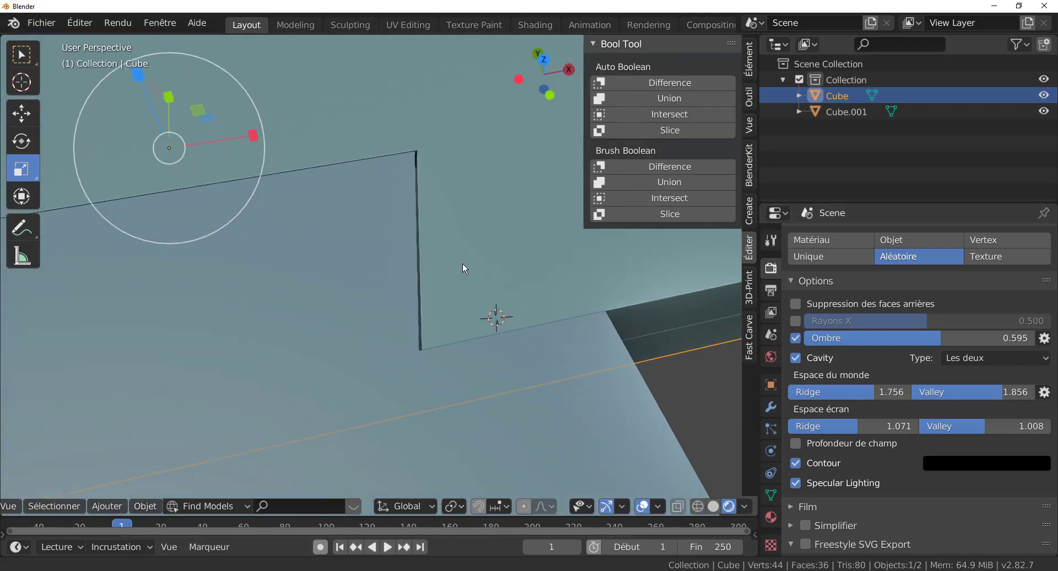
- Examine the dovetail joint's outlined edges up close and from above, and review the remaining Workbench render options
{"action": "scroll", "coordinate": [462, 265], "scroll_direction": "up", "scroll_amount": 4}
{"action": "scroll", "coordinate": [465, 257], "scroll_direction": "down", "scroll_amount": 4}
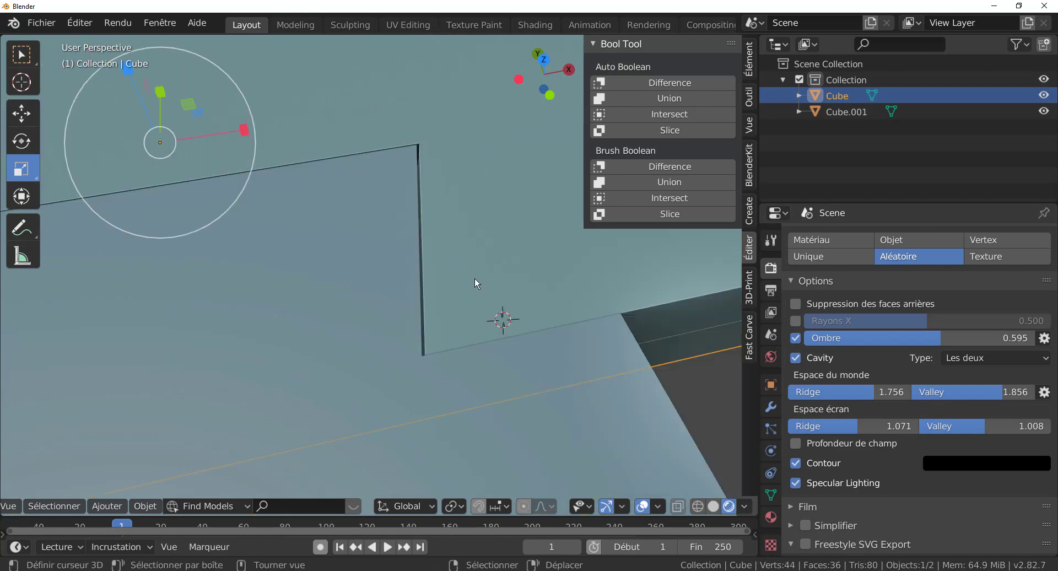
{"action": "scroll", "coordinate": [487, 286], "scroll_direction": "up", "scroll_amount": 3}
{"action": "middle_click_drag", "start_coordinate": [485, 270], "coordinate": [519, 375]}
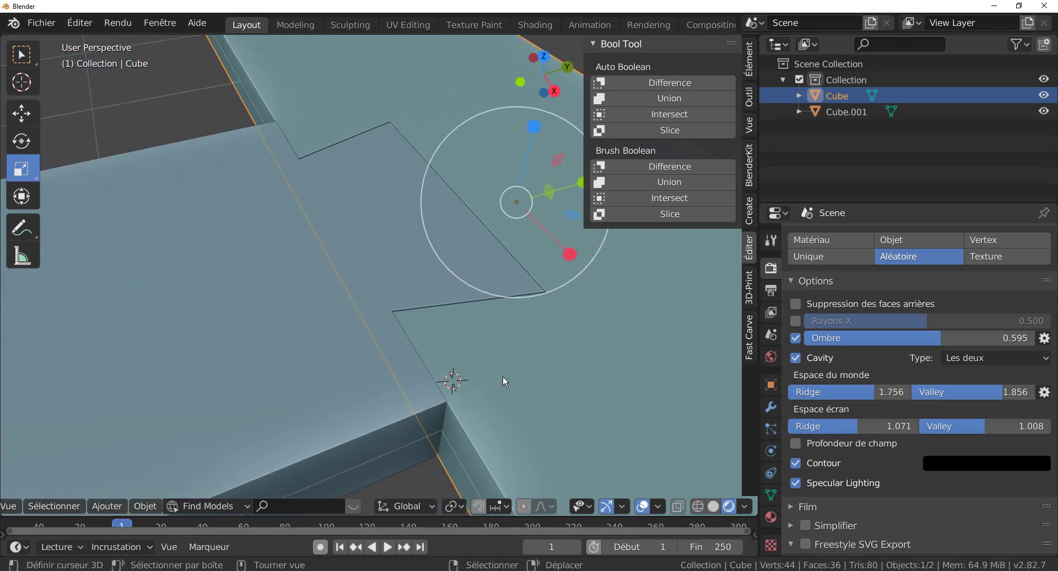
{"action": "scroll", "coordinate": [514, 359], "scroll_direction": "down", "scroll_amount": 2}
{"action": "scroll", "coordinate": [514, 359], "scroll_direction": "up", "scroll_amount": 1}
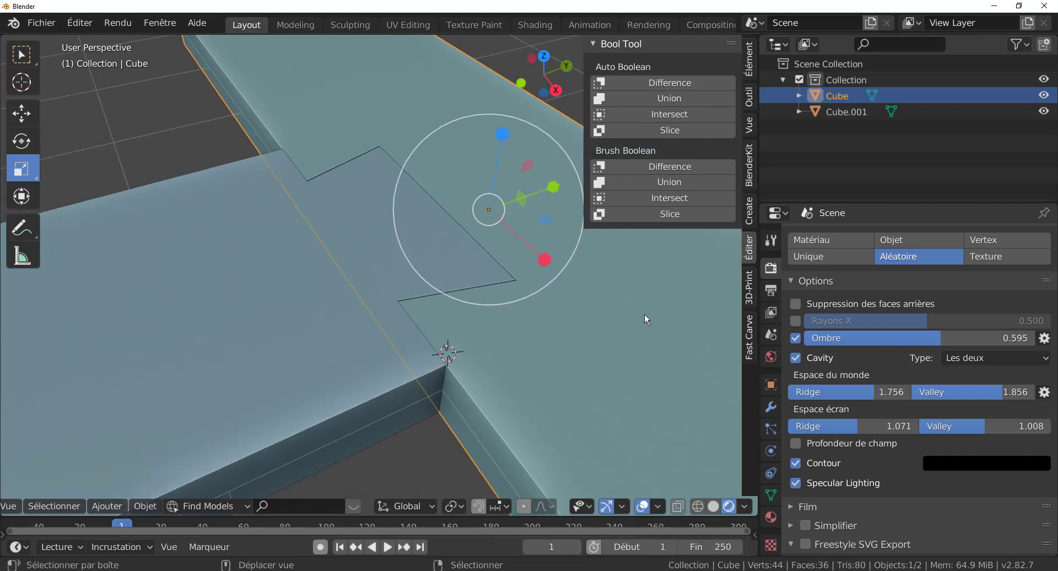
{"action": "middle_click_drag", "start_coordinate": [644, 314], "coordinate": [646, 372]}
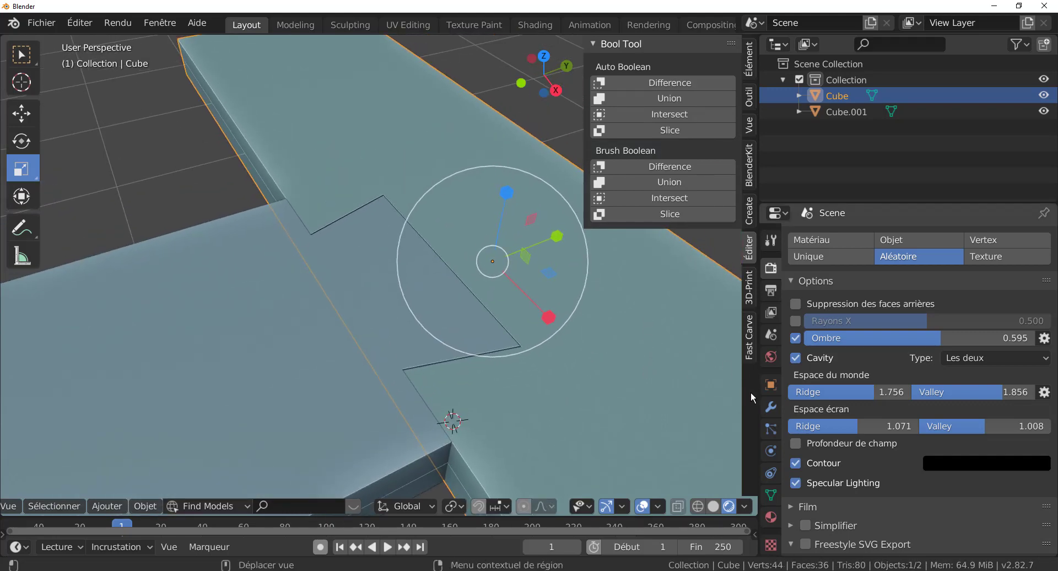
{"action": "scroll", "coordinate": [921, 507], "scroll_direction": "down", "scroll_amount": 1}
{"action": "scroll", "coordinate": [920, 507], "scroll_direction": "down", "scroll_amount": 2}
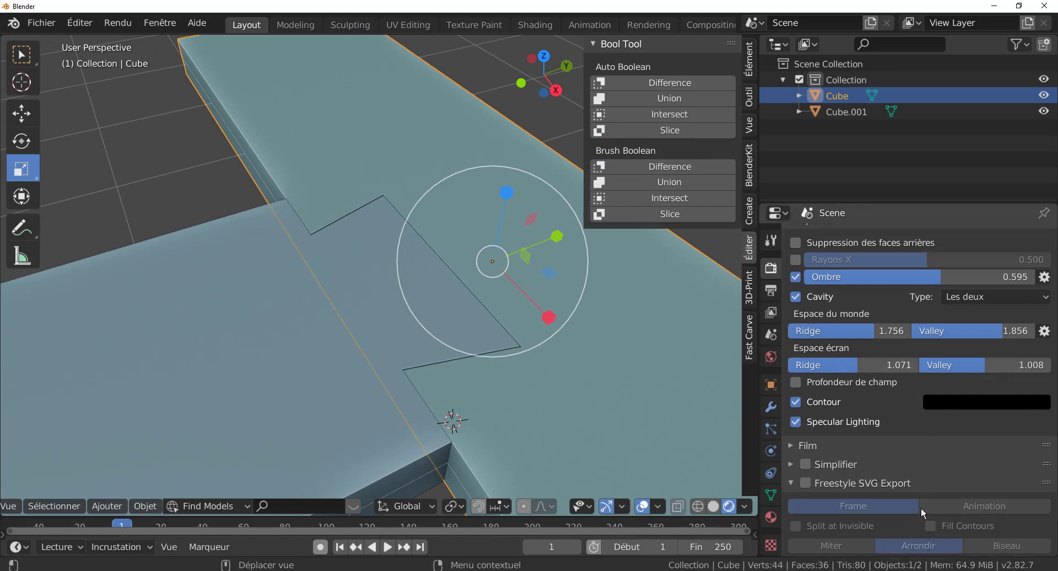
{"action": "scroll", "coordinate": [921, 507], "scroll_direction": "up", "scroll_amount": 3}
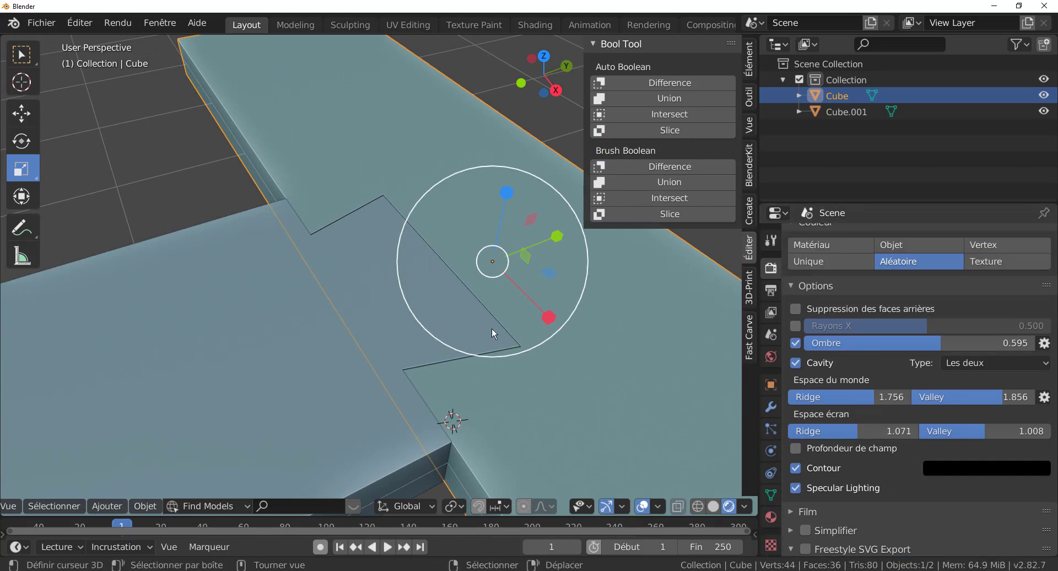
{"action": "scroll", "coordinate": [480, 326], "scroll_direction": "down", "scroll_amount": 3}
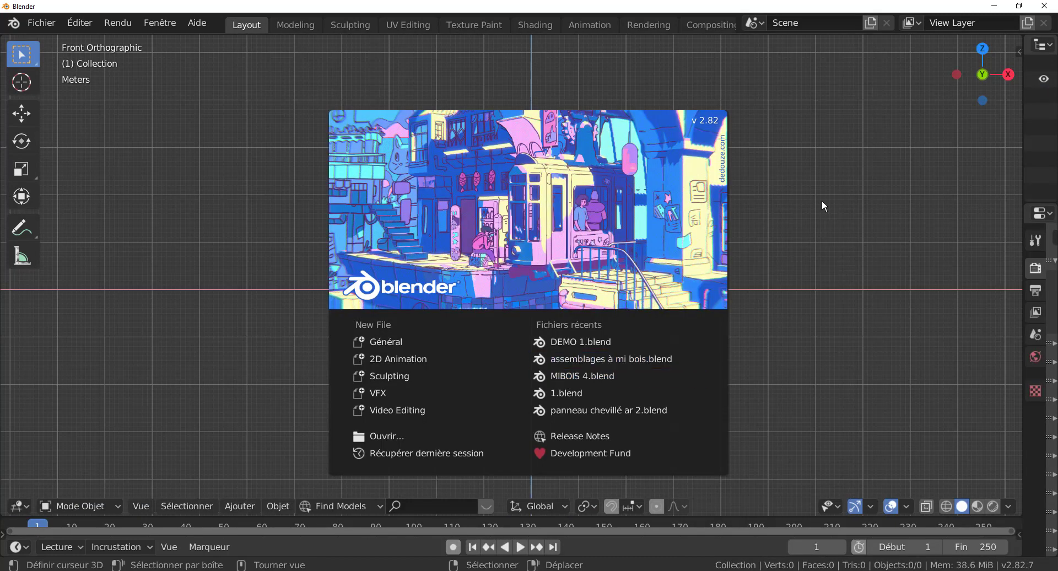
- Dismiss the startup splash of the new scene, add a cube mesh, and show it in perspective
{"action": "left_click", "coordinate": [789, 267]}
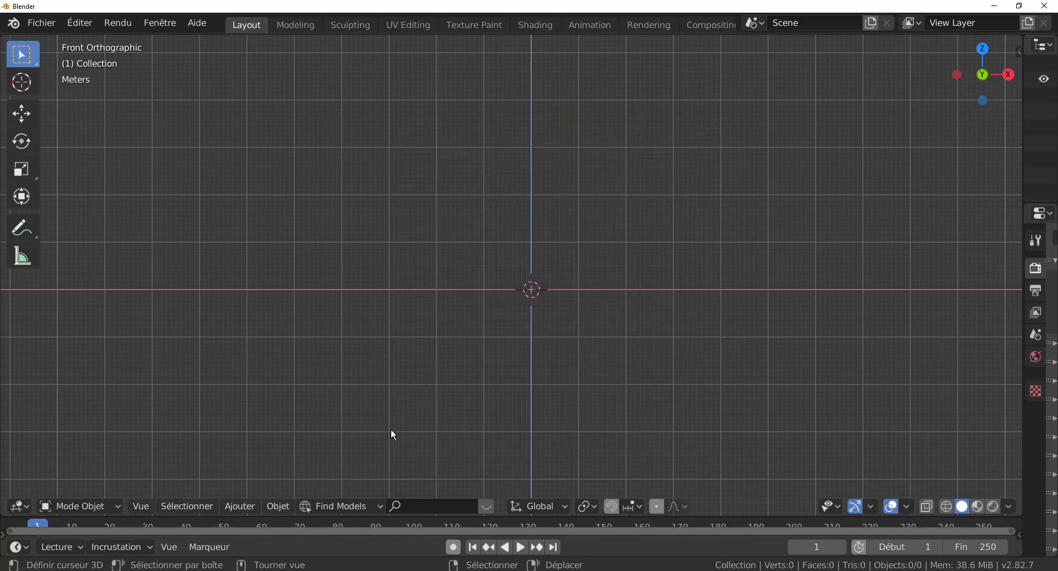
{"action": "left_click", "coordinate": [238, 504]}
{"action": "mouse_move", "coordinate": [238, 488]}
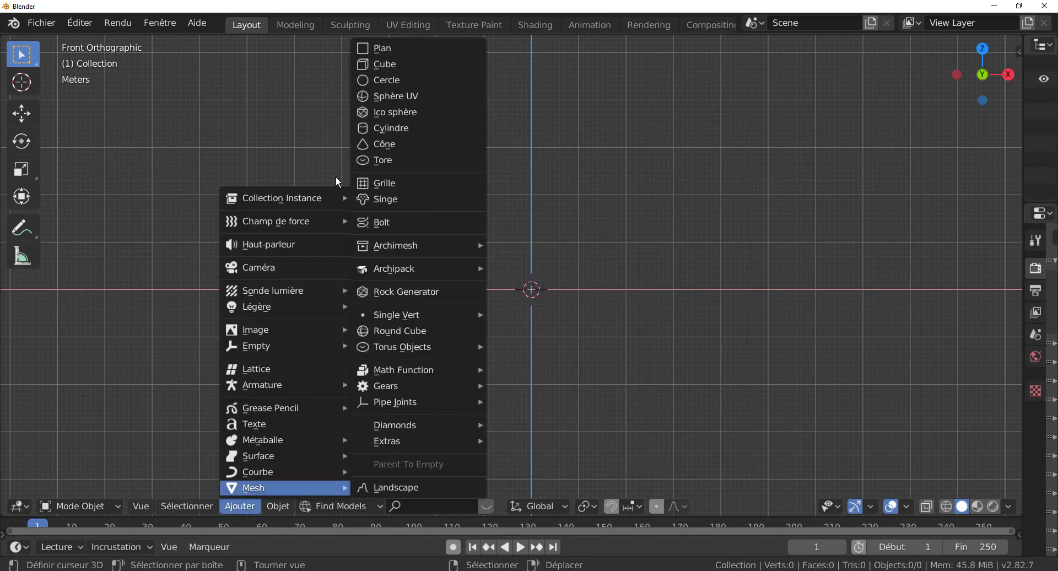
{"action": "left_click", "coordinate": [377, 64]}
{"action": "middle_click_drag", "start_coordinate": [587, 153], "coordinate": [570, 336]}
{"action": "scroll", "coordinate": [541, 331], "scroll_direction": "up", "scroll_amount": 1}
{"action": "left_click", "coordinate": [239, 506]}
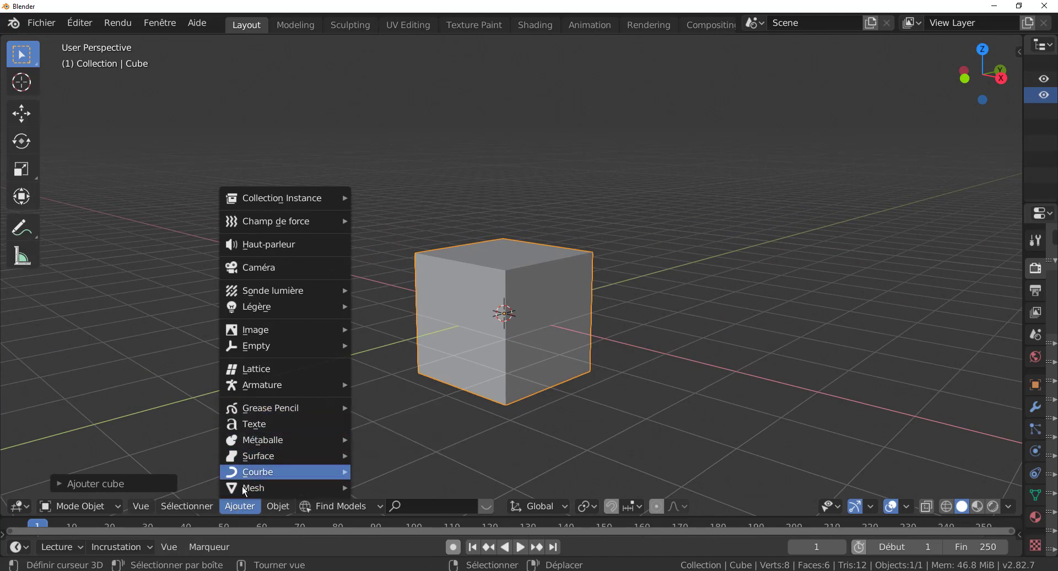
{"action": "mouse_move", "coordinate": [243, 489]}
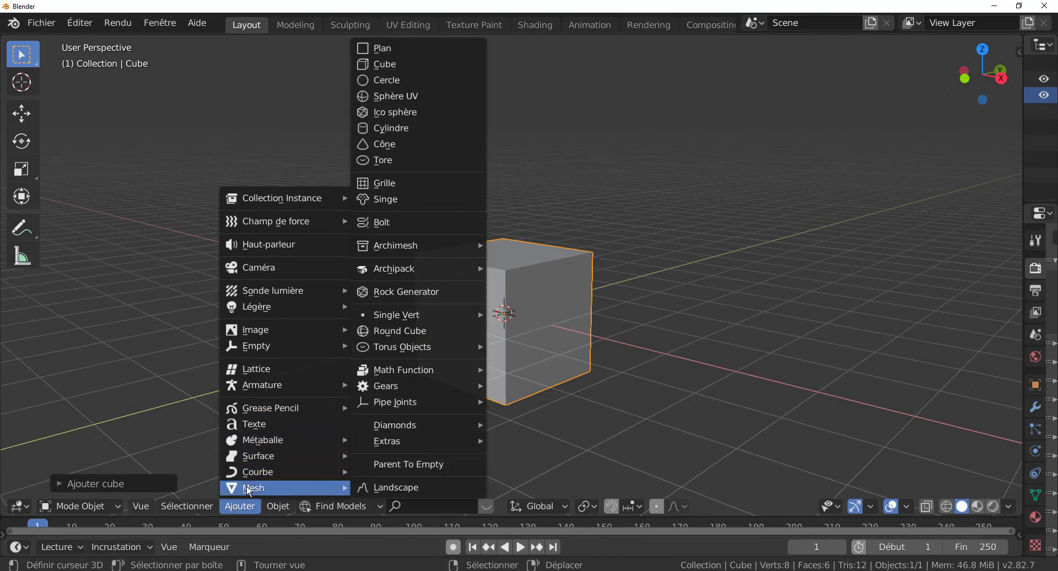
{"action": "key", "text": "Escape"}
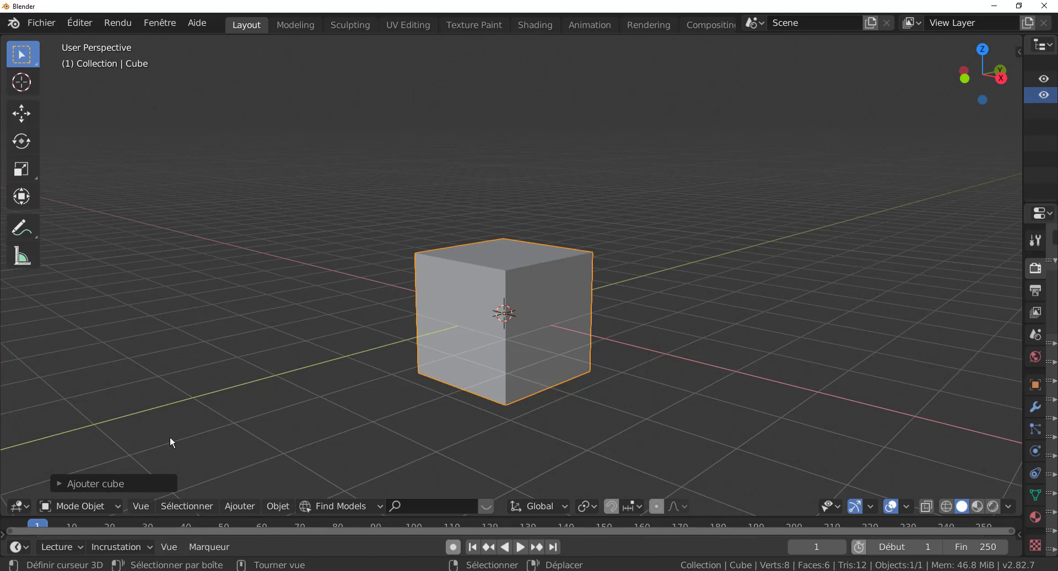
{"action": "left_click", "coordinate": [232, 505]}
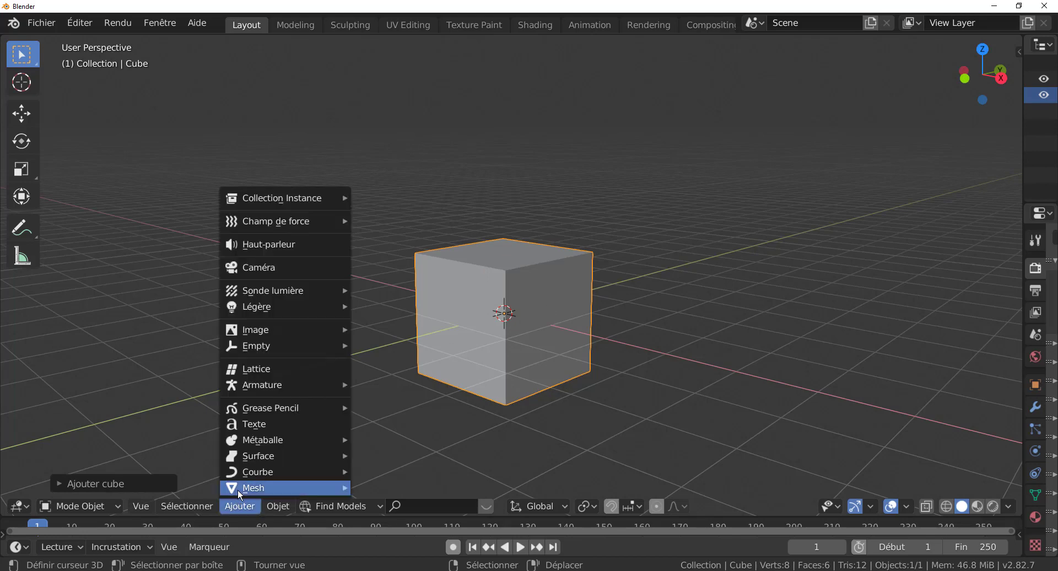
{"action": "mouse_move", "coordinate": [237, 488]}
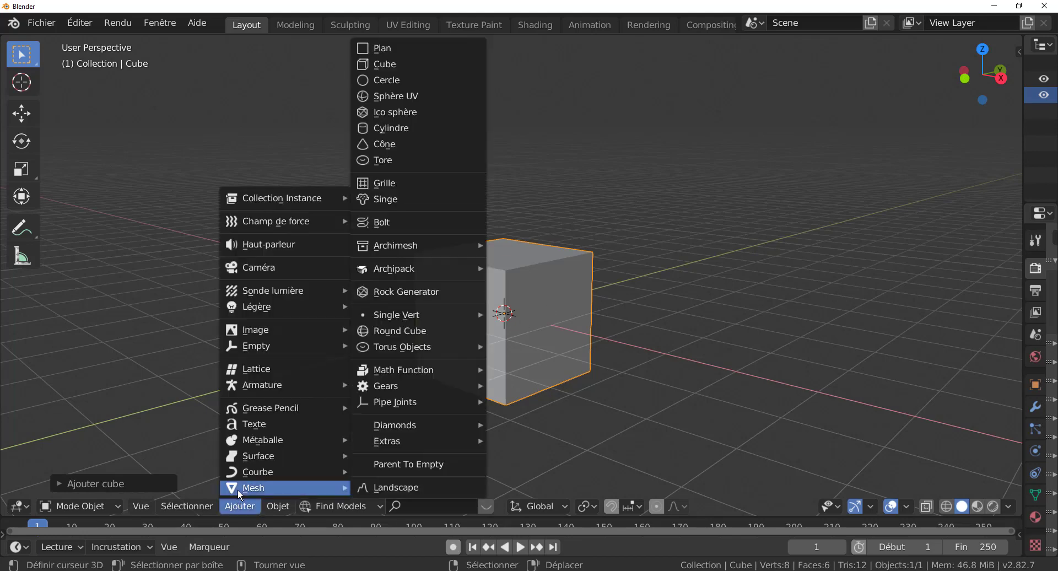
- Scale the cube into a long flat board by flattening it along Z and lengthening it along X
{"action": "left_click", "coordinate": [21, 169]}
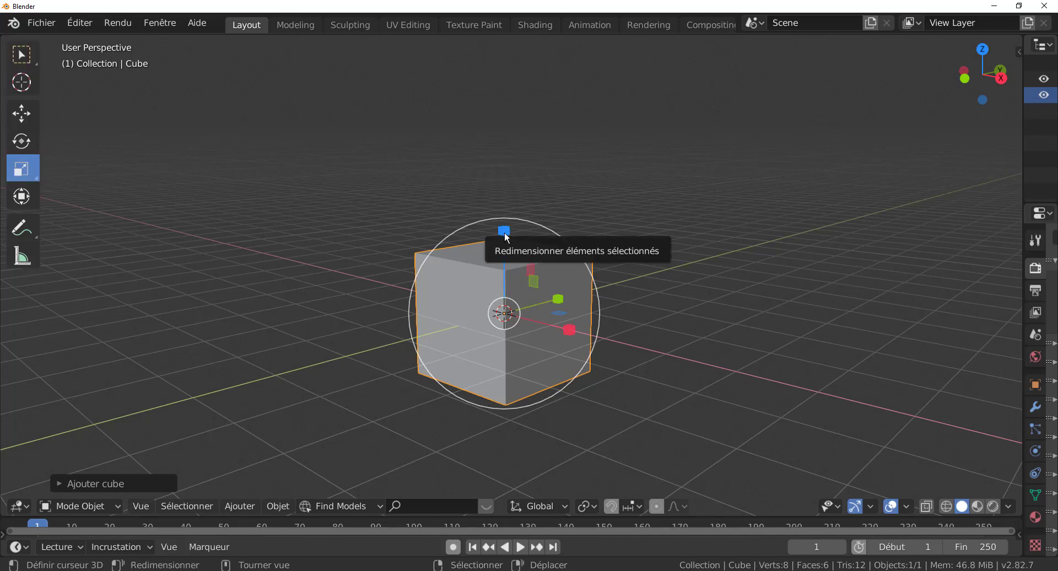
{"action": "left_click_drag", "start_coordinate": [507, 237], "coordinate": [508, 298]}
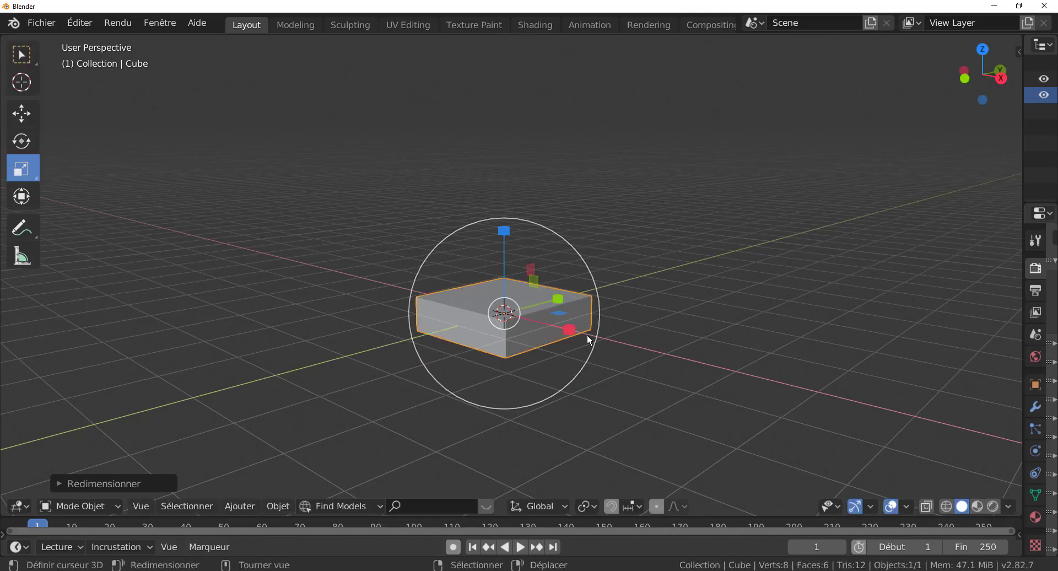
{"action": "left_click_drag", "start_coordinate": [572, 330], "coordinate": [827, 380]}
{"action": "left_click_drag", "start_coordinate": [507, 236], "coordinate": [509, 243]}
{"action": "middle_click_drag", "start_coordinate": [509, 243], "coordinate": [578, 247]}
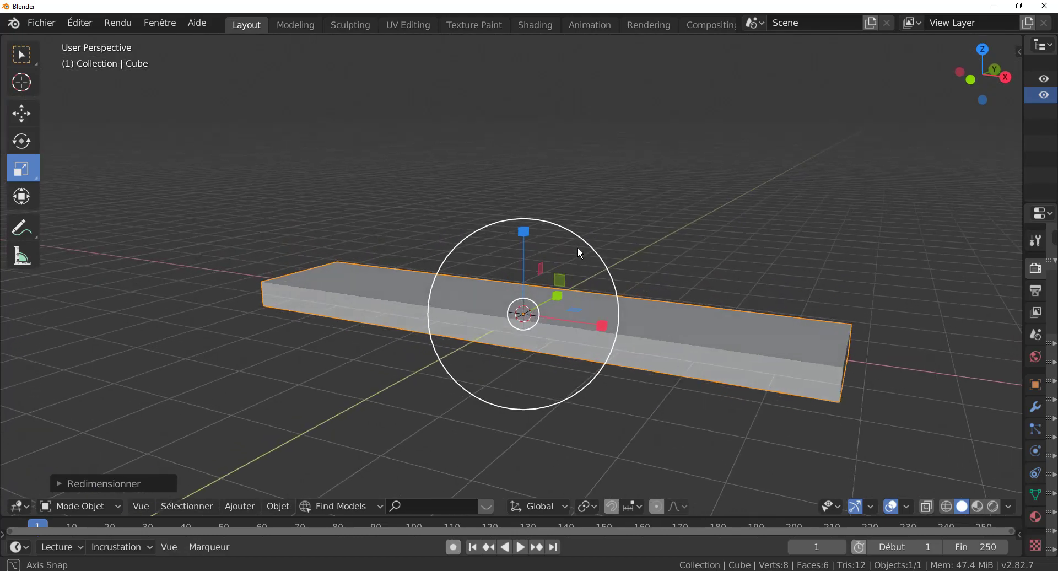
{"action": "middle_click_drag", "start_coordinate": [715, 257], "coordinate": [627, 230]}
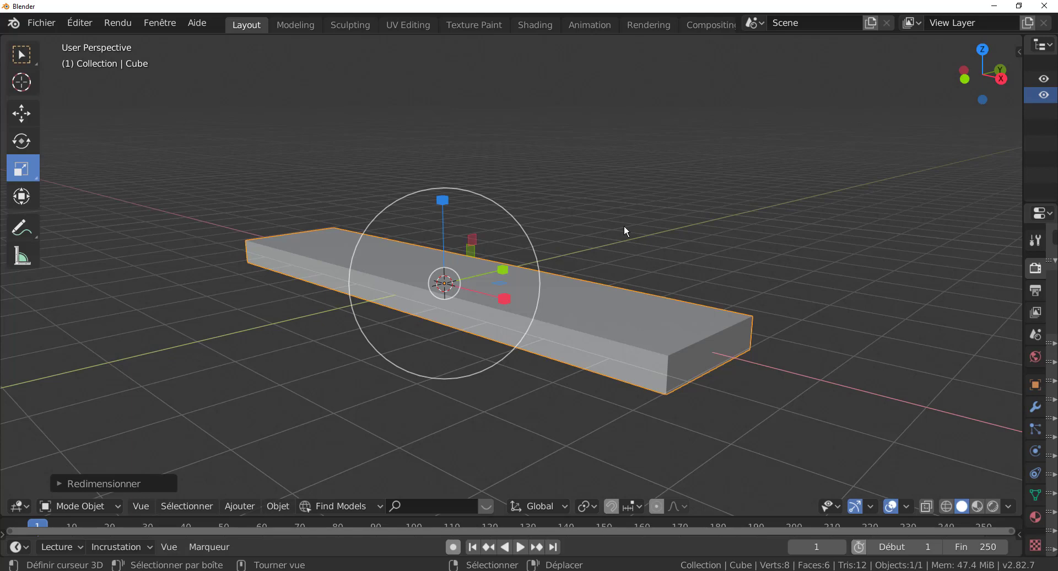
- Duplicate the board in place and rotate the copy 90 degrees around the Z axis
{"action": "key", "text": "shift+d"}
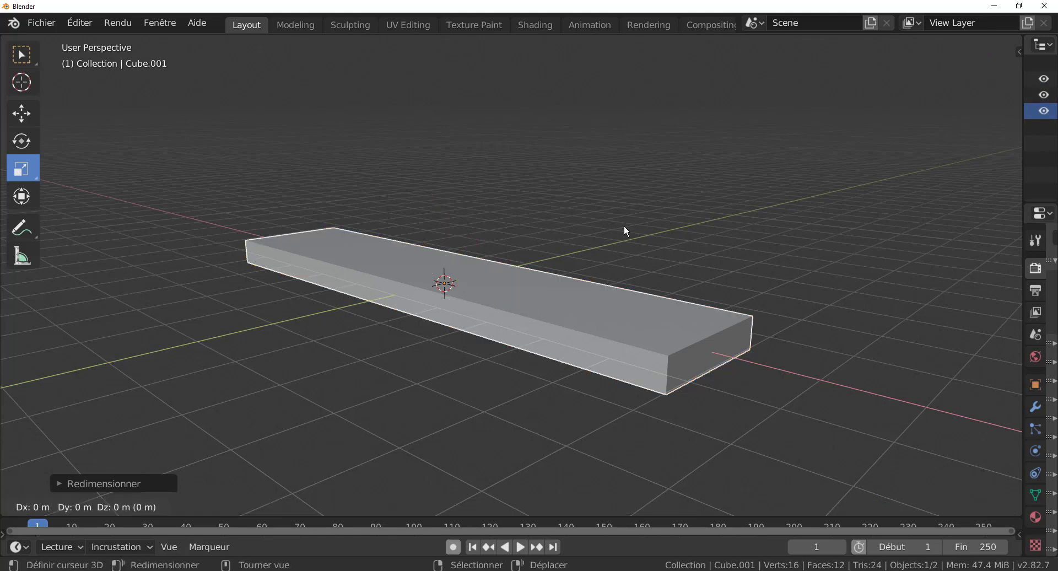
{"action": "right_click", "coordinate": [626, 231]}
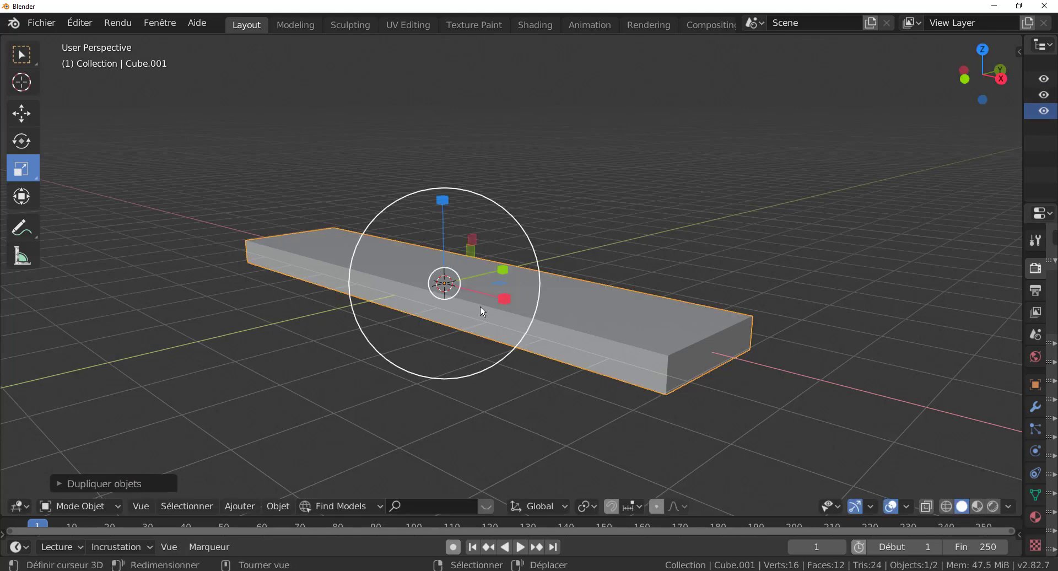
{"action": "scroll", "coordinate": [480, 306], "scroll_direction": "up", "scroll_amount": 3}
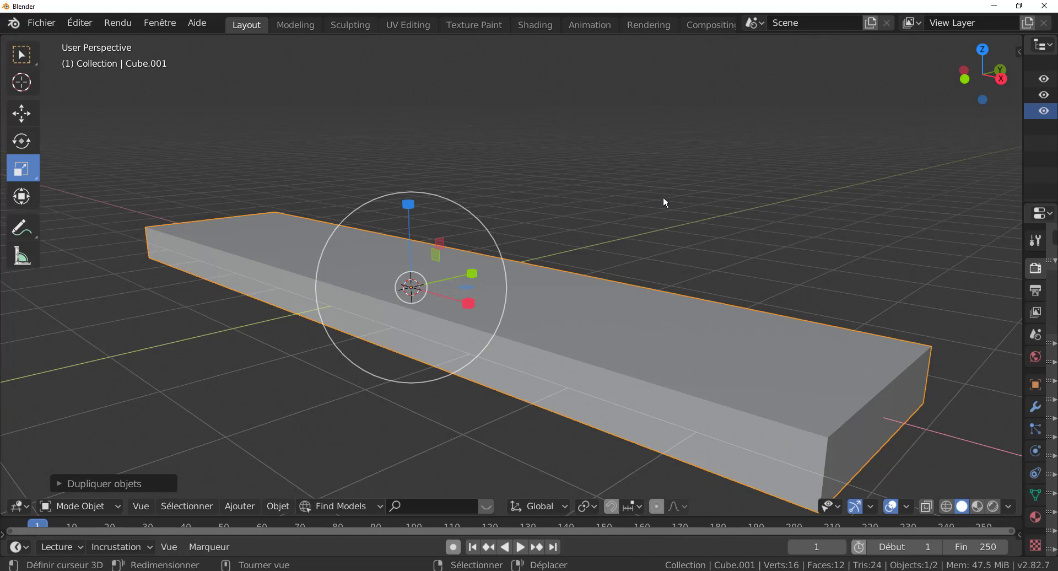
{"action": "type", "text": "rz"}
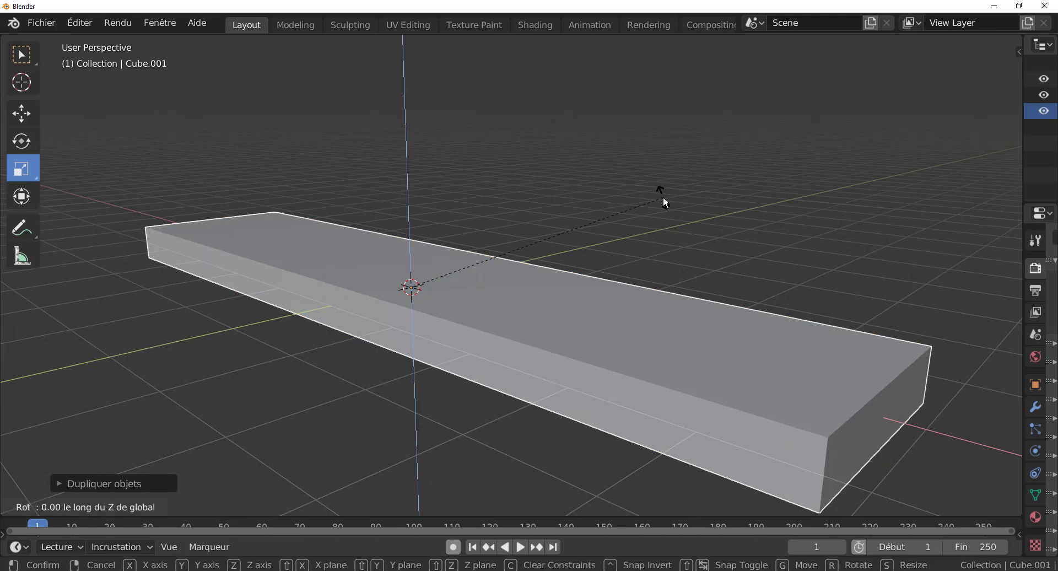
{"action": "type", "text": "90"}
{"action": "key", "text": "Return"}
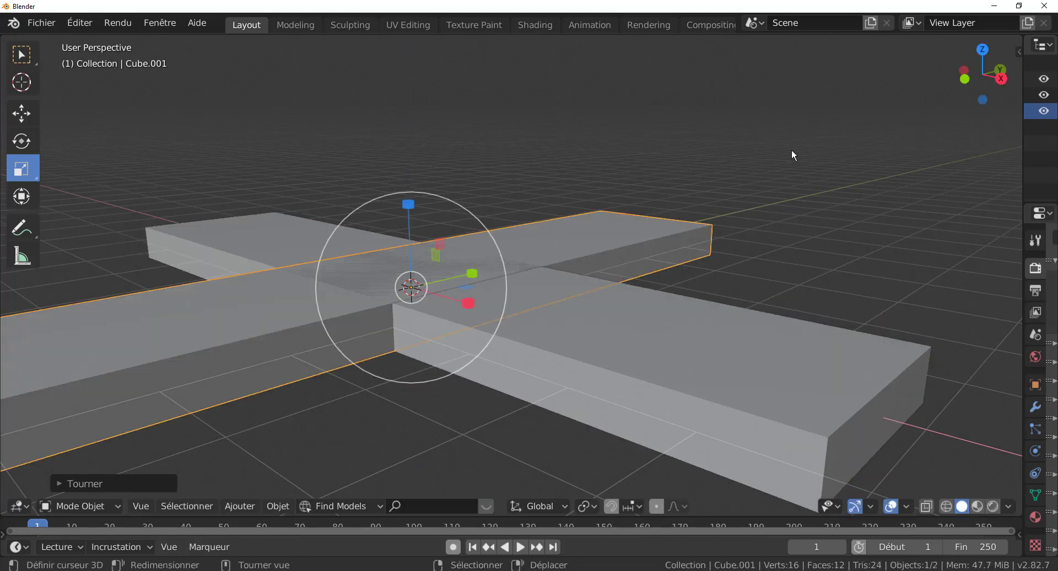
- In top view, move the rotated board about 5.7 m in the negative Y direction to form a T with the first board
{"action": "key", "text": "KP_7"}
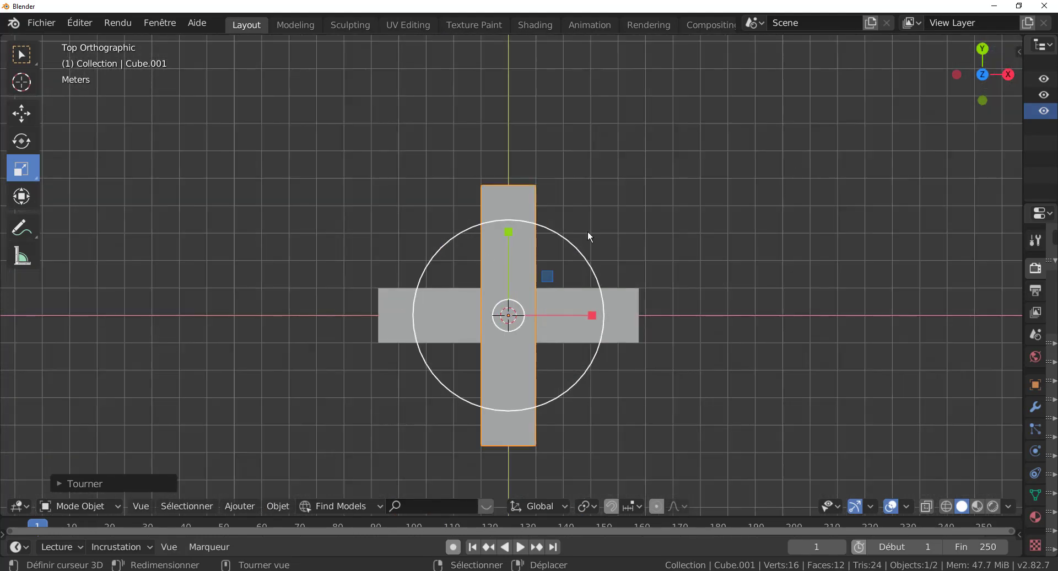
{"action": "middle_click_drag", "start_coordinate": [686, 414], "coordinate": [658, 362], "text": "shift"}
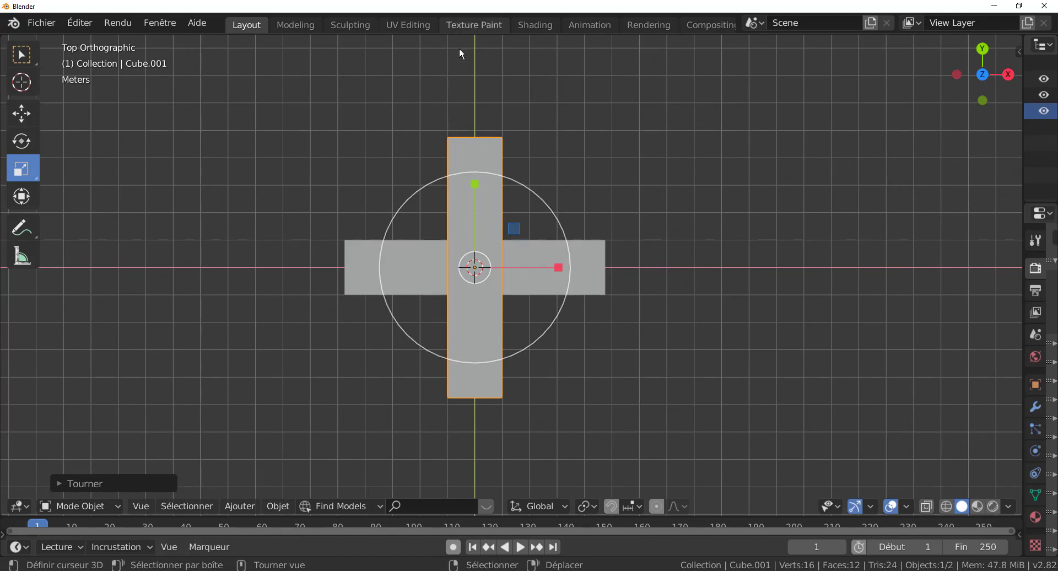
{"action": "key", "text": "g"}
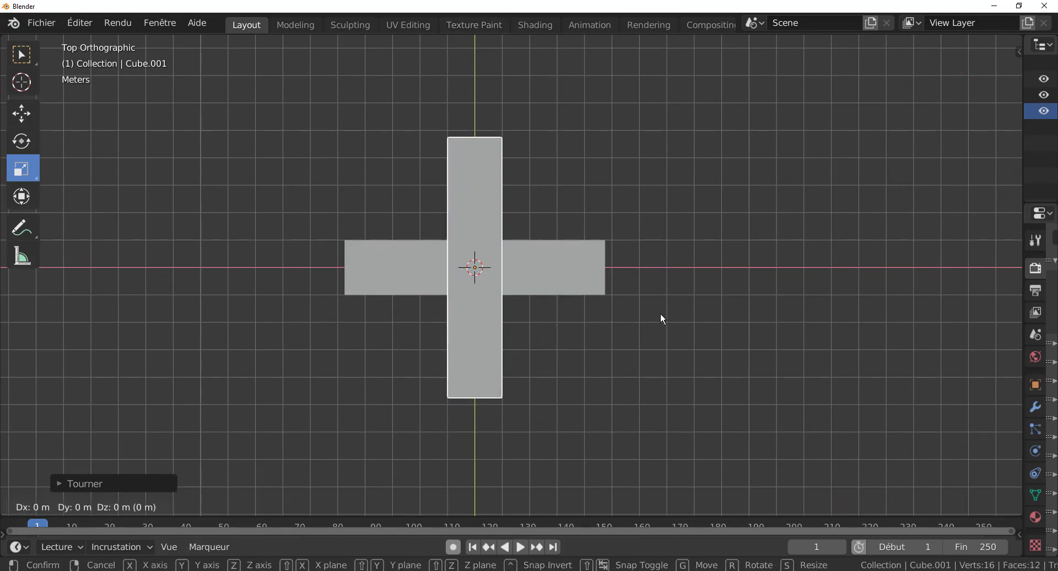
{"action": "key", "text": "y"}
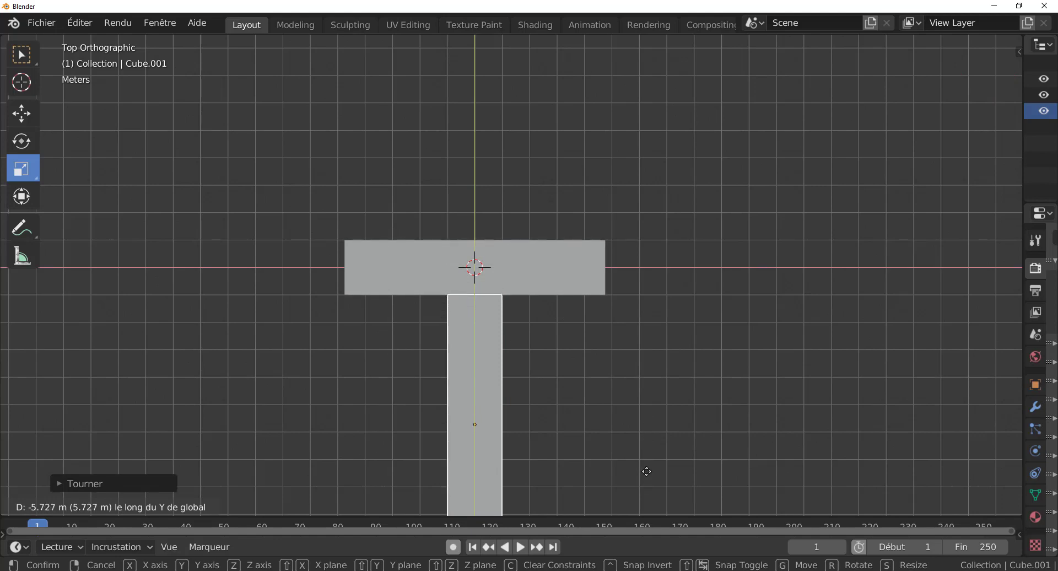
{"action": "left_click", "coordinate": [644, 468]}
- Move the rotated board slightly up along Y to bring its end closer to the first board's long edge
{"action": "scroll", "coordinate": [630, 438], "scroll_direction": "up", "scroll_amount": 8}
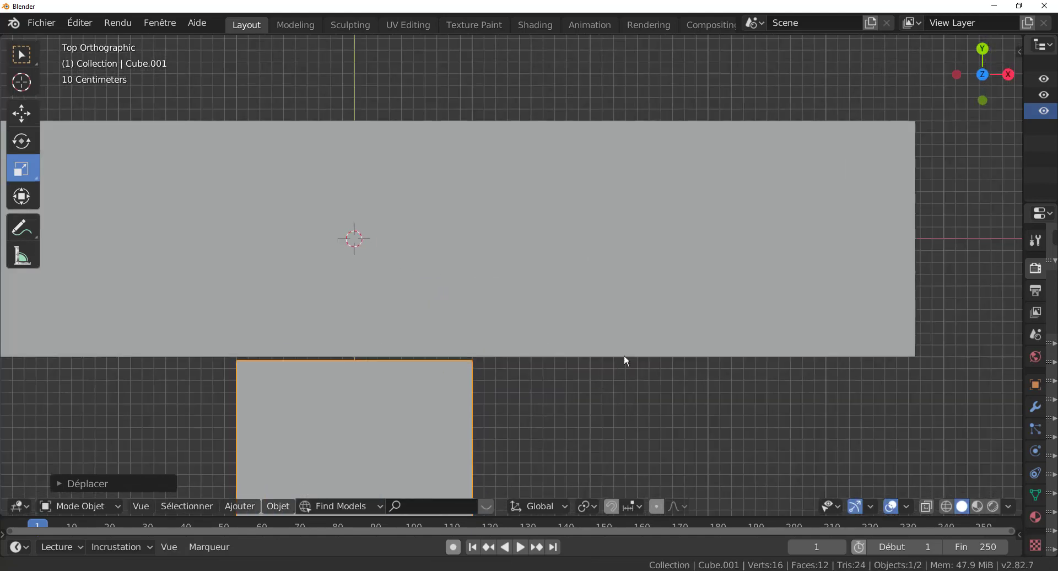
{"action": "middle_click_drag", "start_coordinate": [623, 359], "coordinate": [668, 333], "text": "shift"}
{"action": "middle_click_drag", "start_coordinate": [658, 371], "coordinate": [659, 362], "text": "ctrl"}
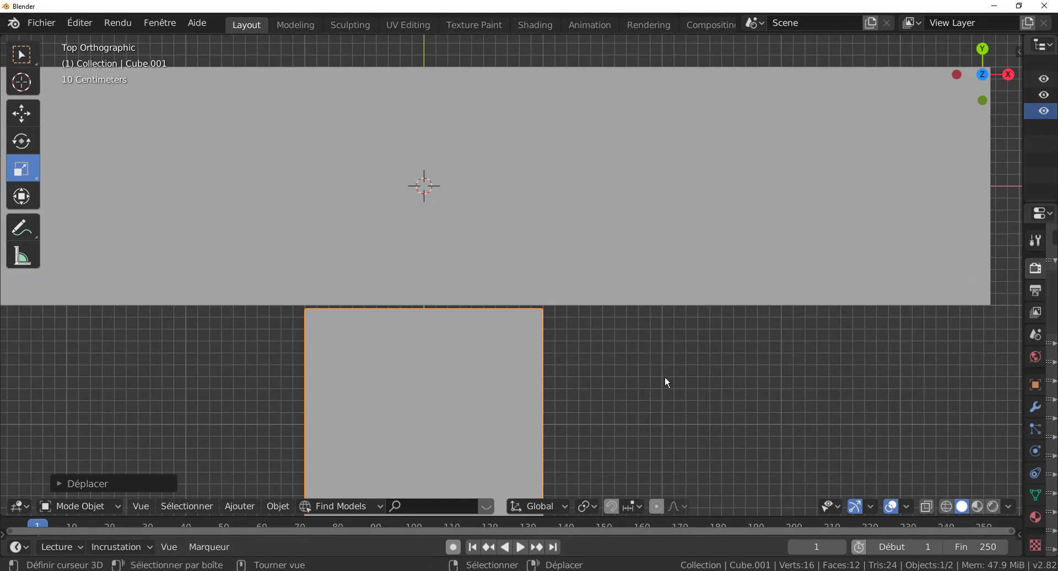
{"action": "middle_click_drag", "start_coordinate": [664, 381], "coordinate": [676, 269], "text": "ctrl"}
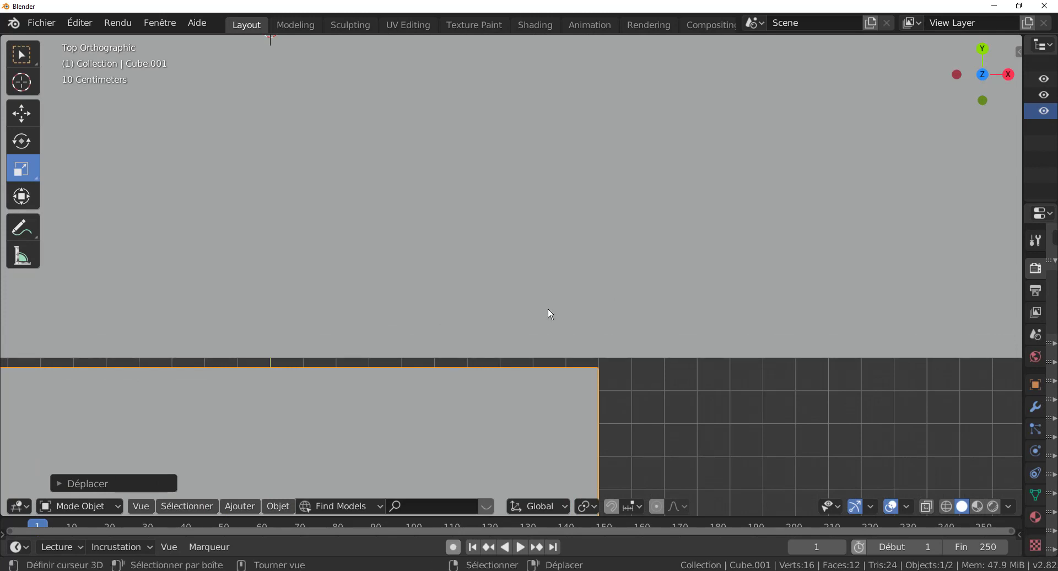
{"action": "middle_click_drag", "start_coordinate": [551, 314], "coordinate": [739, 224], "text": "shift"}
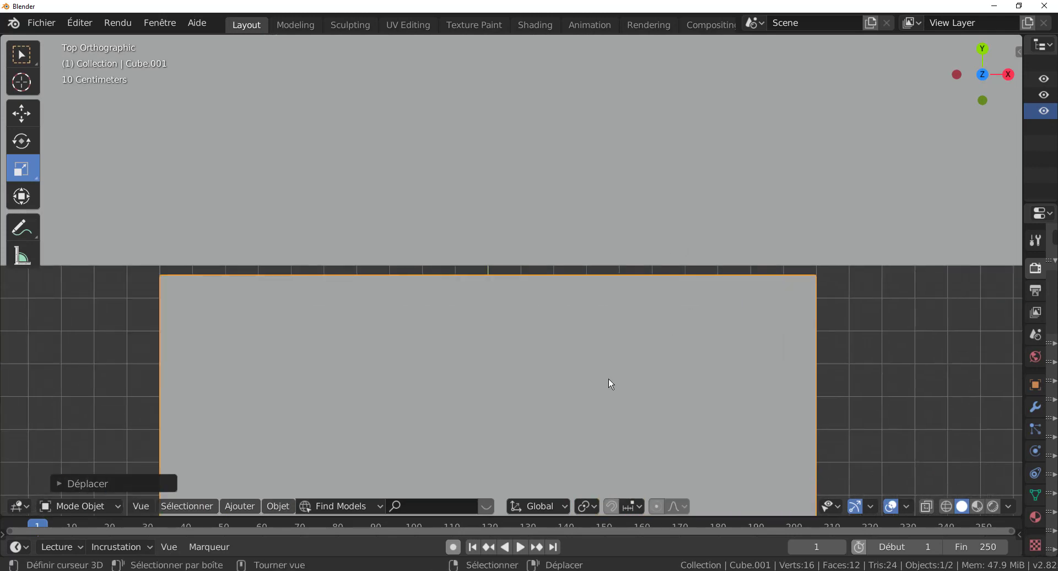
{"action": "key", "text": "g"}
{"action": "key", "text": "y"}
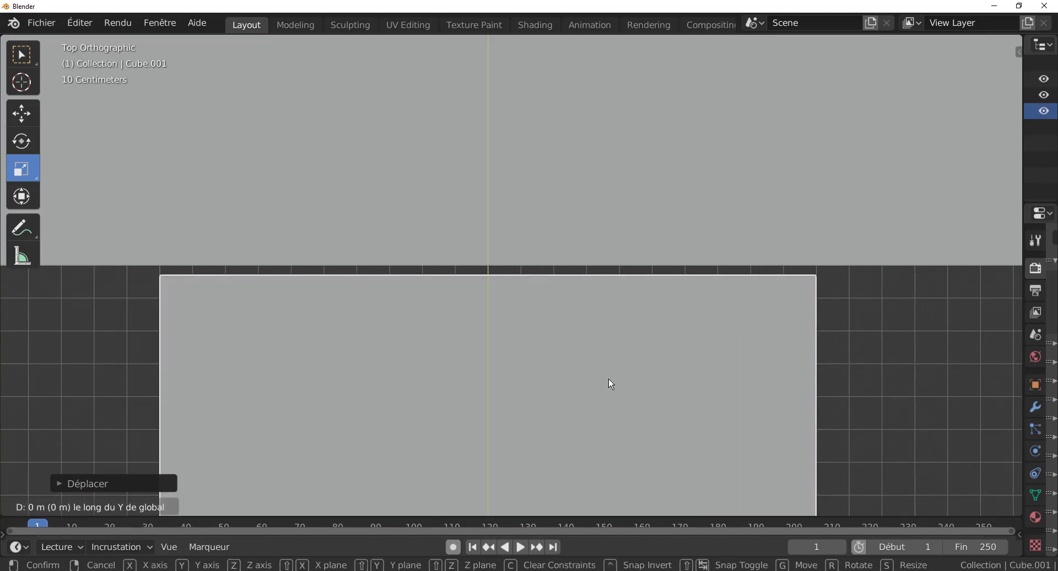
{"action": "left_click", "coordinate": [622, 296]}
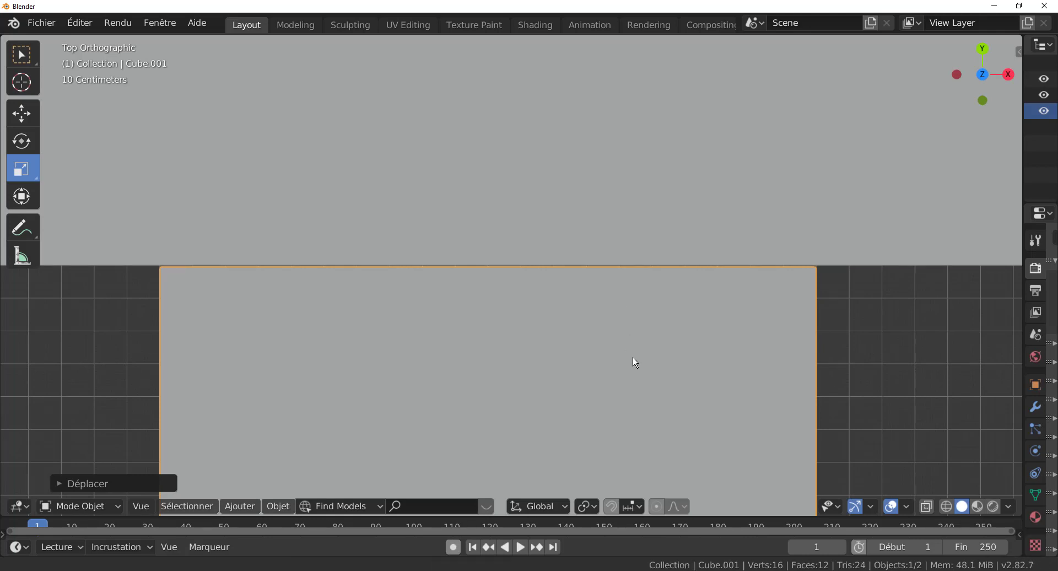
- Move the rotated board about 3.8 mm along Y toward the first board's long edge
{"action": "middle_click_drag", "start_coordinate": [633, 359], "coordinate": [640, 202], "text": "ctrl"}
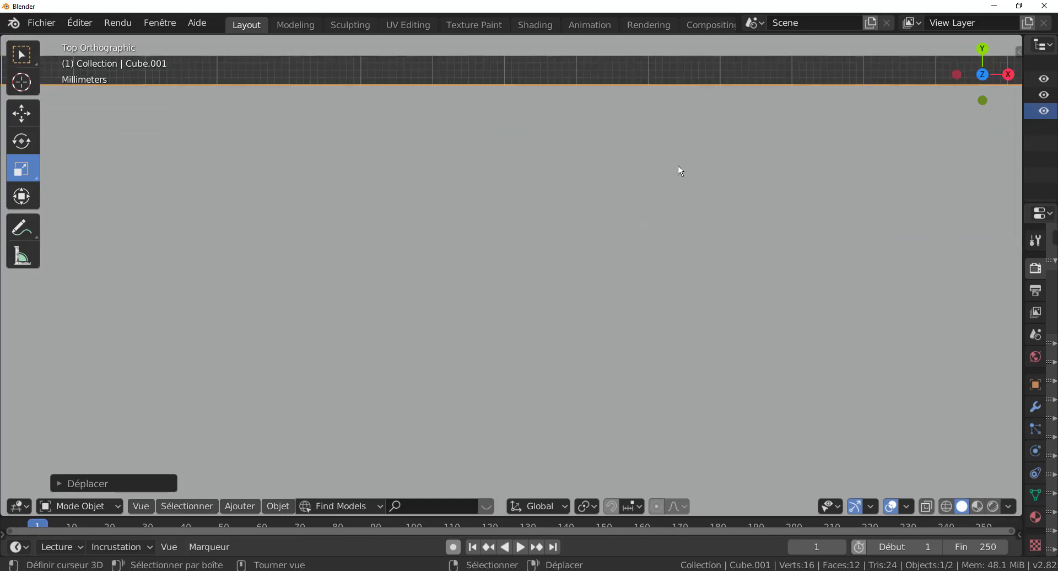
{"action": "middle_click_drag", "start_coordinate": [680, 170], "coordinate": [682, 334], "text": "shift"}
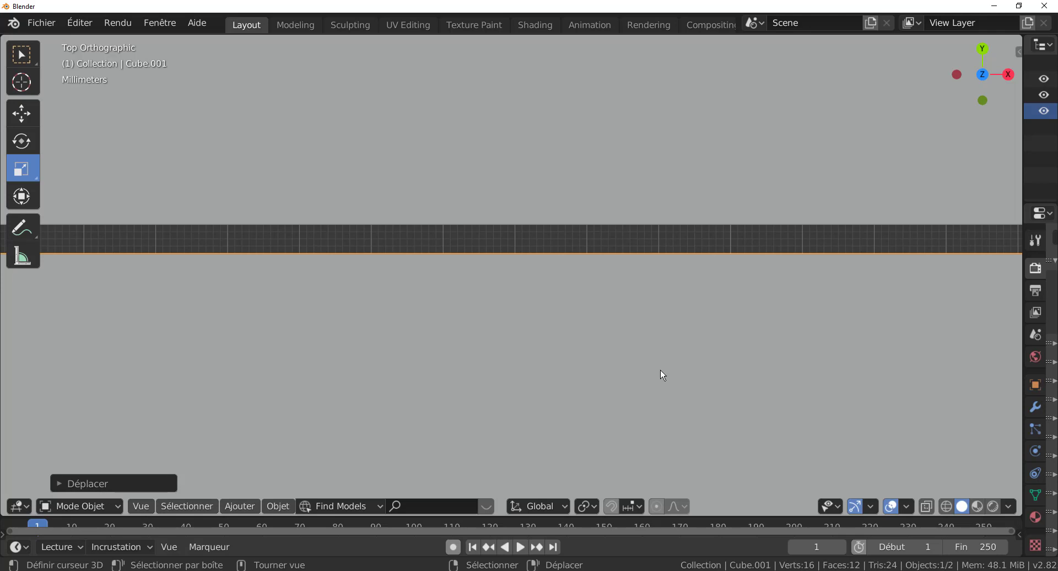
{"action": "key", "text": "g"}
{"action": "key", "text": "y"}
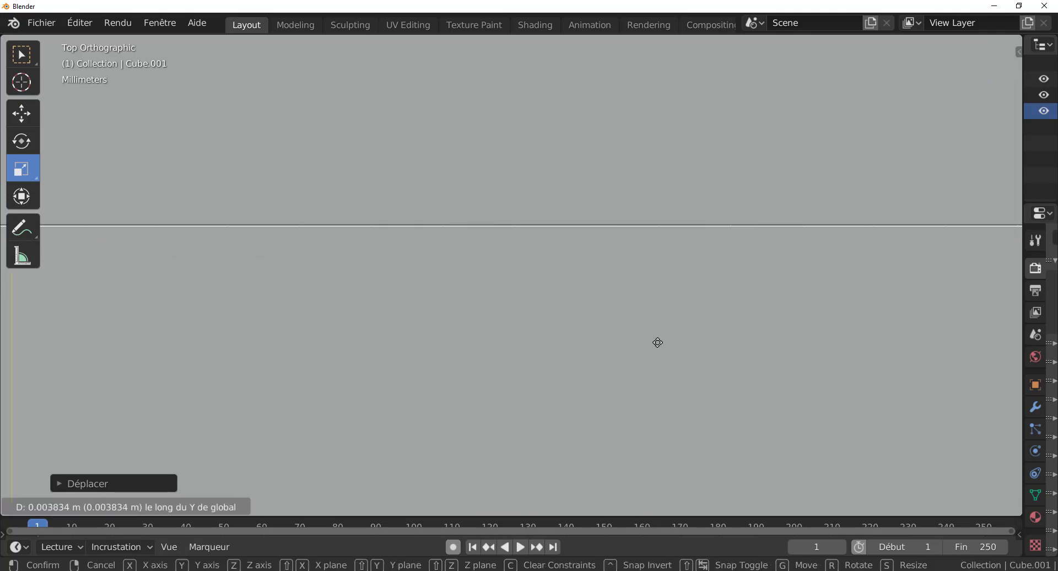
{"action": "left_click", "coordinate": [658, 342]}
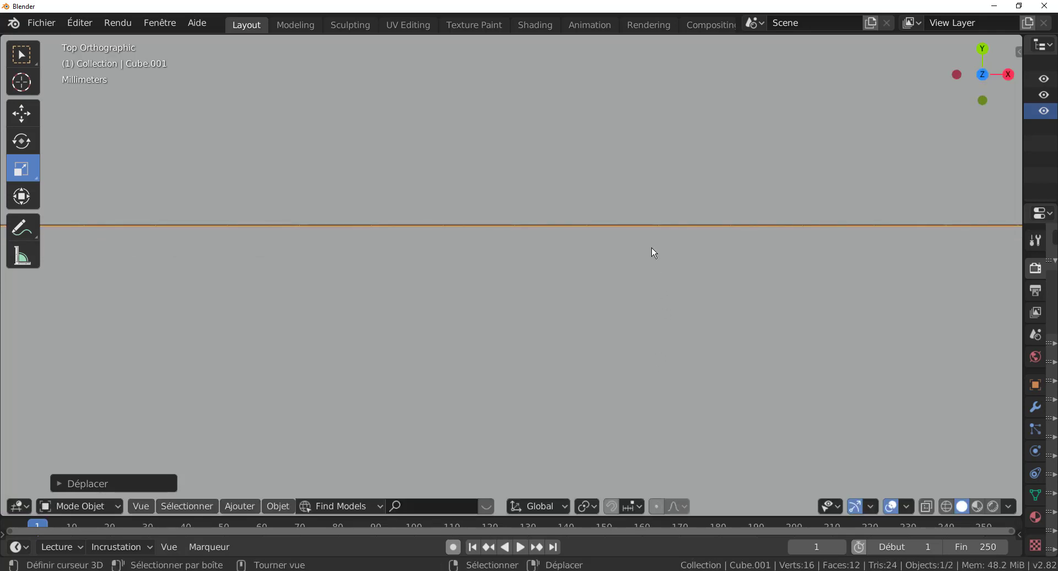
- Nudge the rotated board about 0.24 mm further along Y to narrow the remaining gap to the first board
{"action": "scroll", "coordinate": [655, 253], "scroll_direction": "up", "scroll_amount": 8, "text": "shift"}
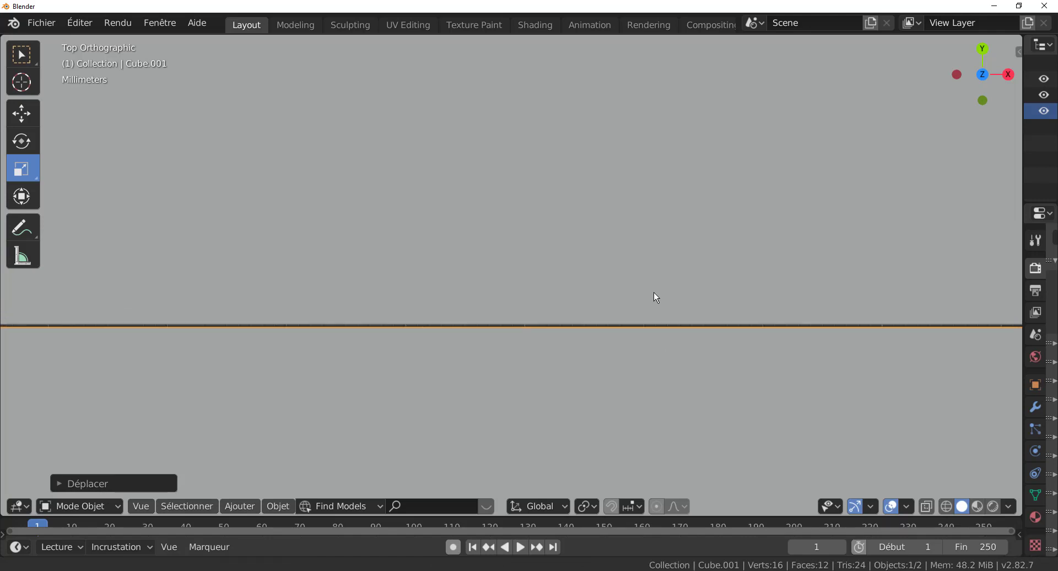
{"action": "scroll", "coordinate": [660, 237], "scroll_direction": "up", "scroll_amount": 9, "text": "shift"}
{"action": "scroll", "coordinate": [669, 263], "scroll_direction": "down", "scroll_amount": 16, "text": "shift"}
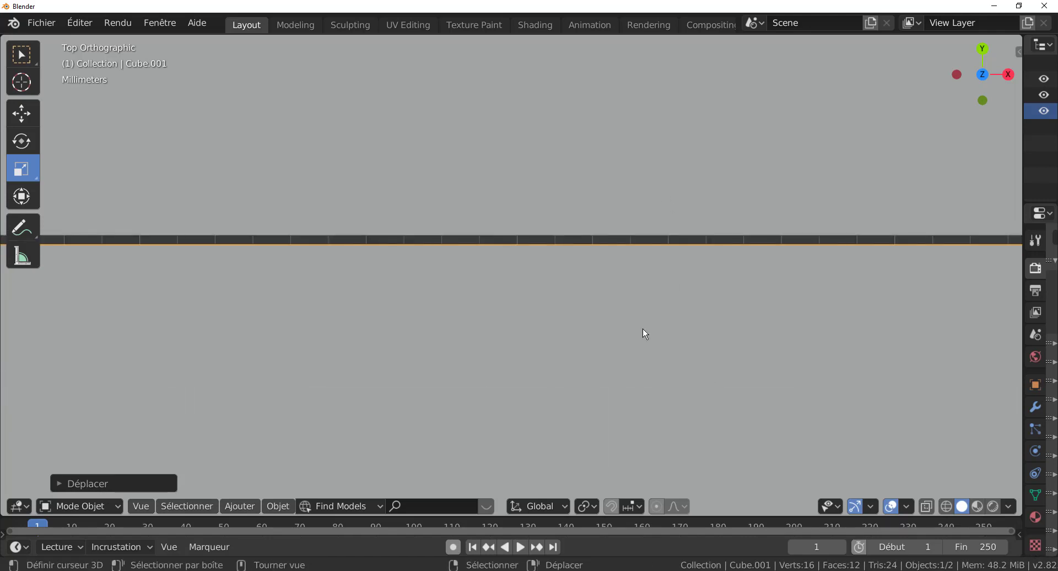
{"action": "middle_click_drag", "start_coordinate": [642, 328], "coordinate": [665, 216], "text": "ctrl"}
{"action": "mouse_move", "coordinate": [671, 258]}
{"action": "middle_mouse_down", "text": "shift"}
{"action": "mouse_move", "coordinate": [659, 402]}
{"action": "mouse_move", "coordinate": [687, 257]}
{"action": "middle_mouse_up", "text": "shift"}
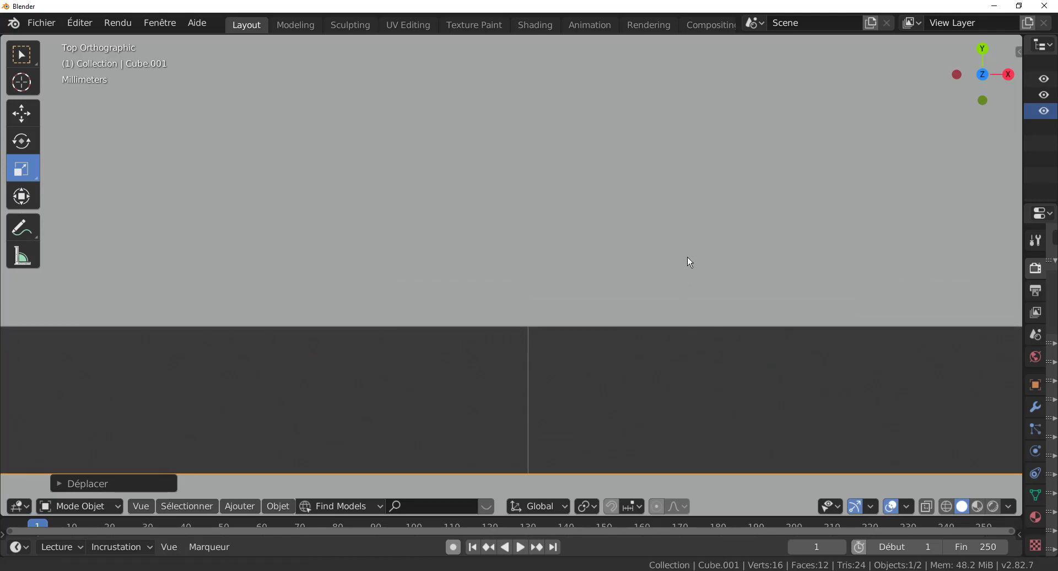
{"action": "scroll", "coordinate": [661, 309], "scroll_direction": "down", "scroll_amount": 10, "text": "shift"}
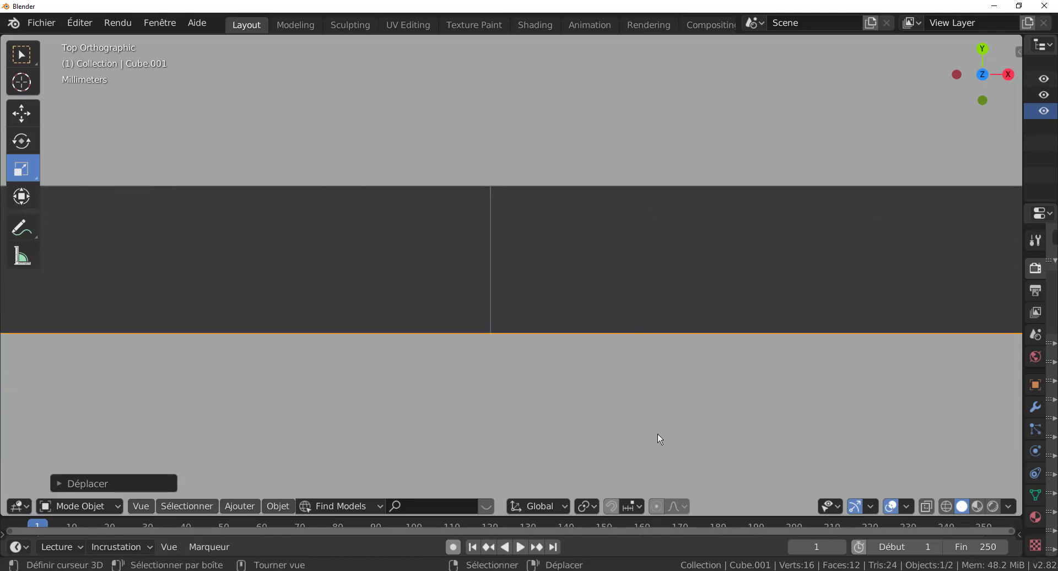
{"action": "key", "text": "g"}
{"action": "key", "text": "y"}
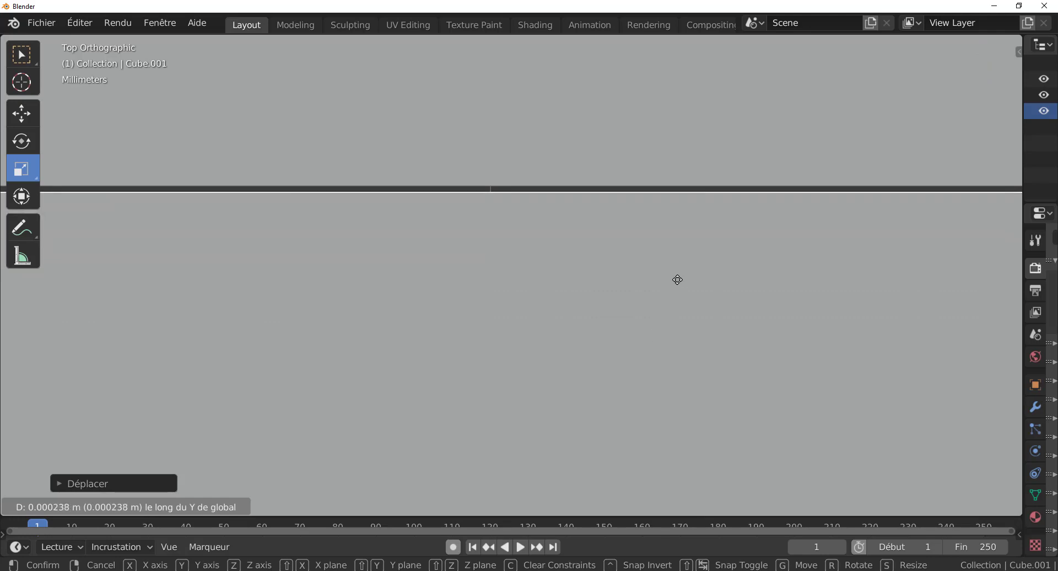
{"action": "left_click", "coordinate": [686, 238]}
- Fine-tune the rotated board's contact with the first board by moving it about 0.001 mm along Y
{"action": "scroll", "coordinate": [674, 328], "scroll_direction": "down", "scroll_amount": 4}
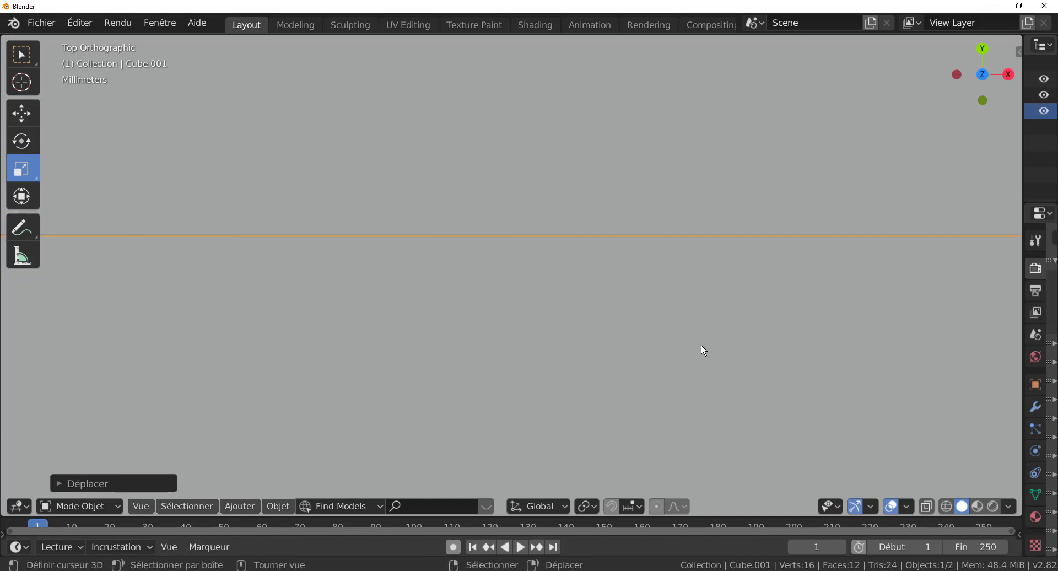
{"action": "right_click", "coordinate": [686, 325]}
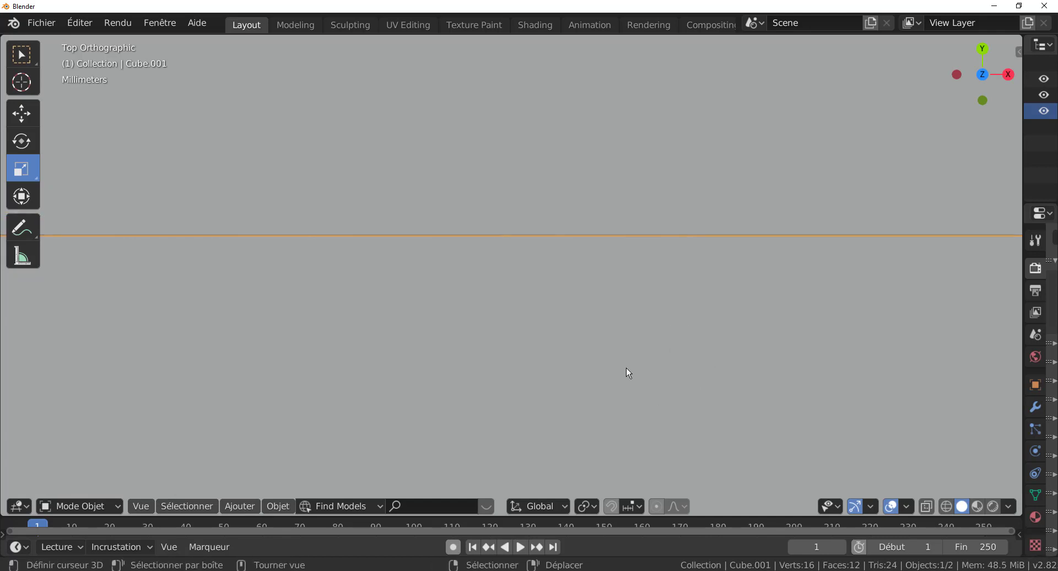
{"action": "mouse_move", "coordinate": [627, 366]}
{"action": "middle_mouse_down", "text": "ctrl"}
{"action": "mouse_move", "coordinate": [631, 347]}
{"action": "mouse_move", "coordinate": [629, 381]}
{"action": "mouse_move", "coordinate": [634, 357]}
{"action": "middle_mouse_up", "text": "ctrl"}
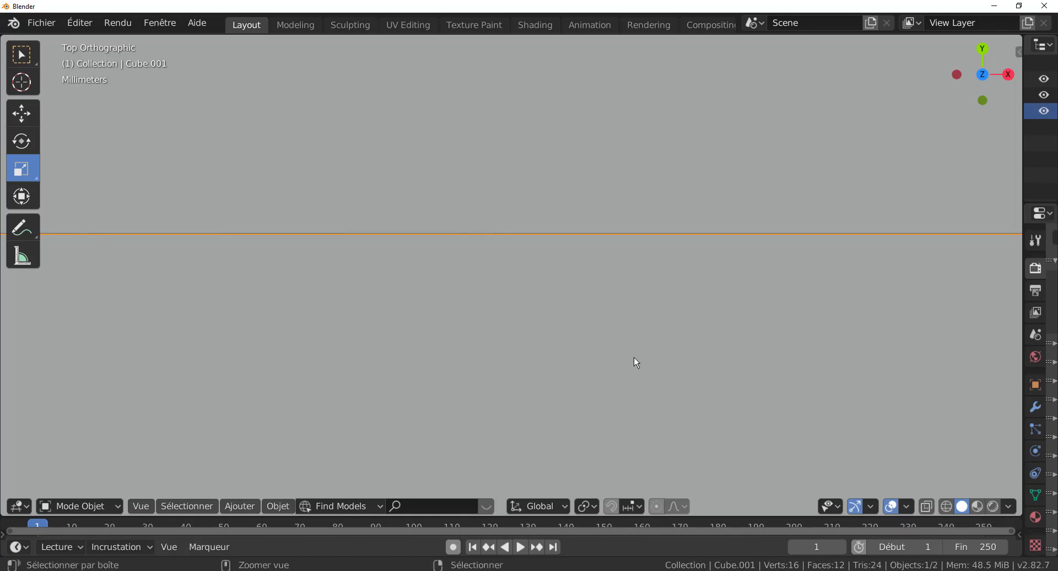
{"action": "scroll", "coordinate": [634, 356], "scroll_direction": "up", "scroll_amount": 3}
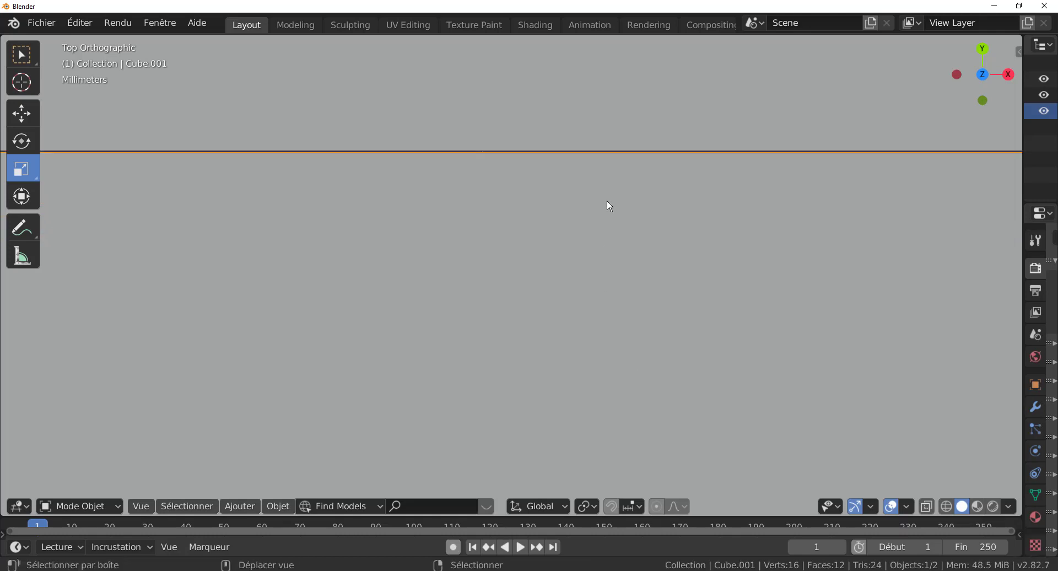
{"action": "middle_click_drag", "start_coordinate": [607, 200], "coordinate": [606, 348], "text": "shift"}
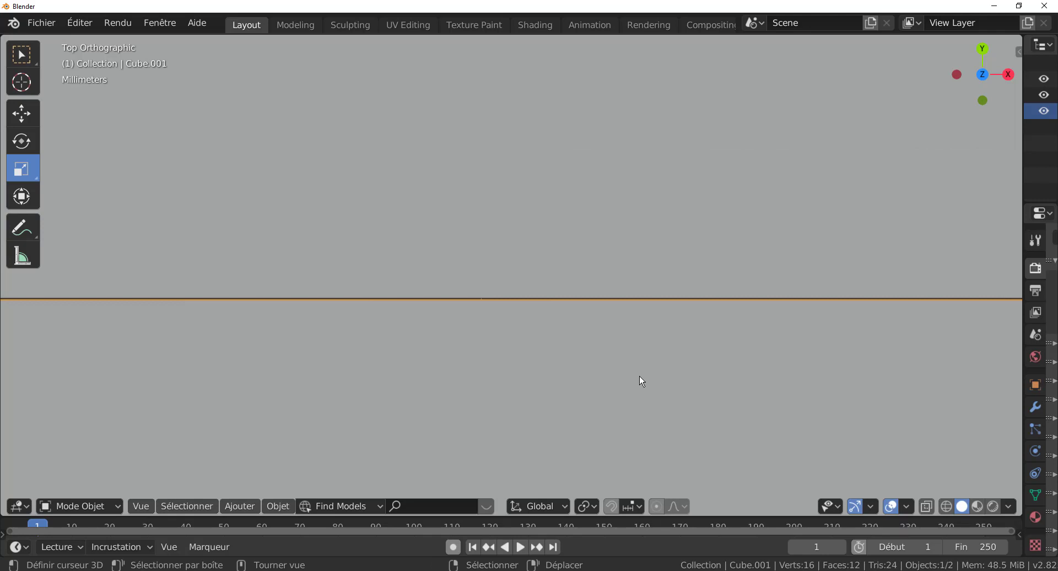
{"action": "key", "text": "g"}
{"action": "key", "text": "y"}
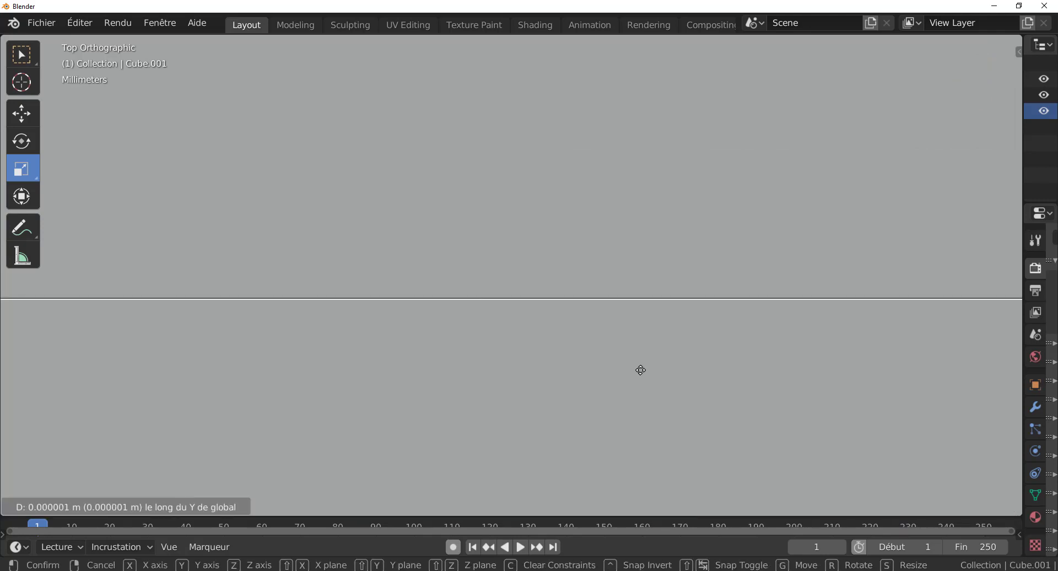
{"action": "left_click", "coordinate": [640, 369]}
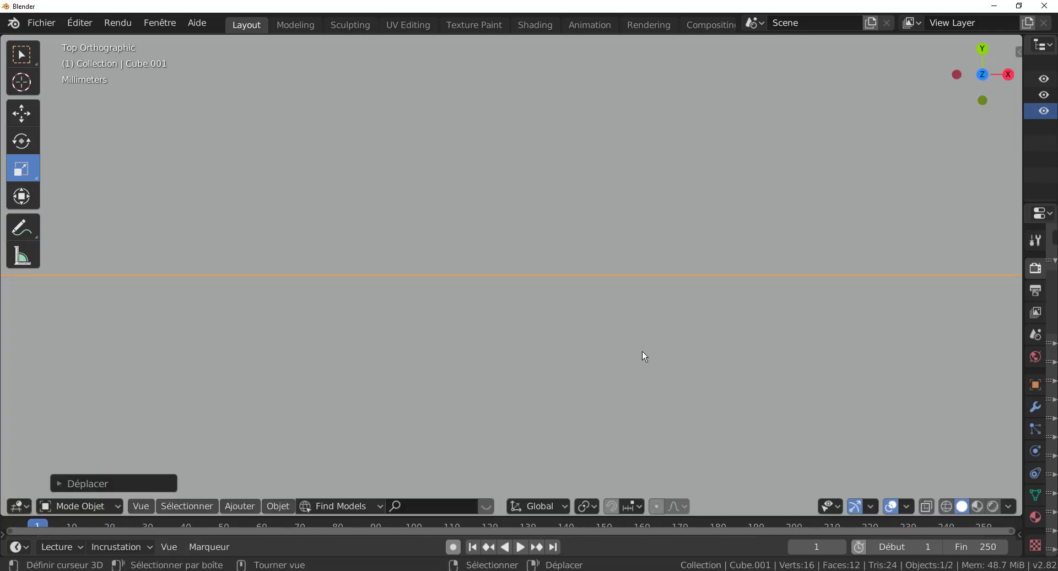
- Examine the T junction between the two boards from above and in perspective, selecting the first board to compare them
{"action": "scroll", "coordinate": [644, 350], "scroll_direction": "down", "scroll_amount": 10}
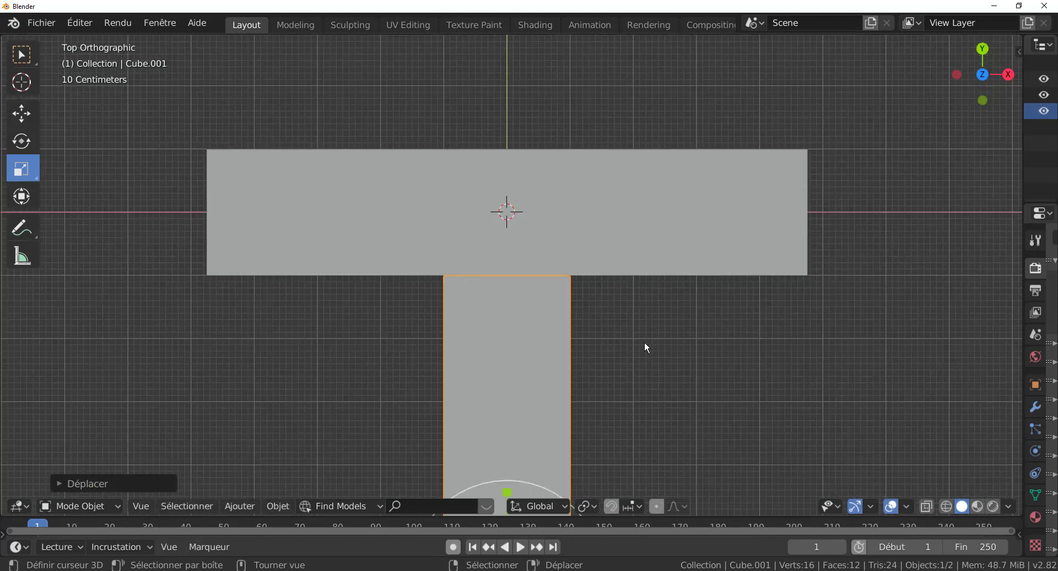
{"action": "middle_click_drag", "start_coordinate": [666, 378], "coordinate": [478, 325]}
{"action": "middle_click_drag", "start_coordinate": [558, 392], "coordinate": [551, 376]}
{"action": "middle_click_drag", "start_coordinate": [477, 320], "coordinate": [389, 300]}
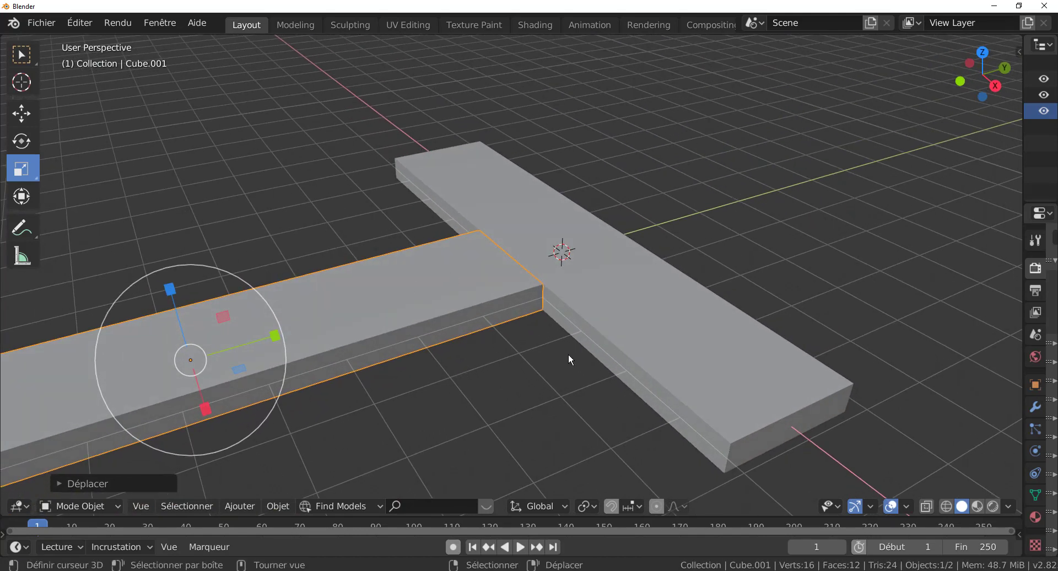
{"action": "scroll", "coordinate": [584, 373], "scroll_direction": "up", "scroll_amount": 3}
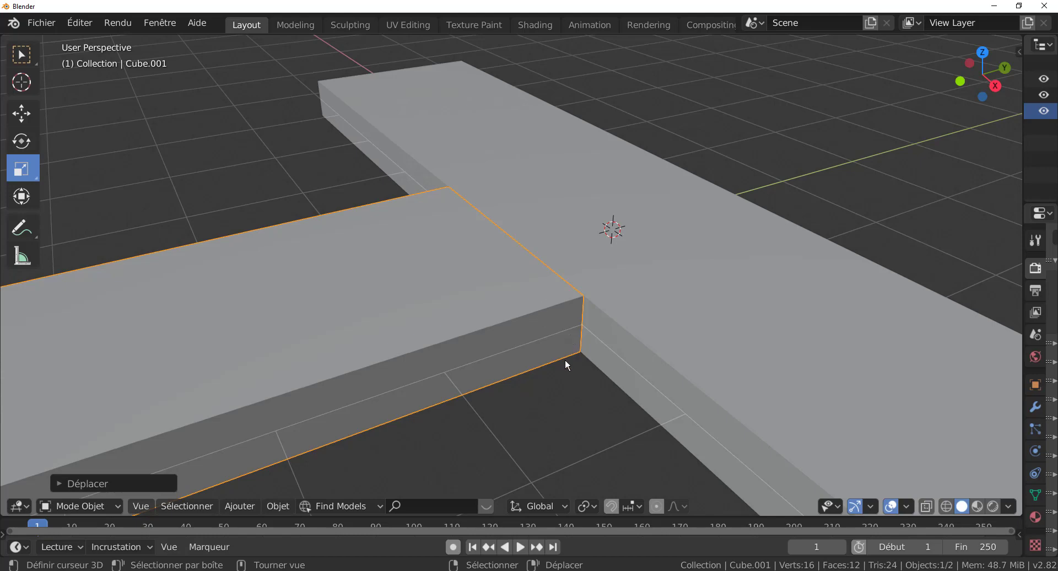
{"action": "left_click", "coordinate": [641, 296]}
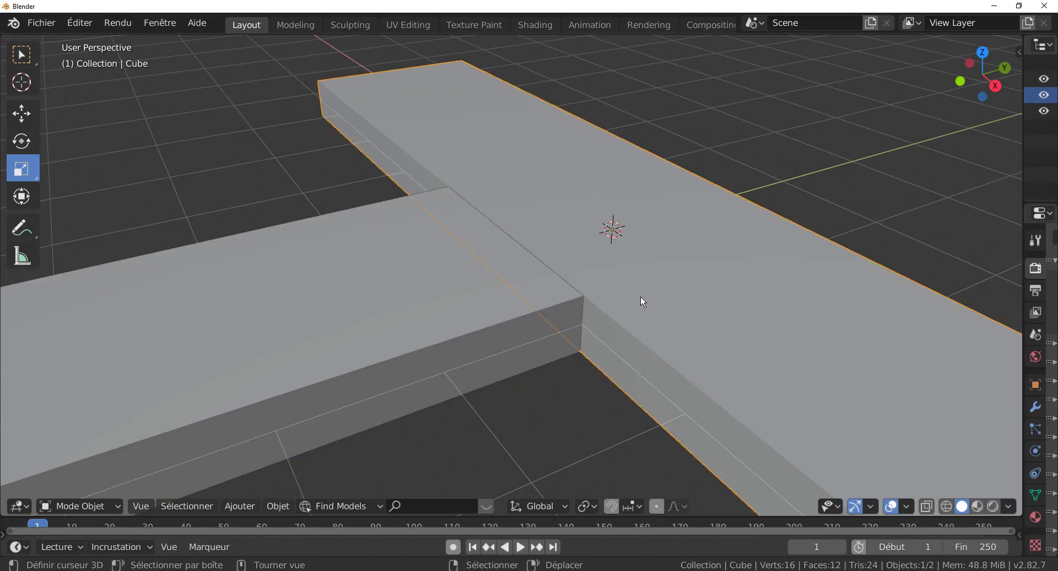
{"action": "mouse_move", "coordinate": [462, 374]}
{"action": "middle_mouse_down"}
{"action": "mouse_move", "coordinate": [433, 362]}
{"action": "mouse_move", "coordinate": [449, 372]}
{"action": "middle_mouse_up"}
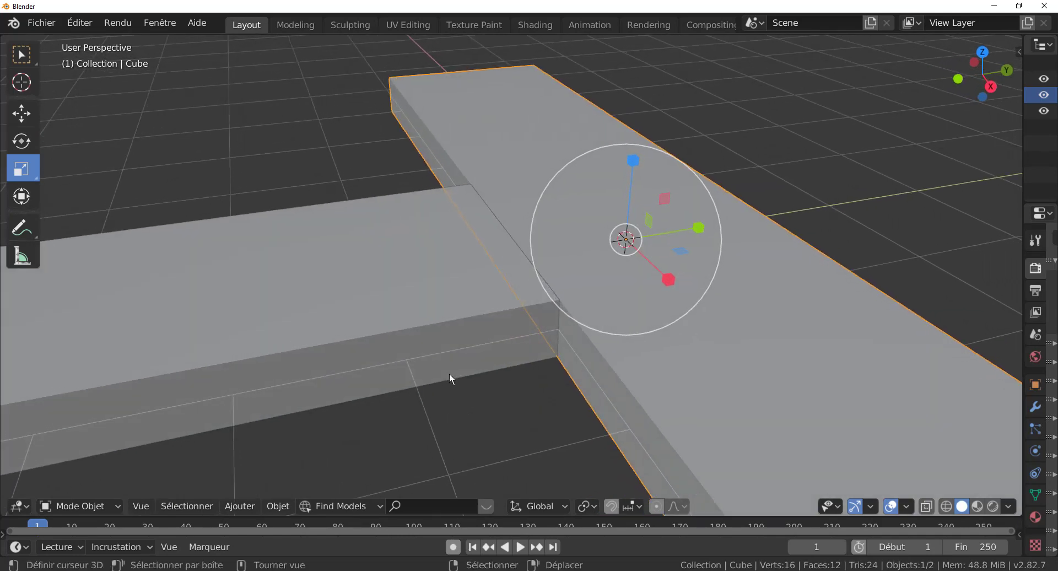
- Isolate the rotated board in local view and enter Edit Mode on it
{"action": "left_click", "coordinate": [420, 305]}
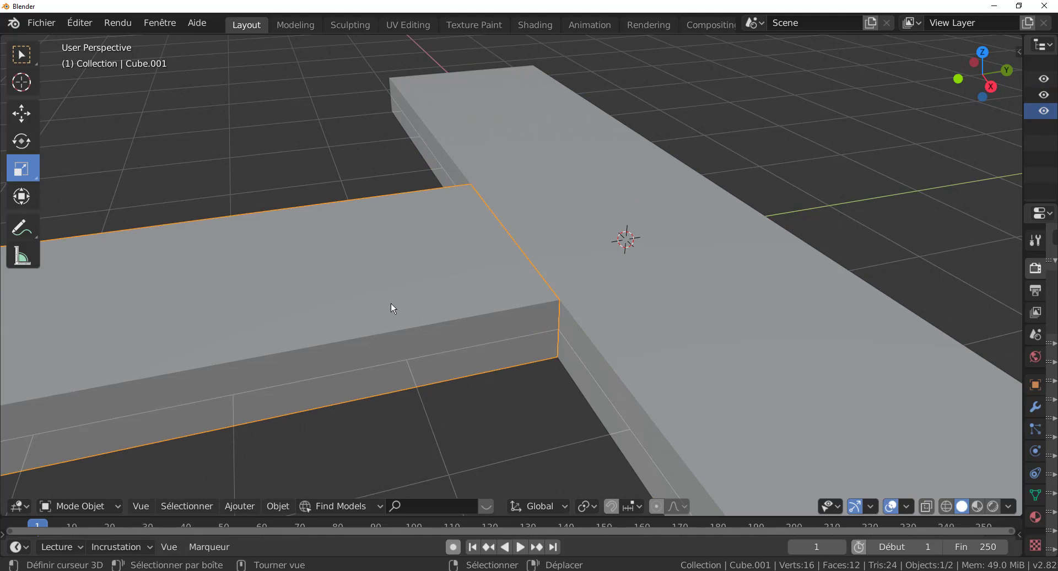
{"action": "scroll", "coordinate": [391, 304], "scroll_direction": "down", "scroll_amount": 3}
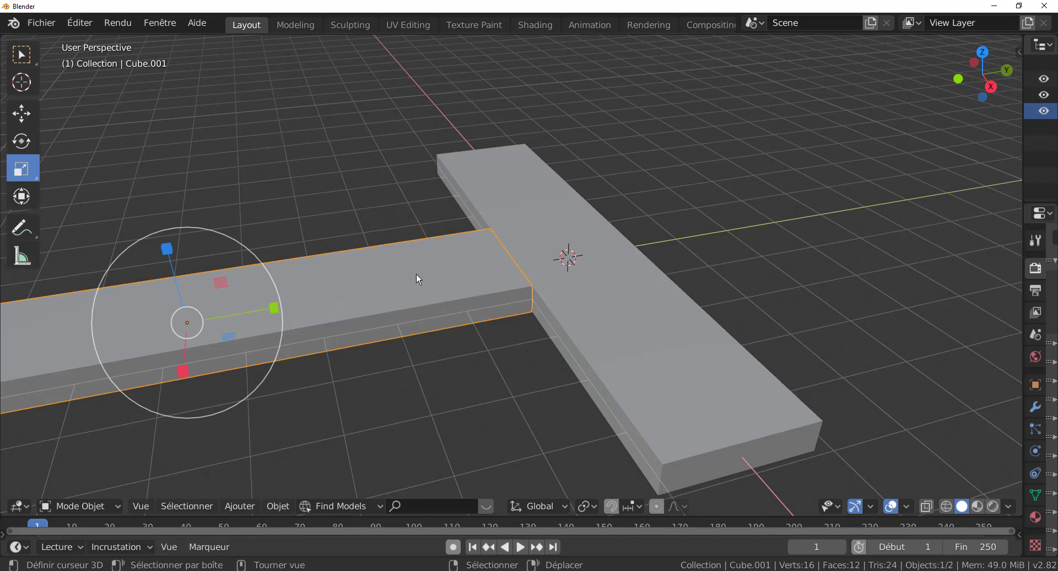
{"action": "key", "text": "KP_Divide"}
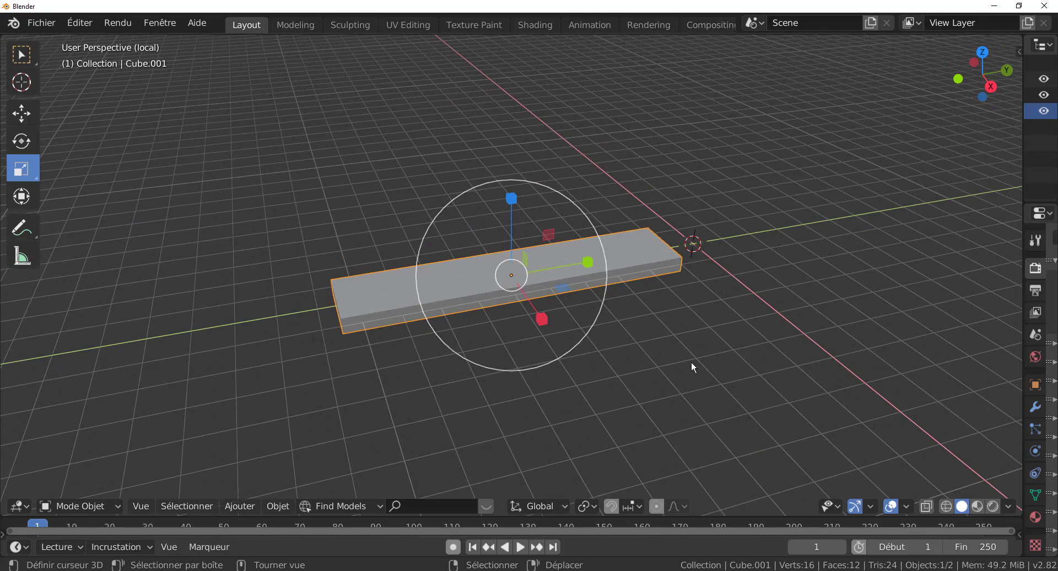
{"action": "key", "text": "Tab"}
- Add two evenly spaced lengthwise loop cuts to the isolated board, keeping them unslid
{"action": "middle_click_drag", "start_coordinate": [691, 362], "coordinate": [463, 316]}
{"action": "scroll", "coordinate": [539, 362], "scroll_direction": "up", "scroll_amount": 2}
{"action": "middle_click_drag", "start_coordinate": [547, 313], "coordinate": [556, 319]}
{"action": "scroll", "coordinate": [561, 331], "scroll_direction": "up", "scroll_amount": 3}
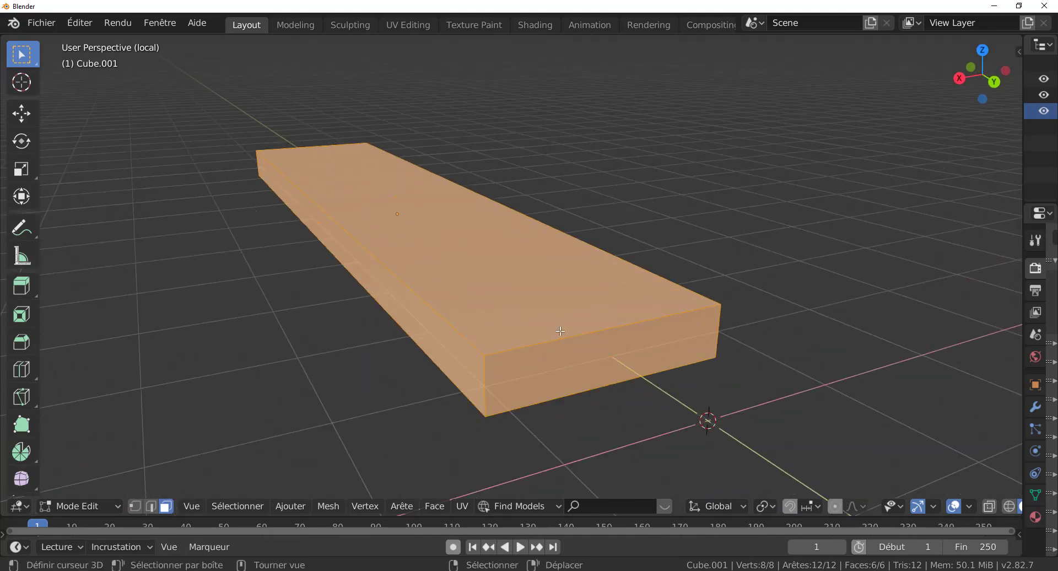
{"action": "key", "text": "ctrl+r"}
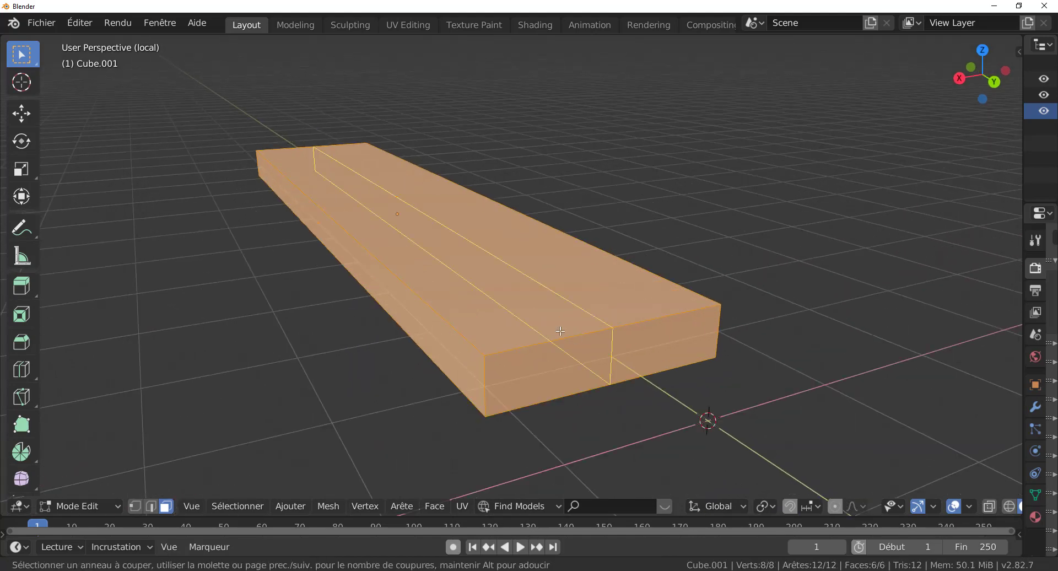
{"action": "scroll", "coordinate": [561, 331], "scroll_direction": "up", "scroll_amount": 1}
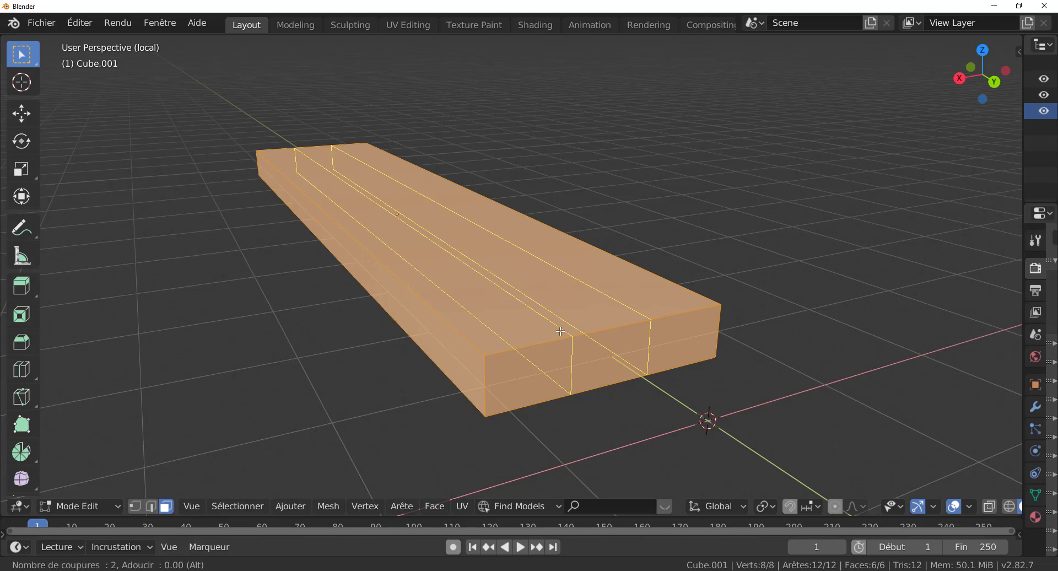
{"action": "left_click", "coordinate": [561, 330]}
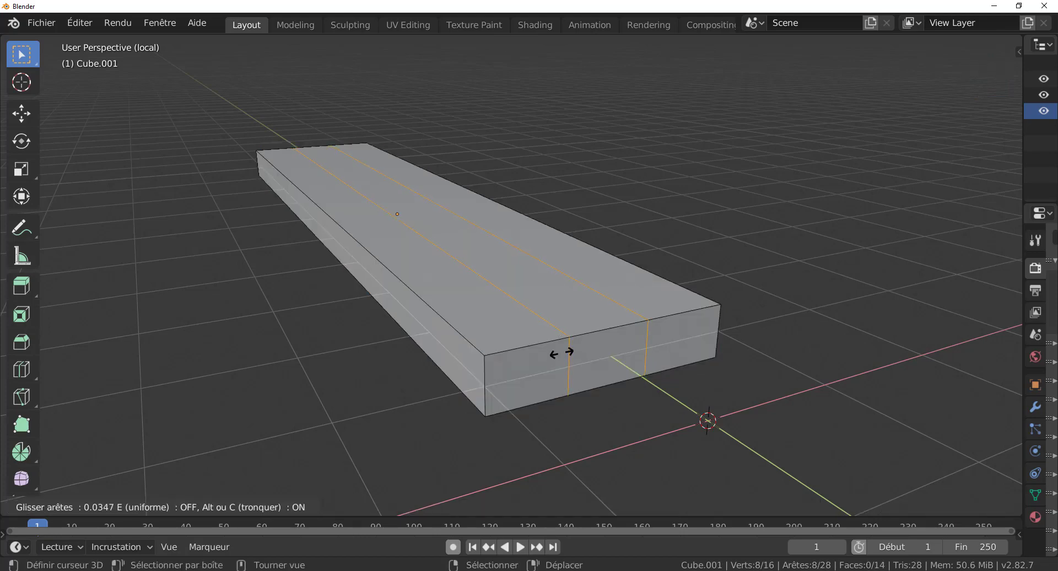
{"action": "right_click", "coordinate": [562, 353]}
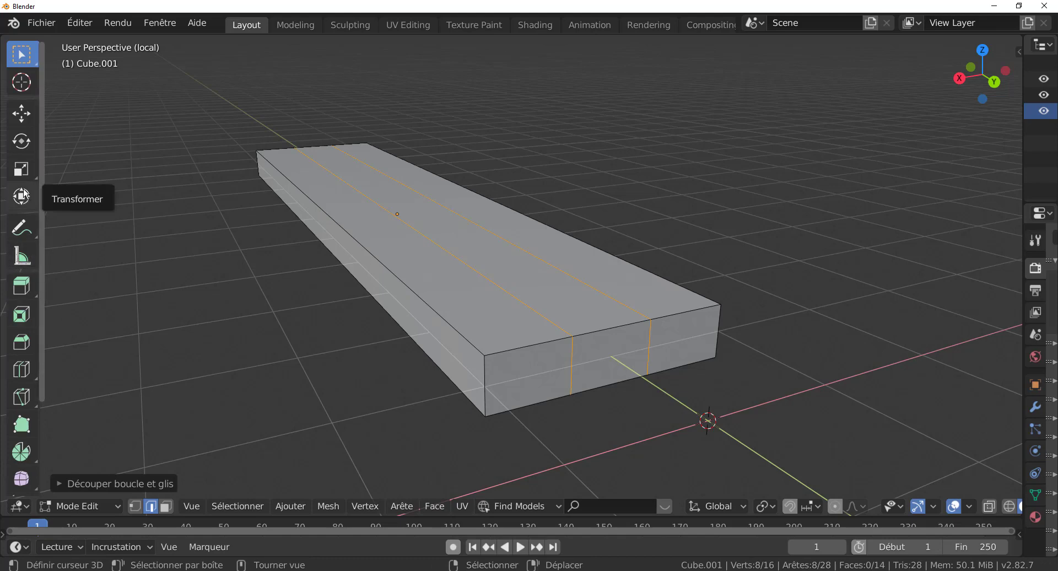
- Scale the two lengthwise loops outward along X so they sit closer to the board's long sides
{"action": "left_click", "coordinate": [21, 169]}
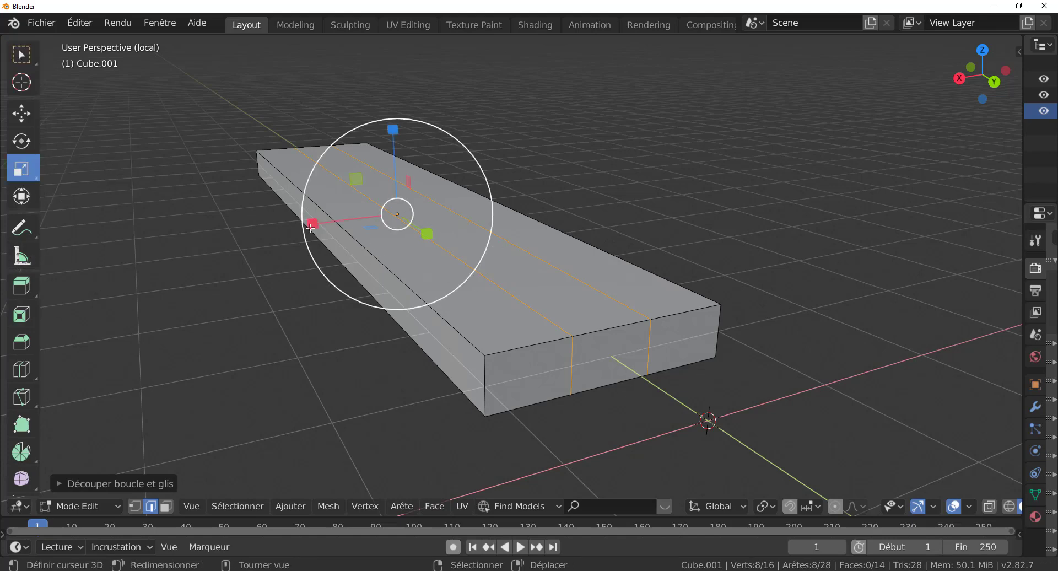
{"action": "left_click_drag", "start_coordinate": [313, 224], "coordinate": [256, 251]}
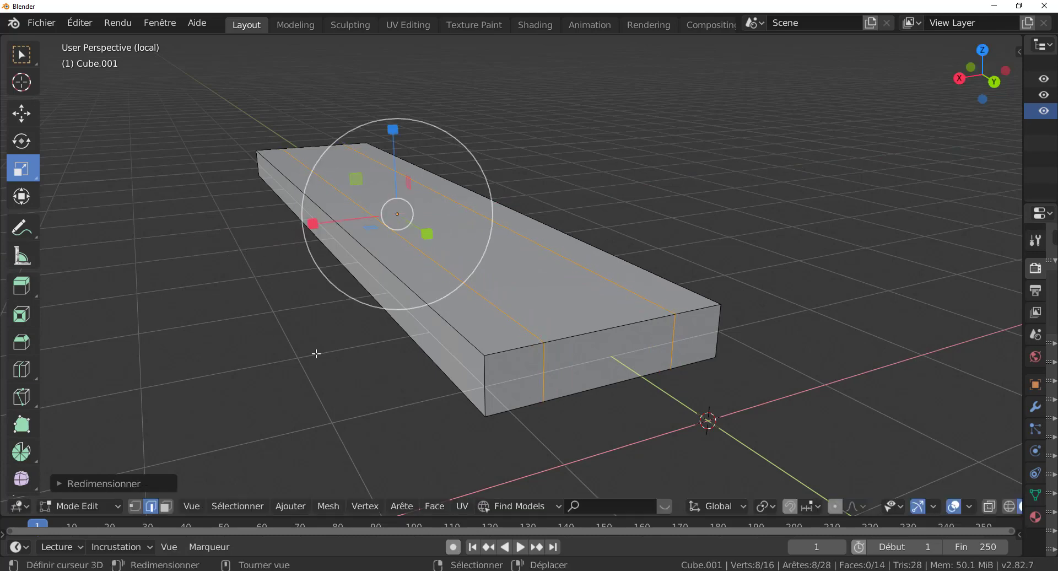
- Add one horizontal loop cut around the board's sides at about mid-thickness
{"action": "key", "text": "ctrl"}
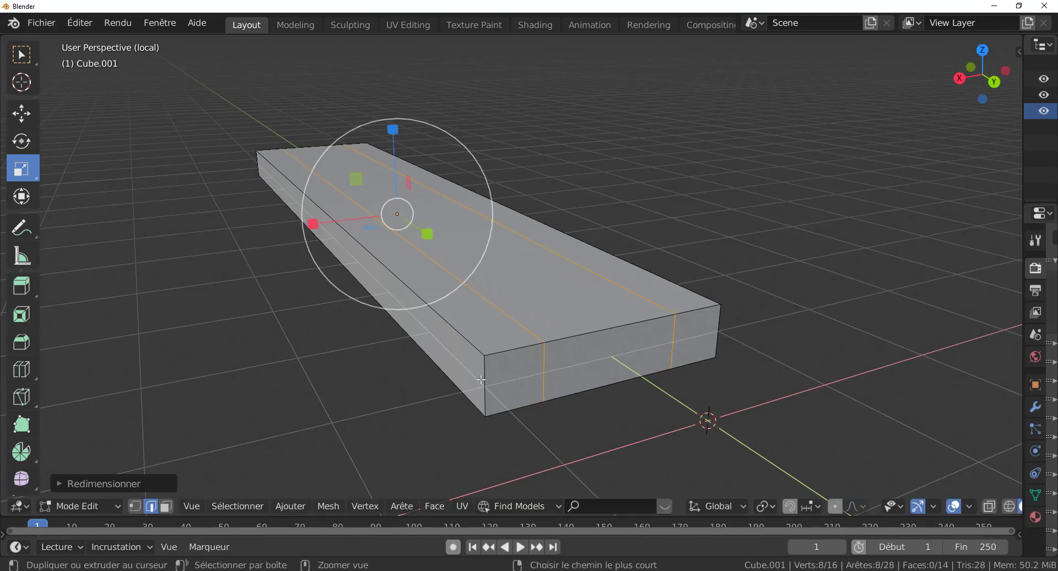
{"action": "key", "text": "ctrl+r"}
{"action": "left_click", "coordinate": [480, 375]}
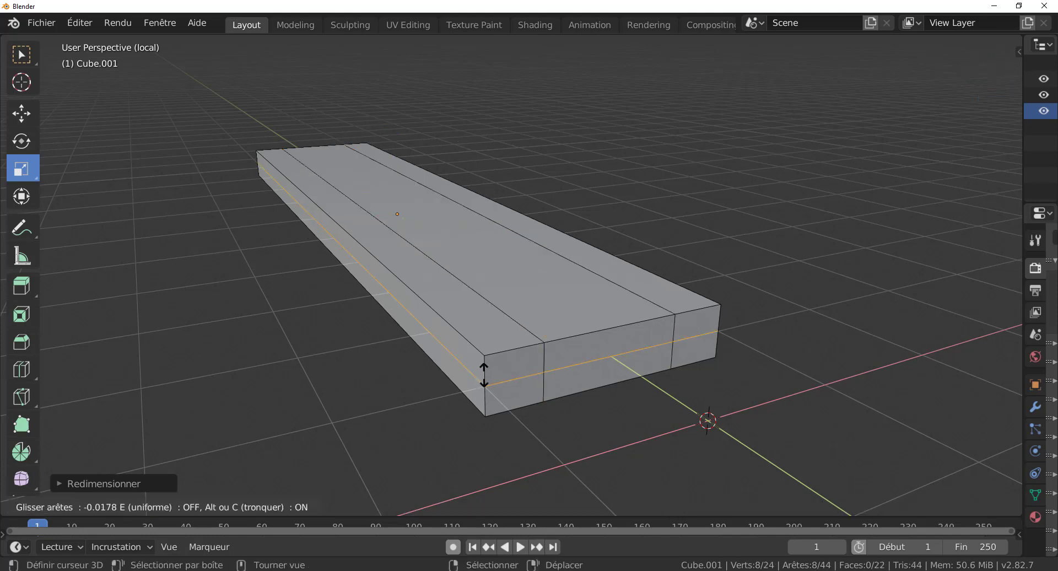
{"action": "left_click", "coordinate": [492, 382]}
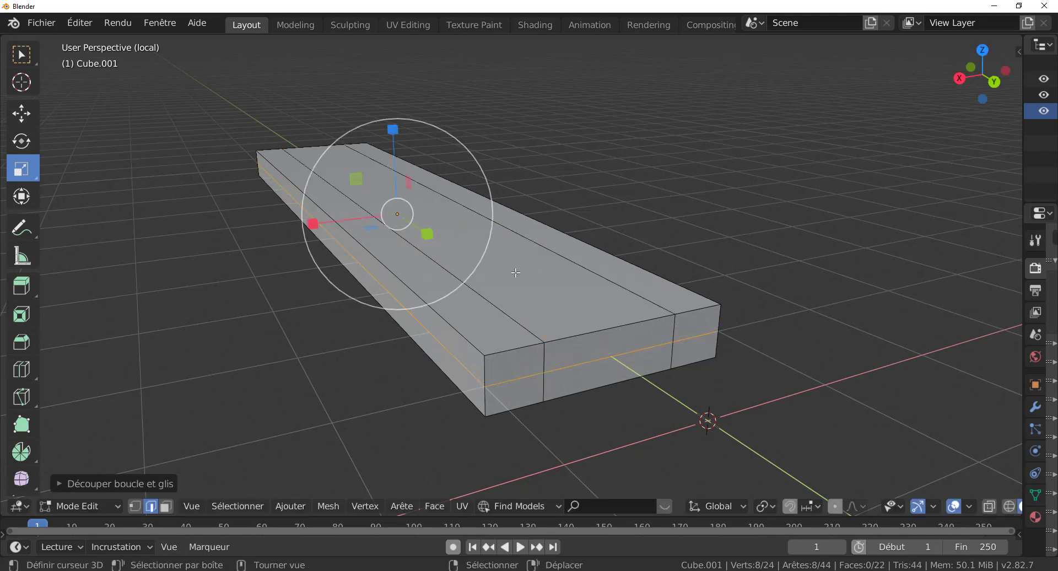
{"action": "middle_click_drag", "start_coordinate": [550, 386], "coordinate": [730, 361]}
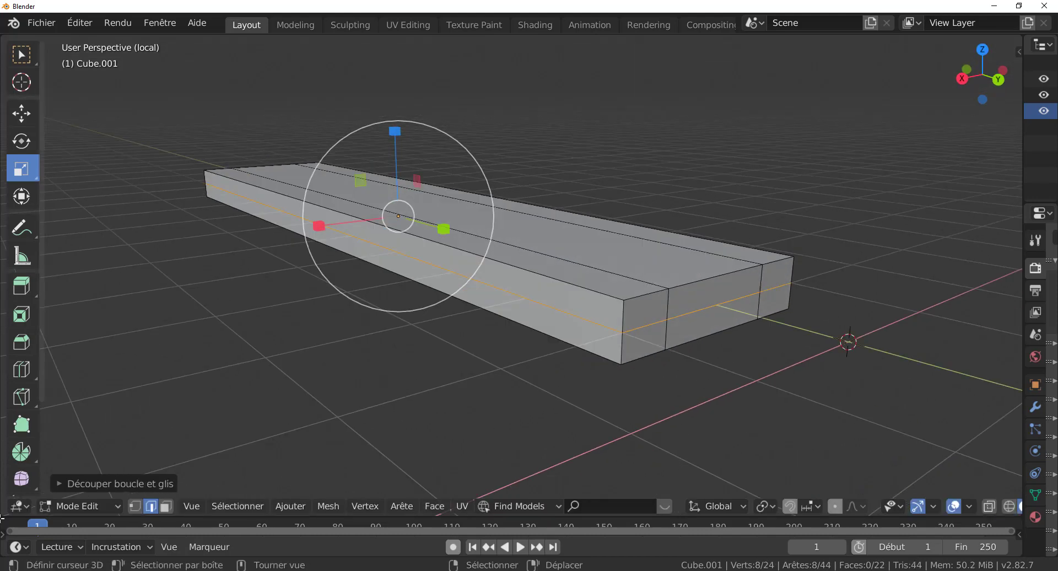
- Extrude the upper middle face at the board's front end outward along Y, stopping just short of the 3D cursor
{"action": "left_click", "coordinate": [166, 505]}
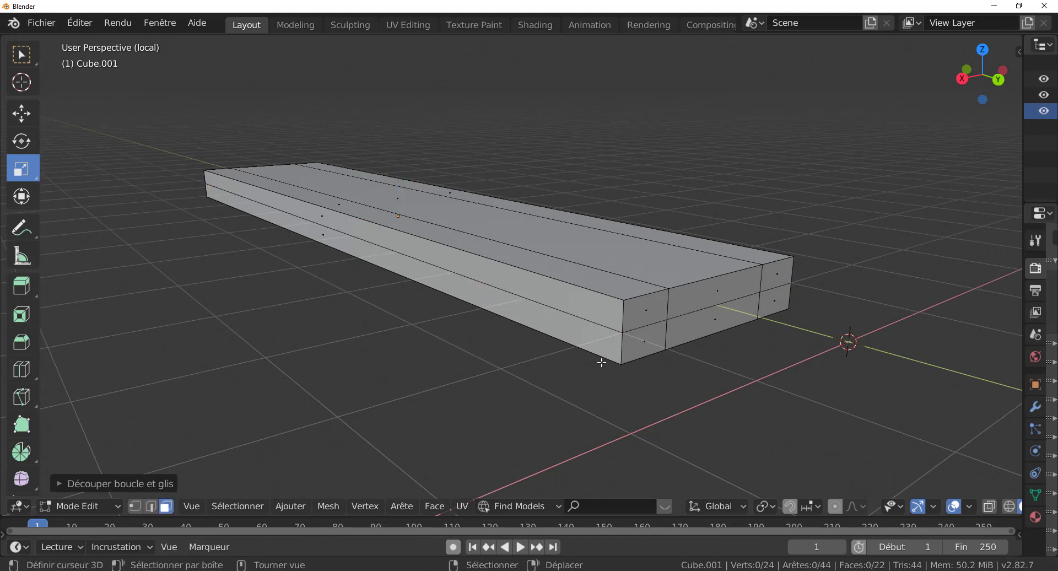
{"action": "left_click", "coordinate": [709, 301]}
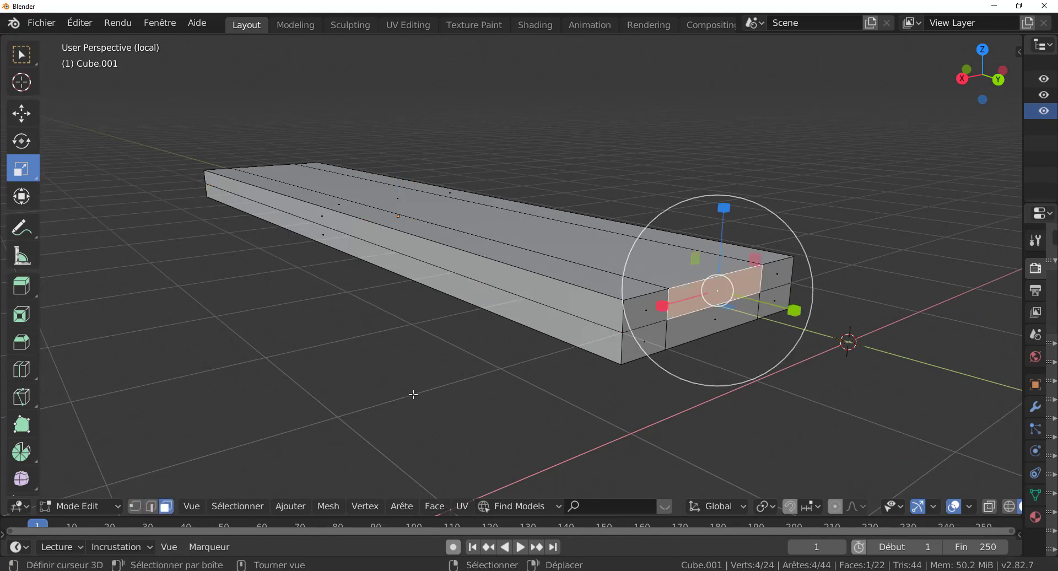
{"action": "key", "text": "KP_7"}
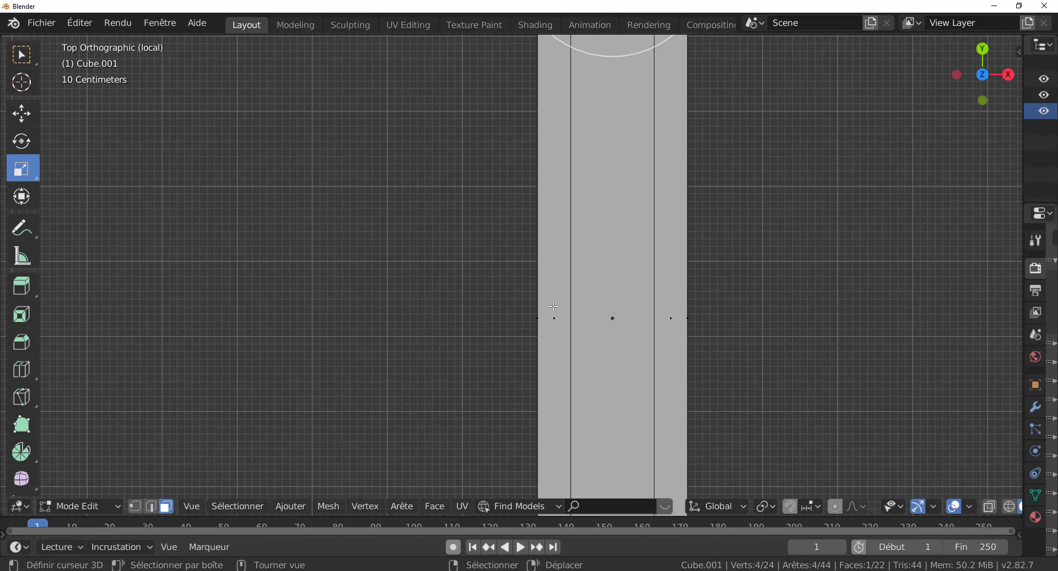
{"action": "middle_click_drag", "start_coordinate": [739, 187], "coordinate": [695, 428], "text": "shift"}
{"action": "scroll", "coordinate": [678, 388], "scroll_direction": "up", "scroll_amount": 1}
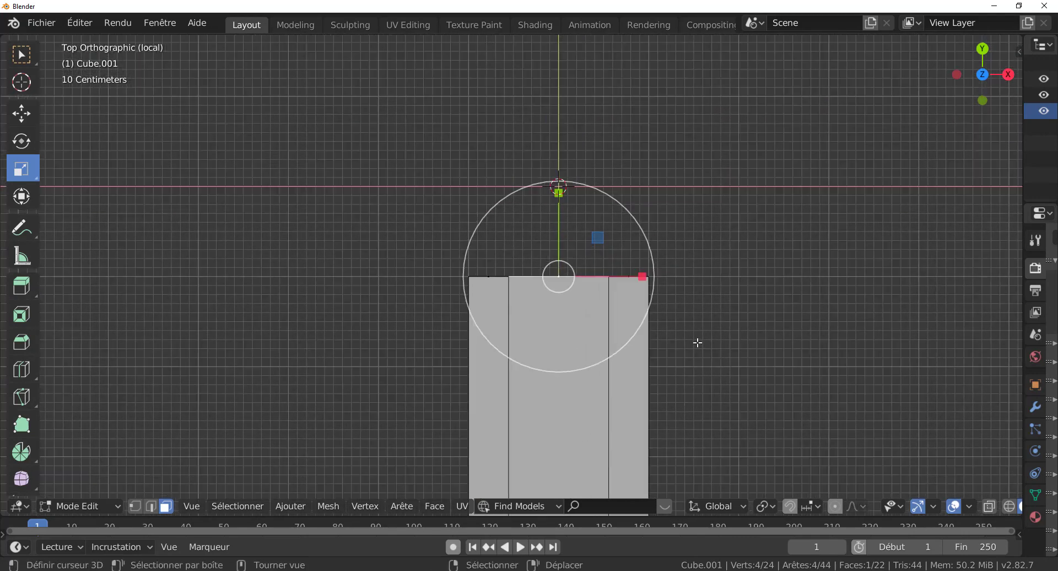
{"action": "middle_click_drag", "start_coordinate": [679, 346], "coordinate": [643, 351], "text": "shift"}
{"action": "key", "text": "e"}
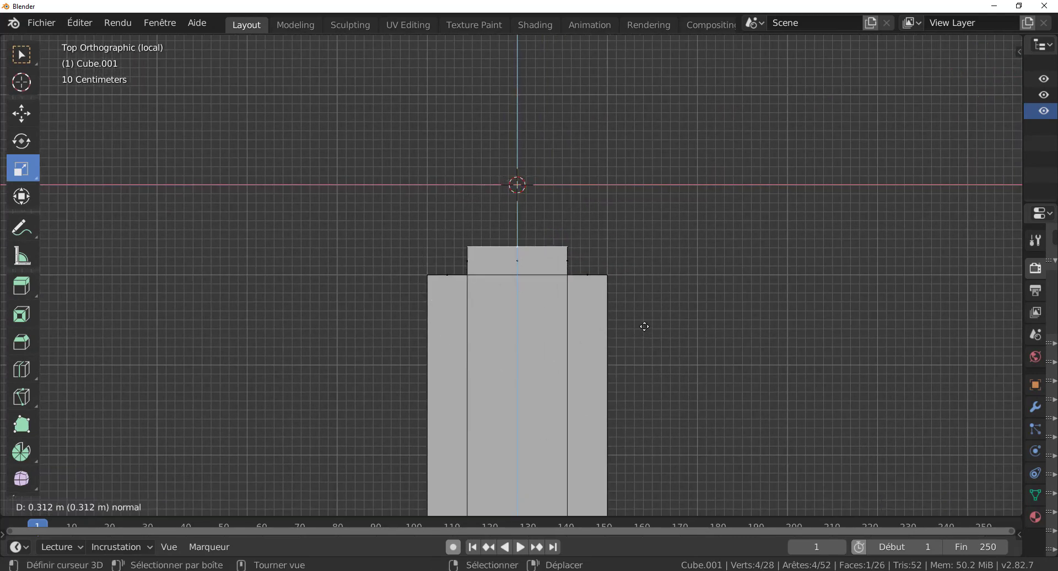
{"action": "left_click", "coordinate": [655, 288]}
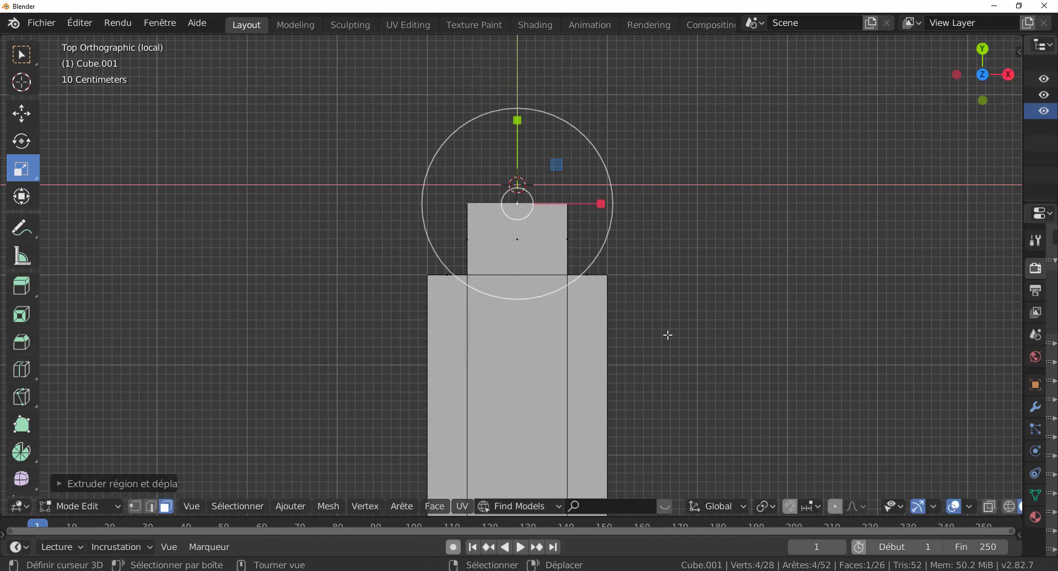
- Scale the extruded end face outward along X to flare the tenon into a dovetail
{"action": "key", "text": "s"}
{"action": "key", "text": "x"}
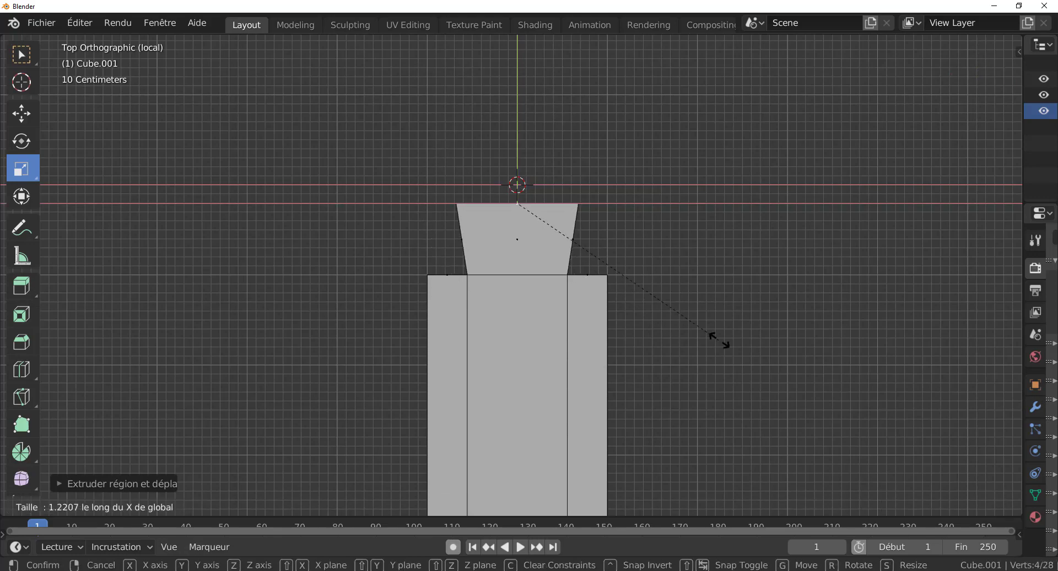
{"action": "left_click", "coordinate": [762, 341]}
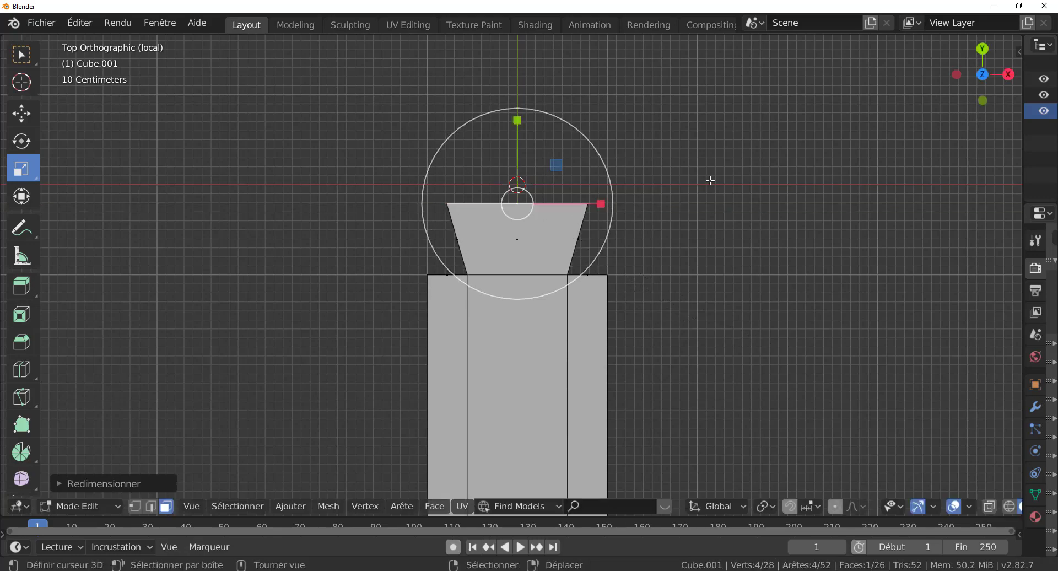
- Leave local view and return to Object Mode to see the dovetail where it overlaps the crossing board
{"action": "middle_click_drag", "start_coordinate": [704, 355], "coordinate": [494, 276]}
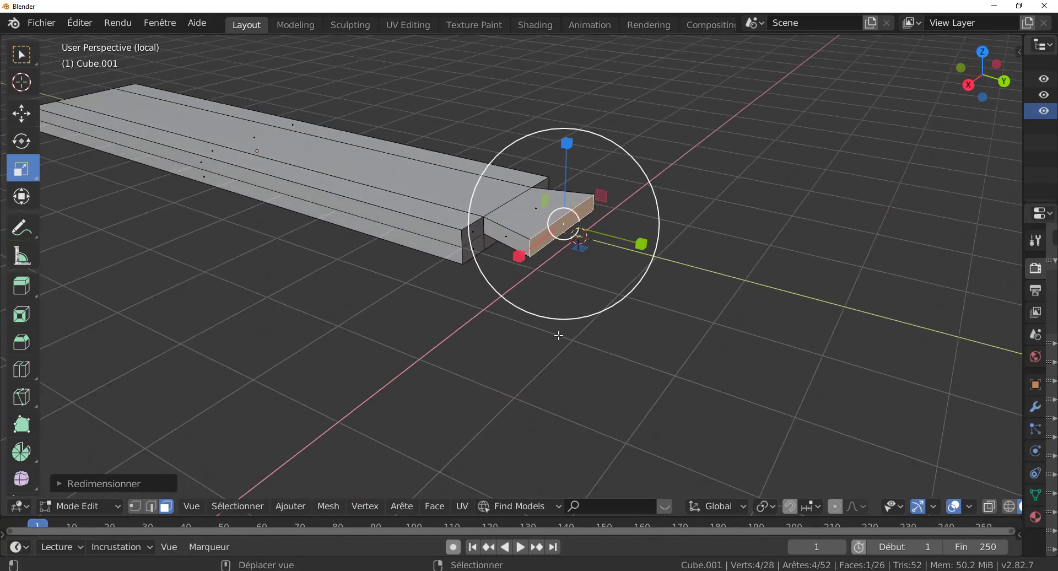
{"action": "middle_click_drag", "start_coordinate": [558, 335], "coordinate": [667, 371], "text": "shift"}
{"action": "key", "text": "KP_Divide"}
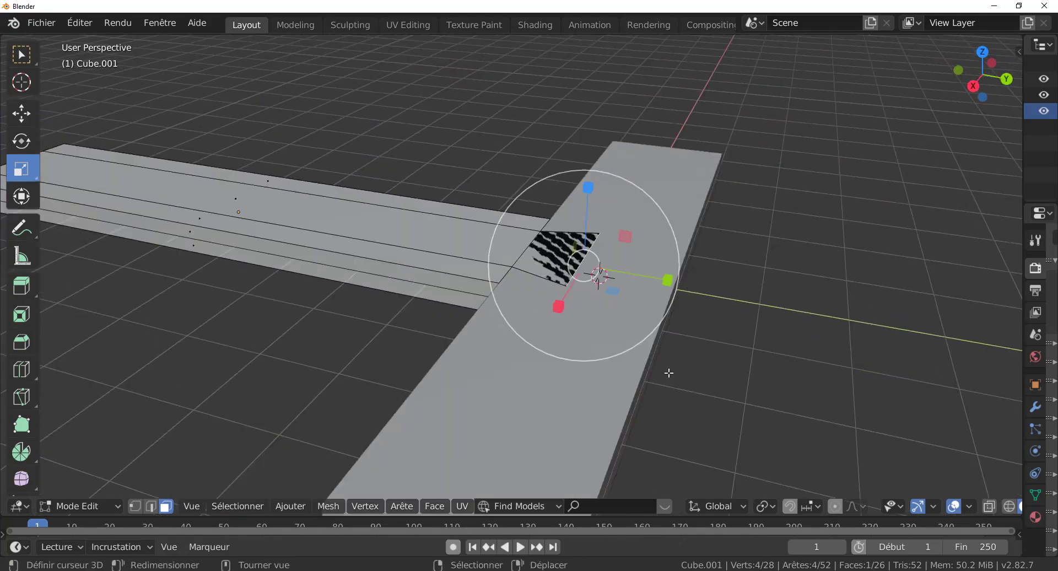
{"action": "key", "text": "Tab"}
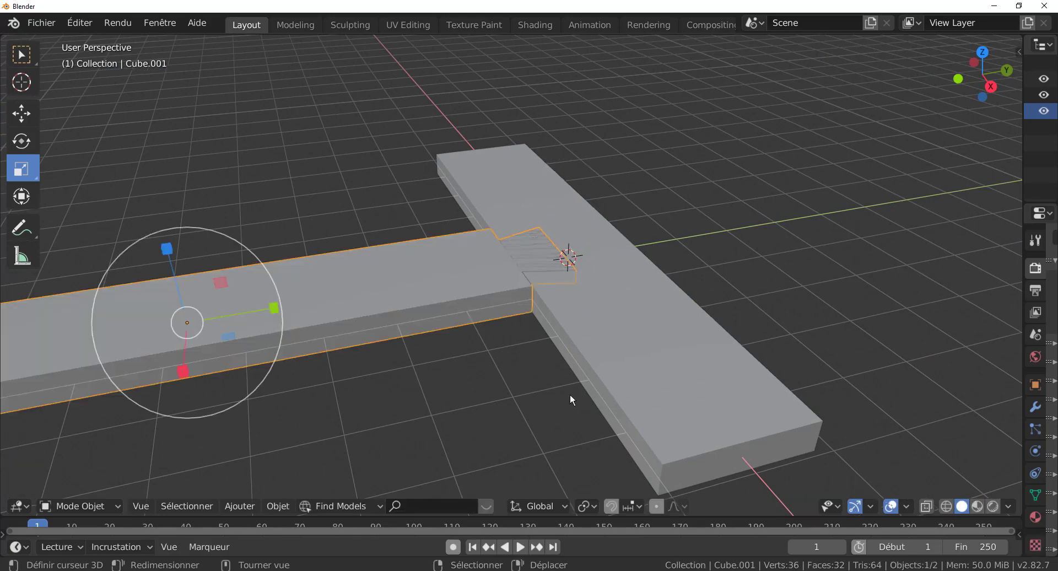
{"action": "middle_click_drag", "start_coordinate": [570, 394], "coordinate": [517, 393]}
{"action": "scroll", "coordinate": [477, 401], "scroll_direction": "up", "scroll_amount": 2}
{"action": "scroll", "coordinate": [480, 401], "scroll_direction": "up", "scroll_amount": 1}
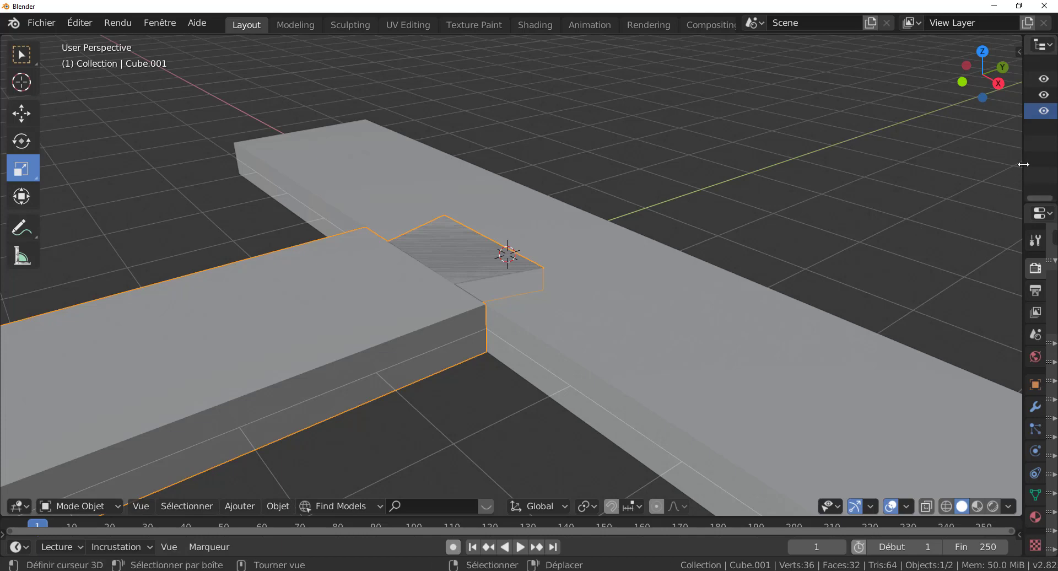
- Widen the properties area and show the Bool Tool add-on's Auto Boolean and Brush Boolean options
{"action": "left_click_drag", "start_coordinate": [1022, 165], "coordinate": [841, 189]}
{"action": "key", "text": "n"}
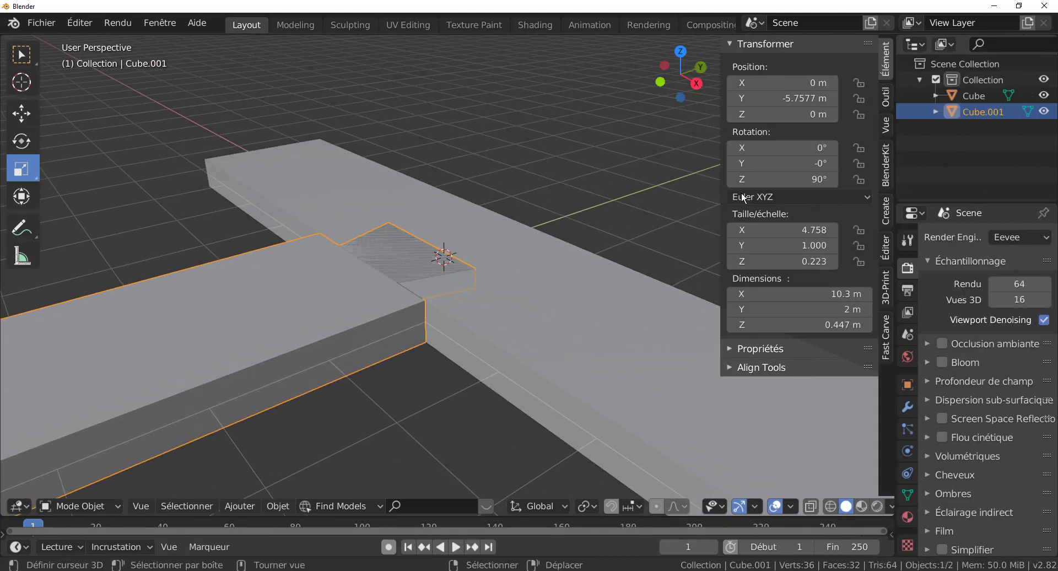
{"action": "left_click", "coordinate": [886, 260]}
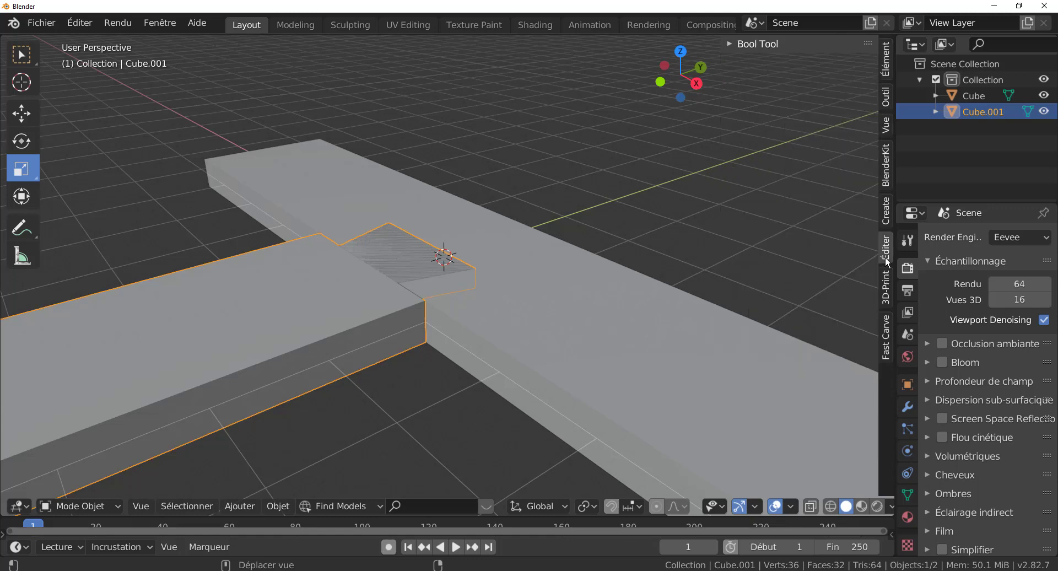
{"action": "left_click", "coordinate": [886, 212]}
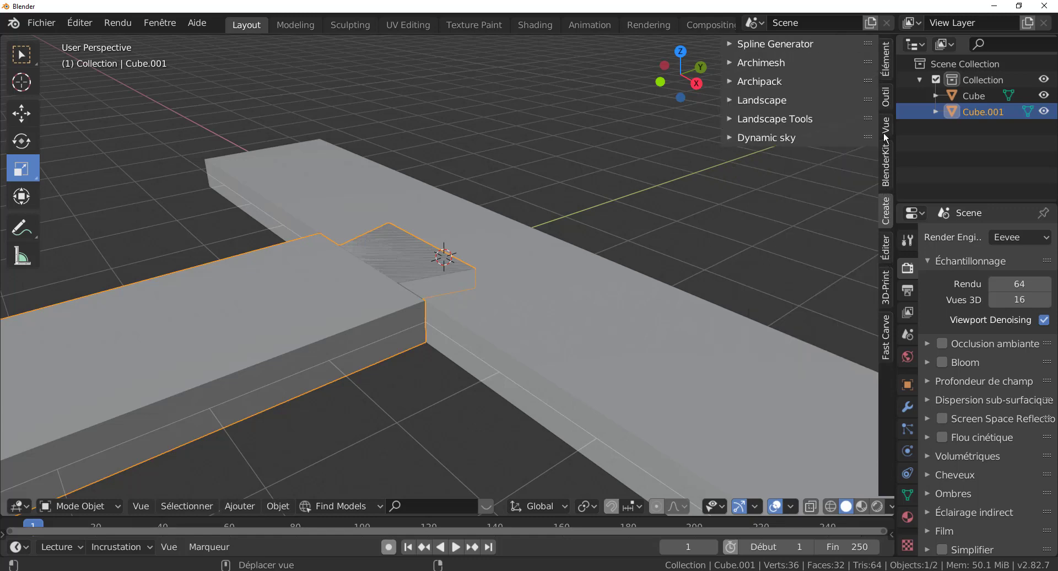
{"action": "left_click", "coordinate": [886, 98]}
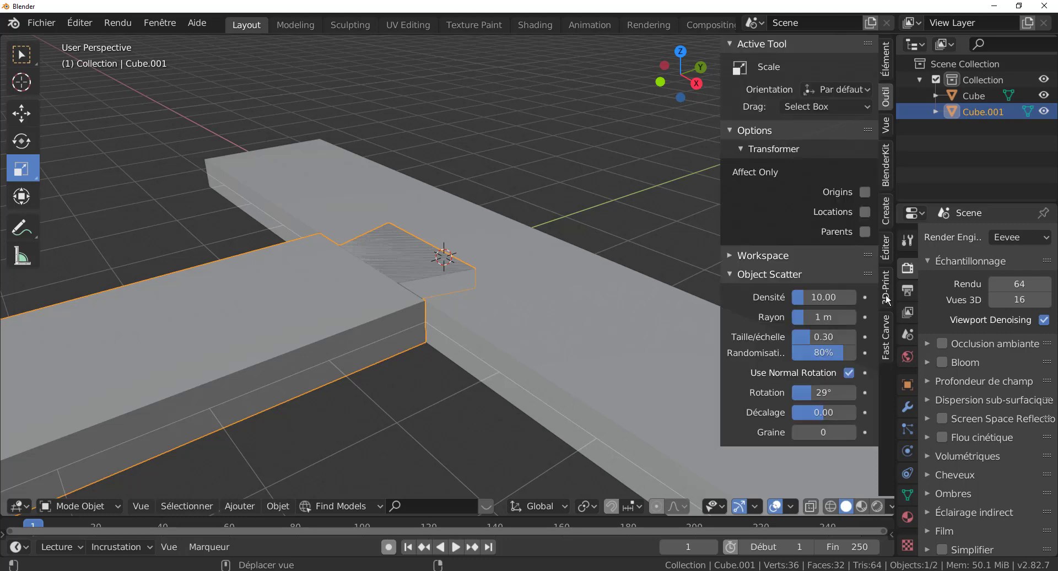
{"action": "left_click", "coordinate": [885, 279]}
{"action": "left_click", "coordinate": [886, 248]}
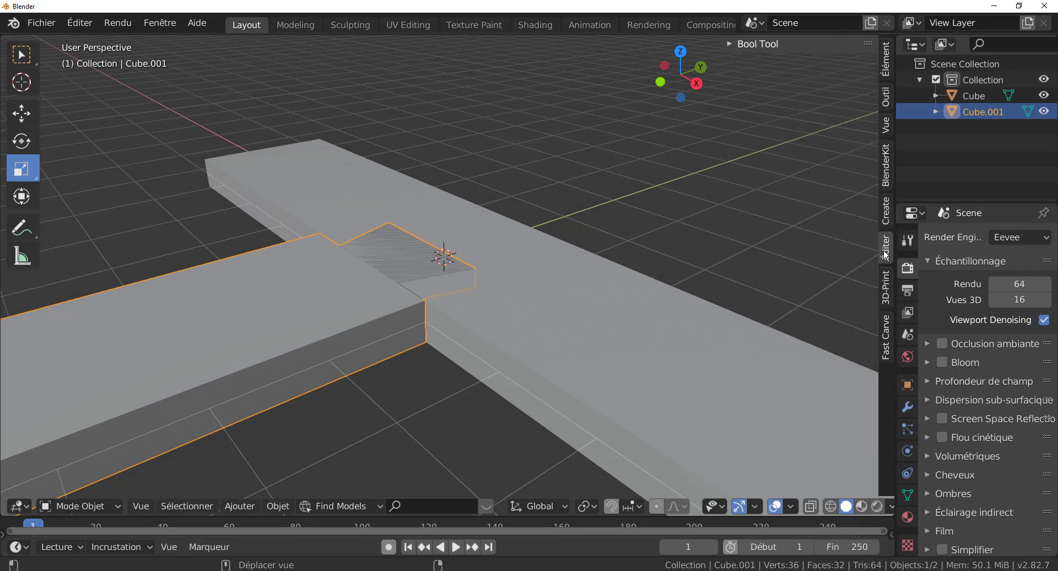
{"action": "left_click", "coordinate": [731, 43]}
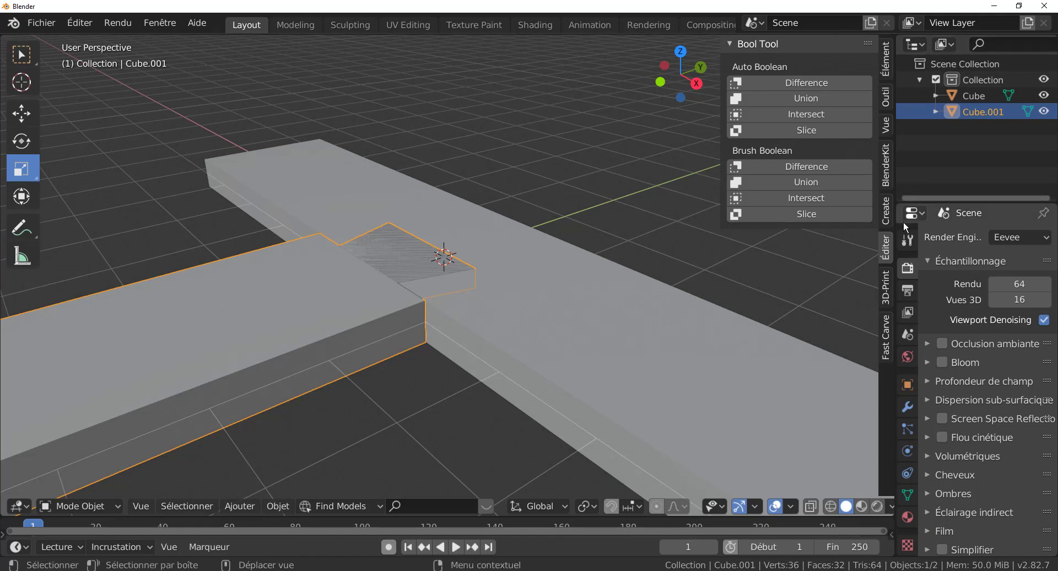
{"action": "middle_click_drag", "start_coordinate": [609, 256], "coordinate": [602, 204]}
{"action": "scroll", "coordinate": [604, 212], "scroll_direction": "up", "scroll_amount": 1}
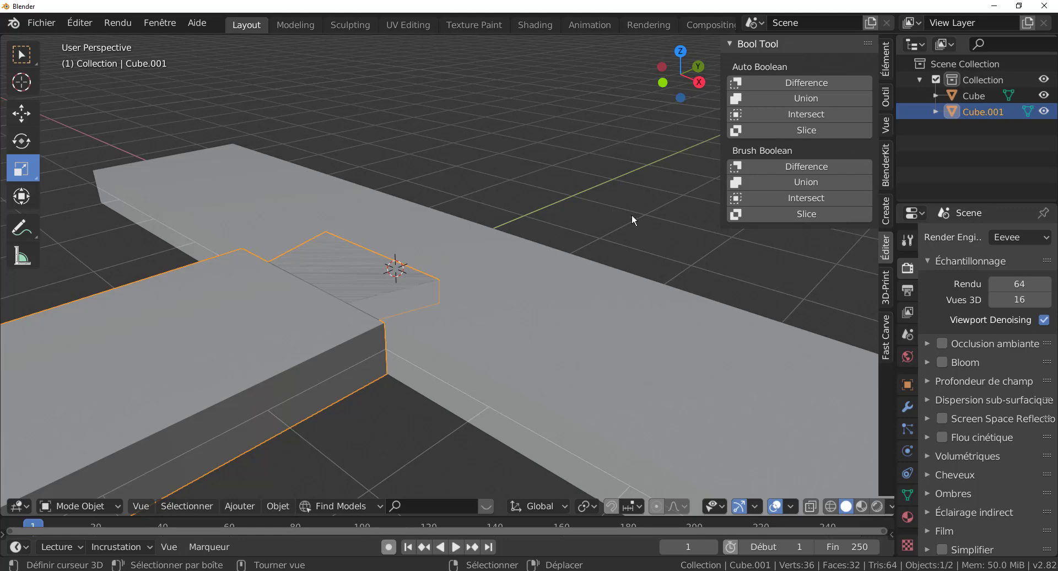
{"action": "middle_click_drag", "start_coordinate": [589, 231], "coordinate": [583, 232]}
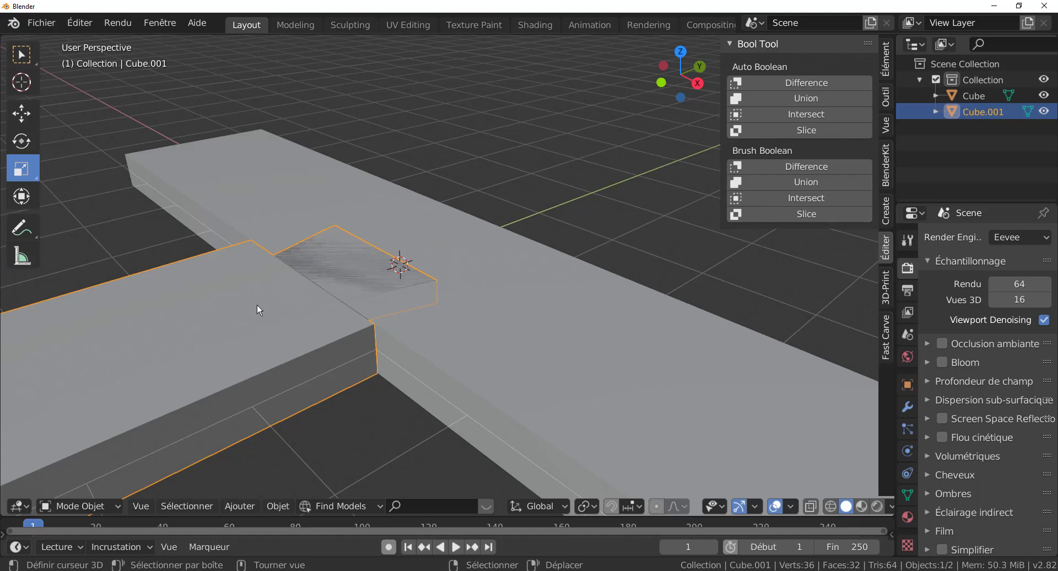
- Select the crossing board (Cube) and add a Boolean modifier to it
{"action": "left_click", "coordinate": [530, 319]}
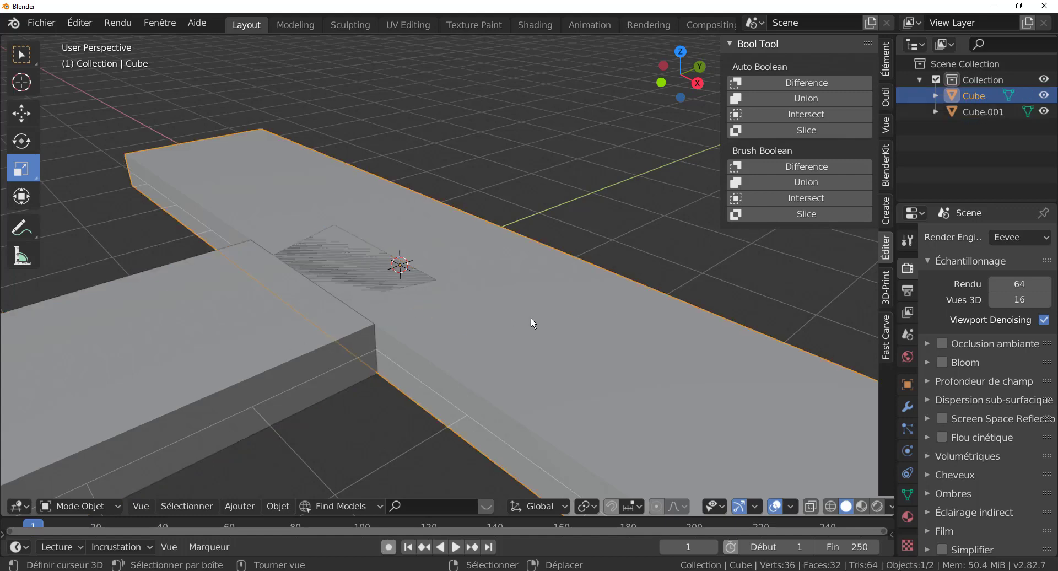
{"action": "key", "text": "KP_Decimal"}
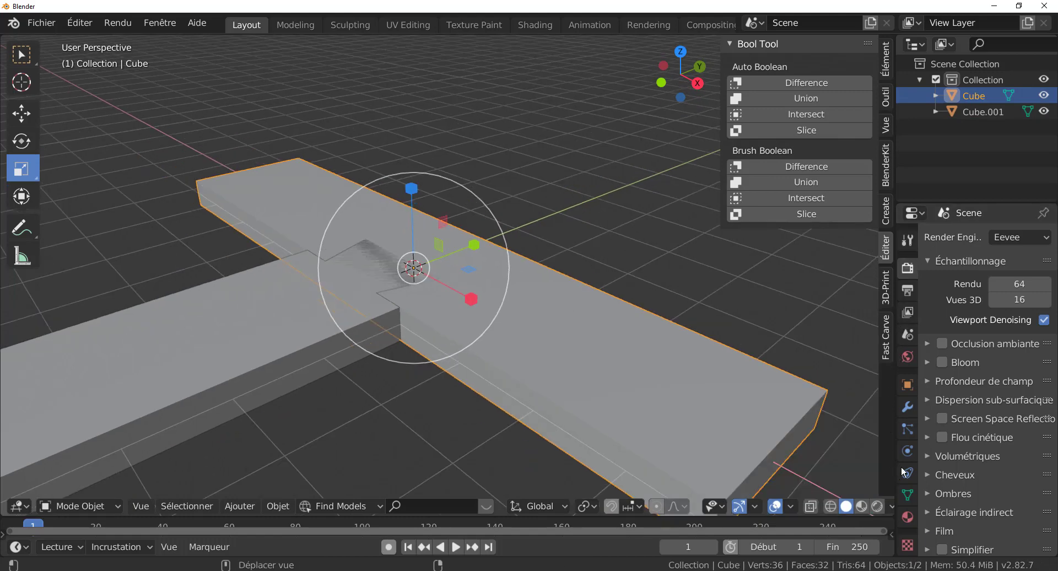
{"action": "left_click", "coordinate": [908, 408]}
{"action": "left_click", "coordinate": [974, 237]}
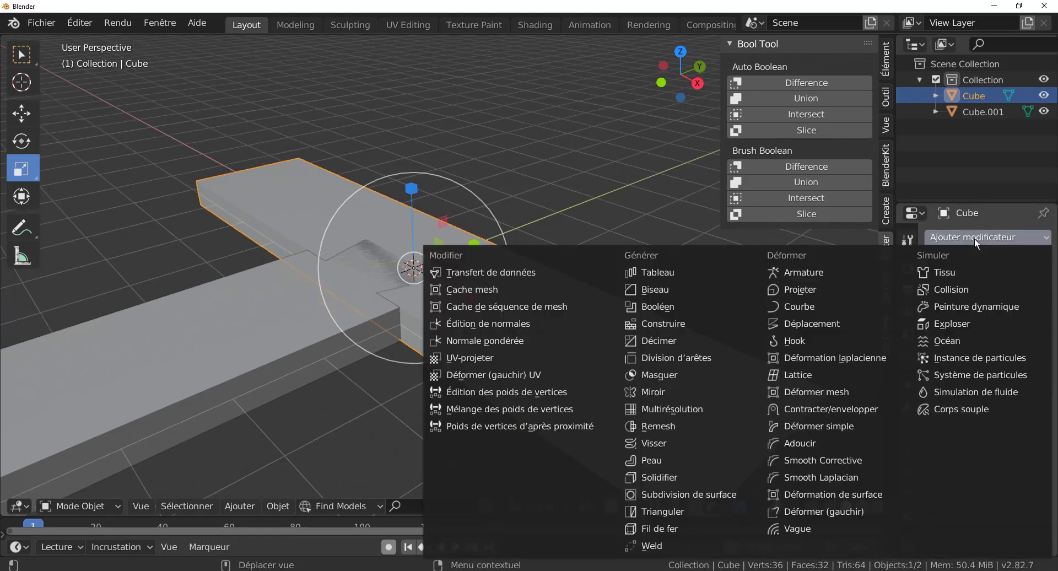
{"action": "left_click", "coordinate": [659, 305]}
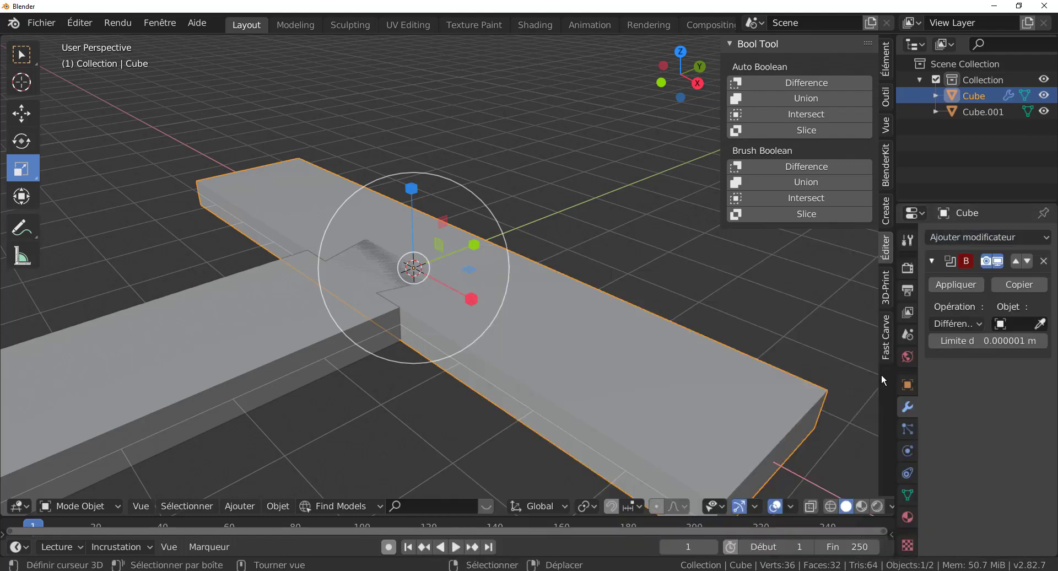
- Try to cut the dovetail socket by setting Cube.001 as the Boolean's Difference object and applying the modifier
{"action": "left_click_drag", "start_coordinate": [896, 365], "coordinate": [821, 367]}
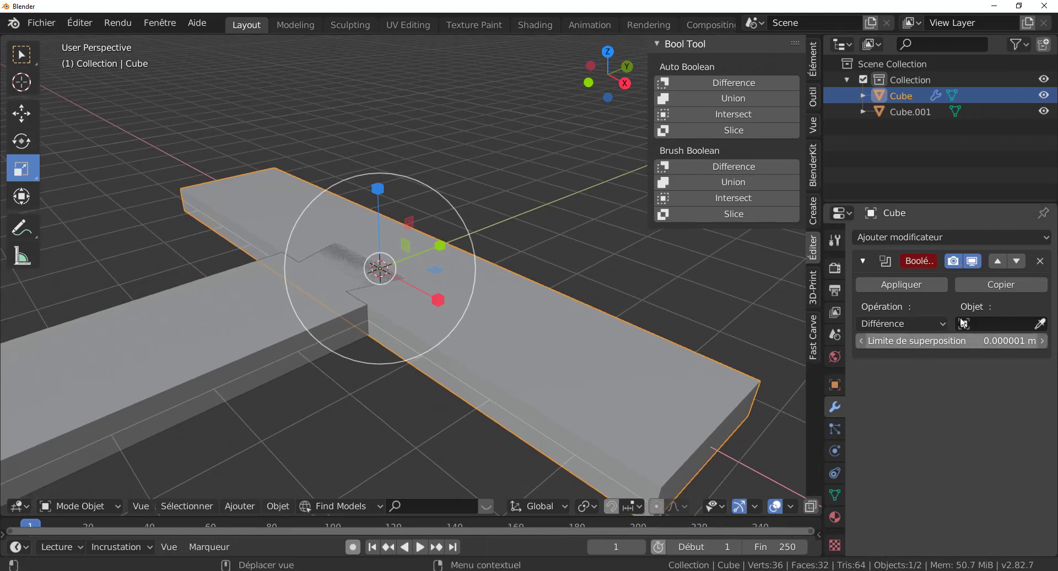
{"action": "left_click", "coordinate": [1041, 324]}
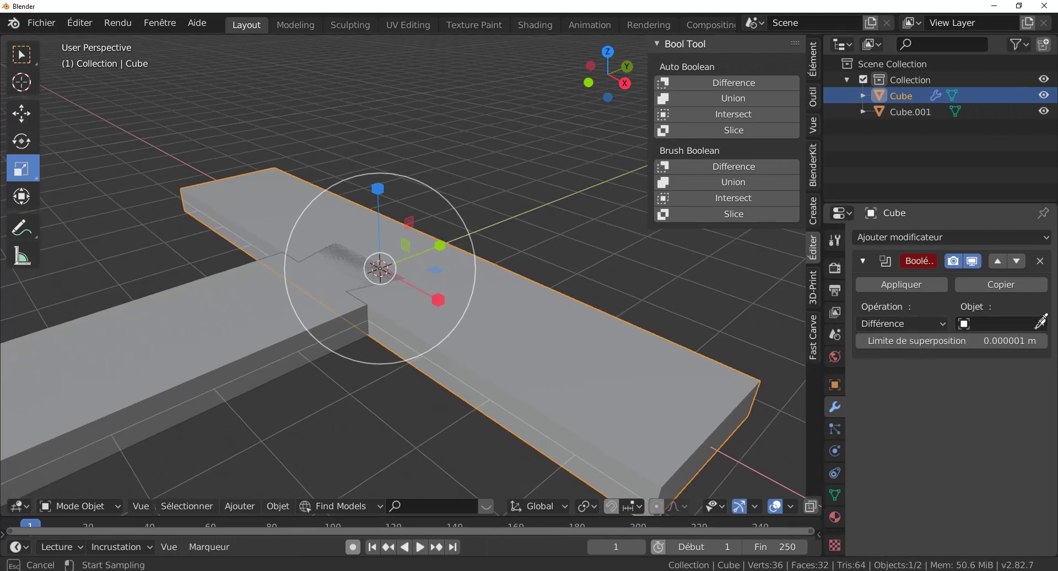
{"action": "left_click", "coordinate": [207, 321]}
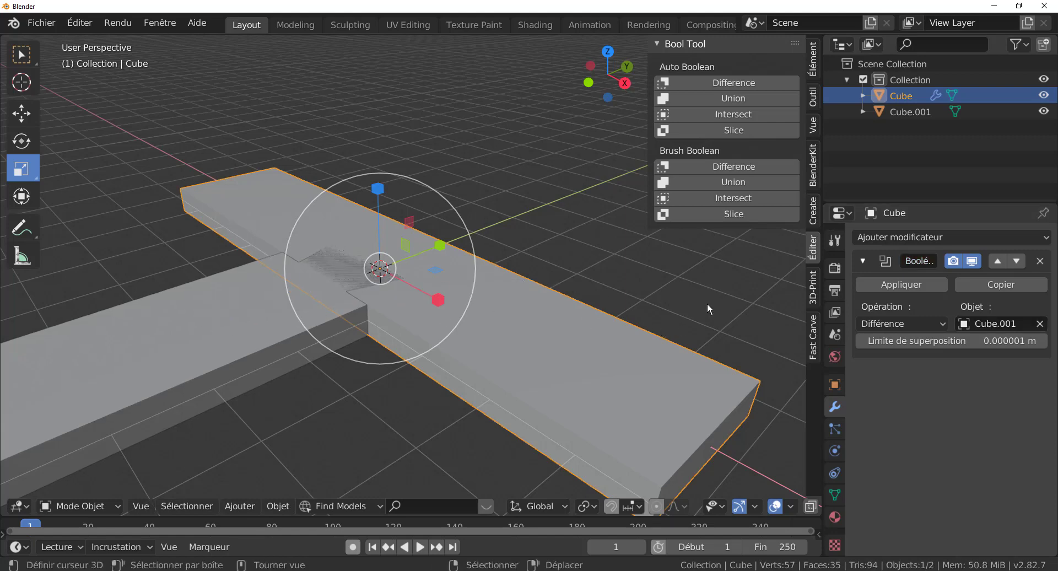
{"action": "left_click", "coordinate": [901, 285]}
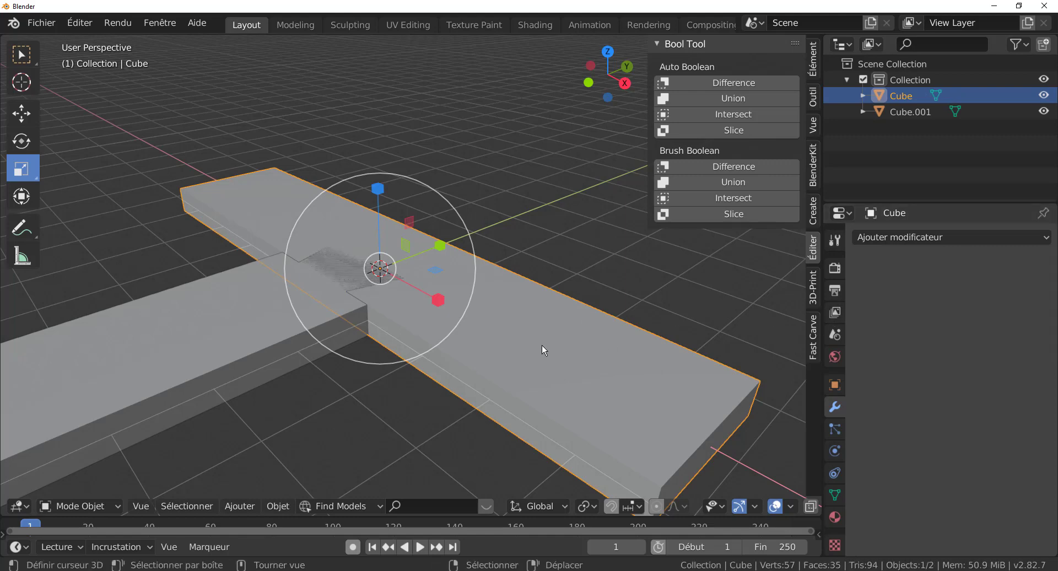
- Isolate the crossing board and examine its cut mesh around the socket in Edit Mode
{"action": "key", "text": "g"}
{"action": "key", "text": "Escape"}
{"action": "middle_click_drag", "start_coordinate": [535, 255], "coordinate": [538, 322]}
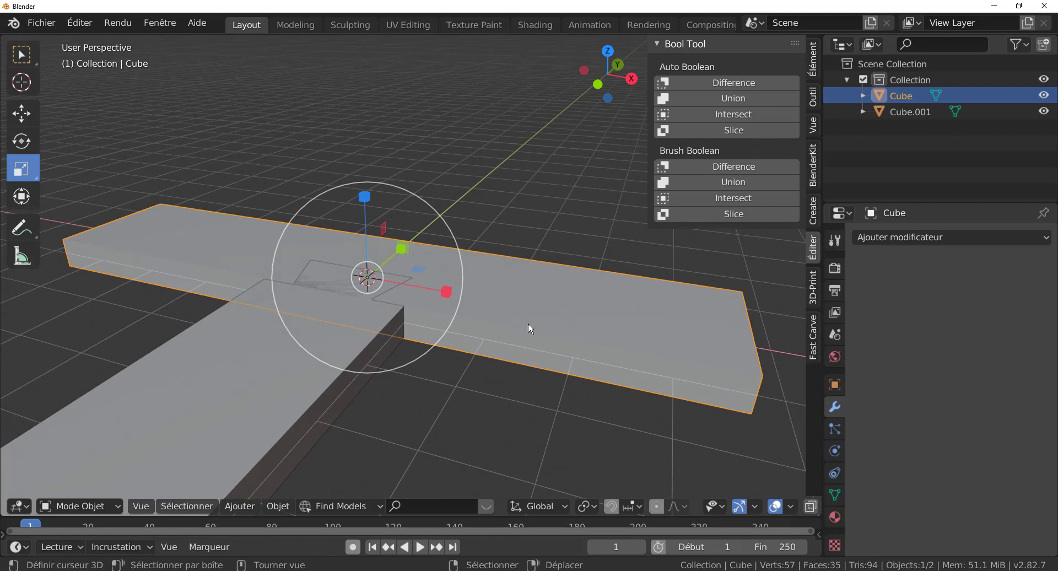
{"action": "key", "text": "KP_Divide"}
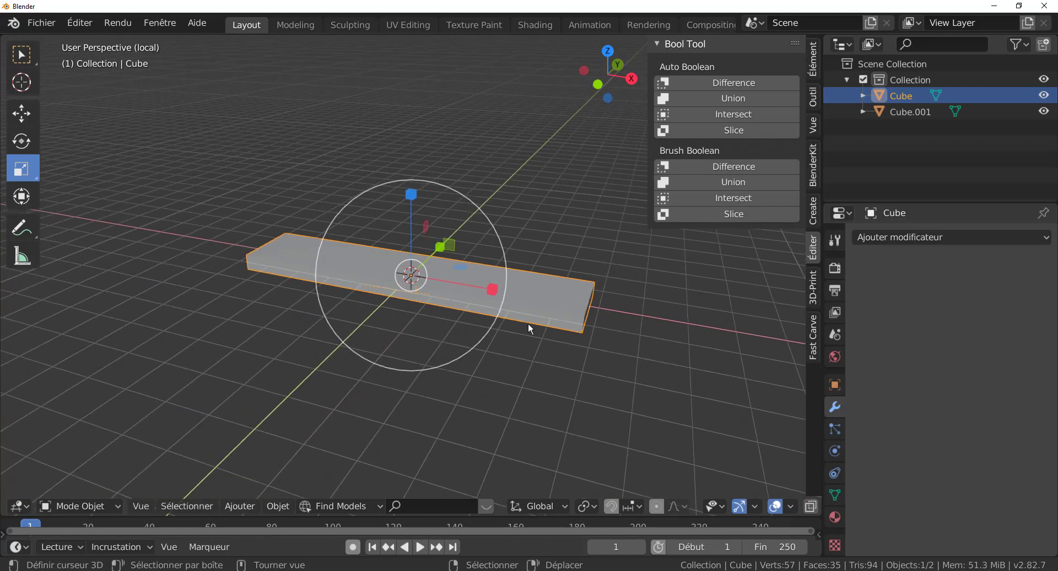
{"action": "key", "text": "Tab"}
{"action": "scroll", "coordinate": [528, 323], "scroll_direction": "up", "scroll_amount": 2}
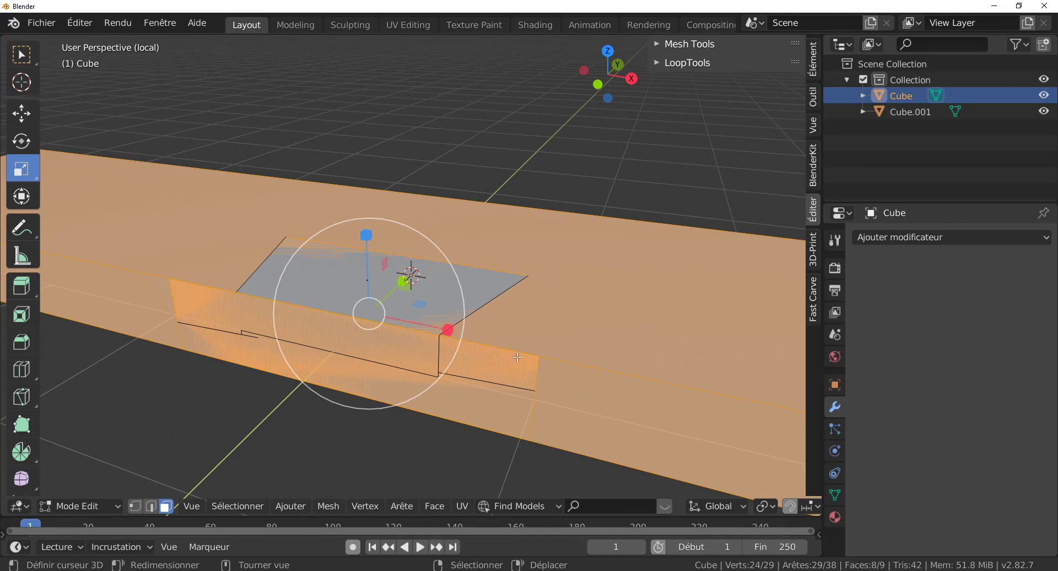
{"action": "scroll", "coordinate": [518, 357], "scroll_direction": "down", "scroll_amount": 3}
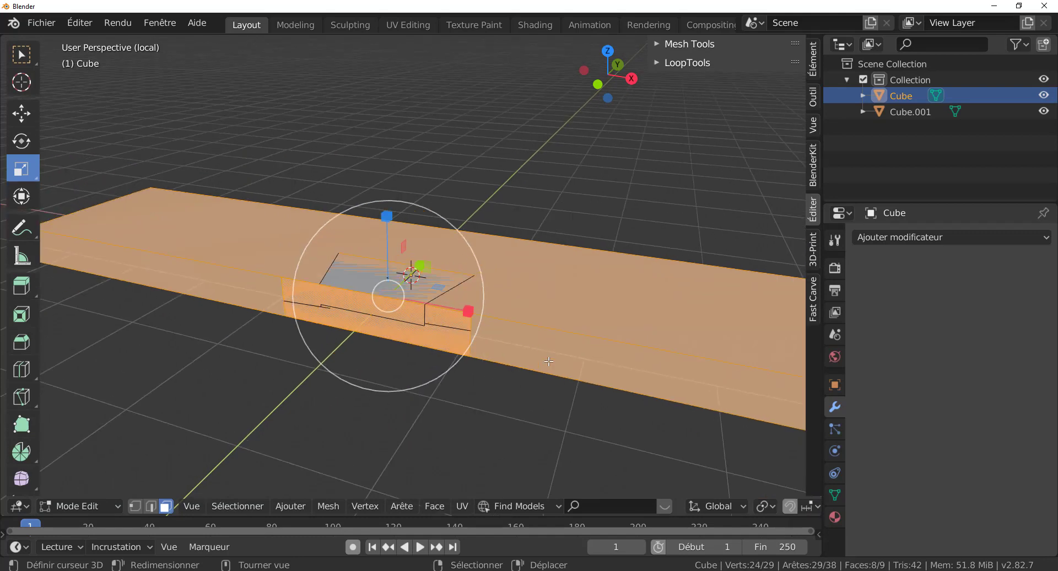
- Undo the isolation and the Boolean cut on the crossing board, back to the dovetailed board being selected
{"action": "key", "text": "ctrl+z"}
{"action": "key", "text": "ctrl+z"}
{"action": "key", "text": "ctrl+z"}
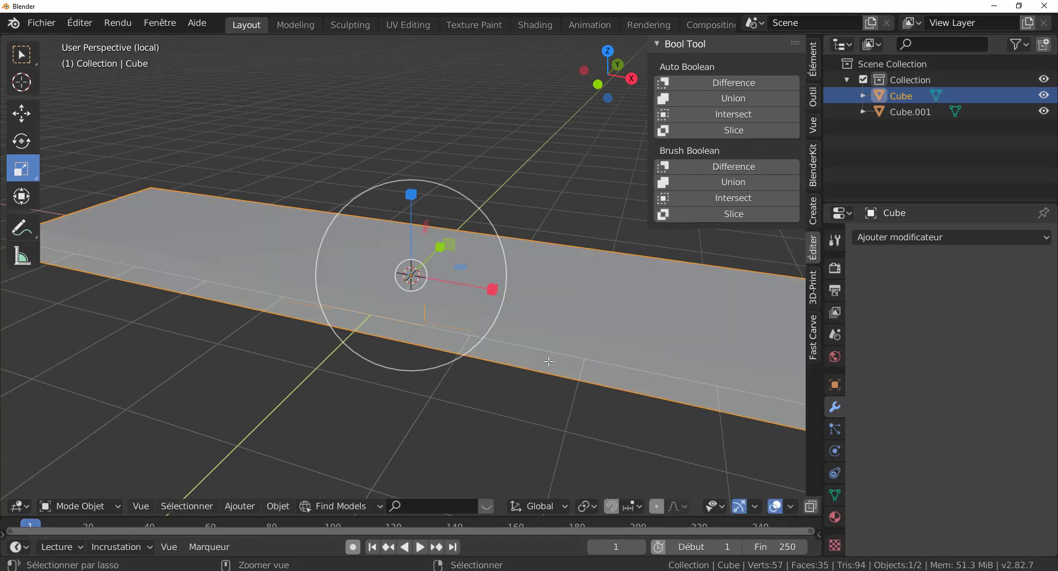
{"action": "left_click", "coordinate": [1039, 261]}
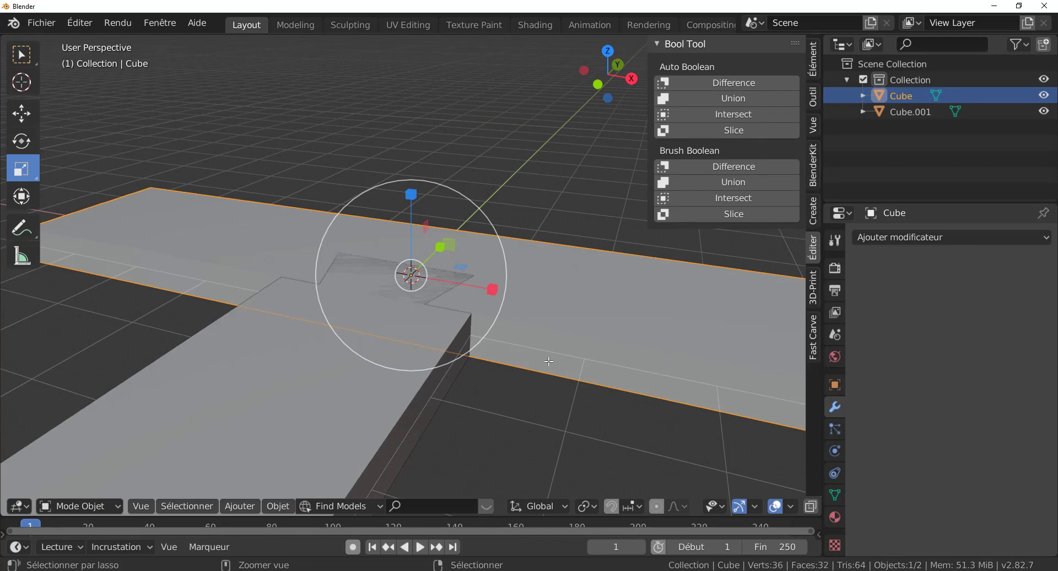
{"action": "right_click_drag", "start_coordinate": [354, 377], "coordinate": [257, 199]}
{"action": "key", "text": "ctrl+z"}
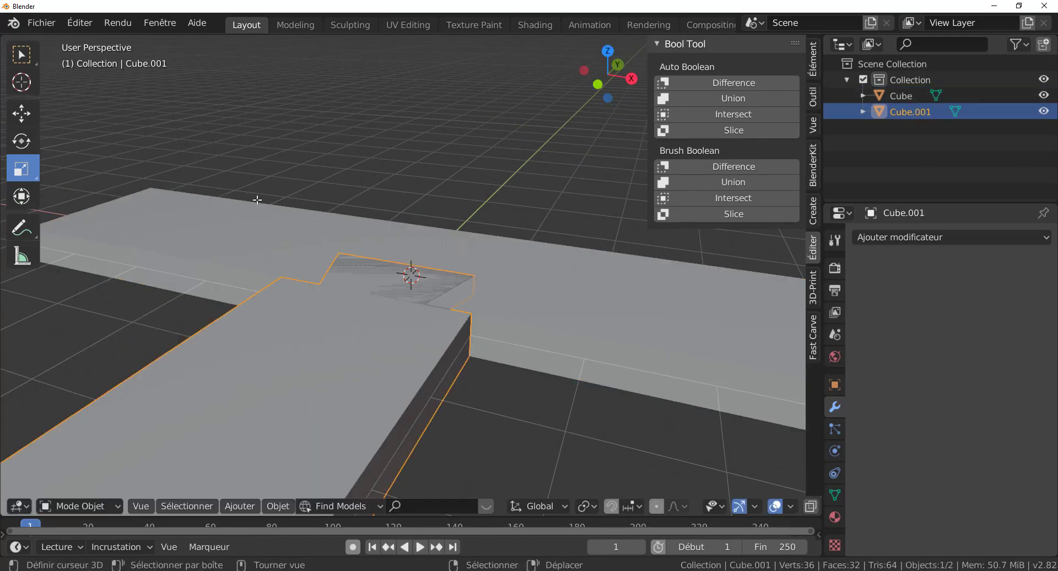
- Examine the overlapping top surfaces where the dovetail meets the crossing board from several angles and distances
{"action": "right_click_drag", "start_coordinate": [586, 281], "coordinate": [579, 92]}
{"action": "key", "text": "ctrl+z"}
{"action": "middle_click_drag", "start_coordinate": [589, 305], "coordinate": [455, 314]}
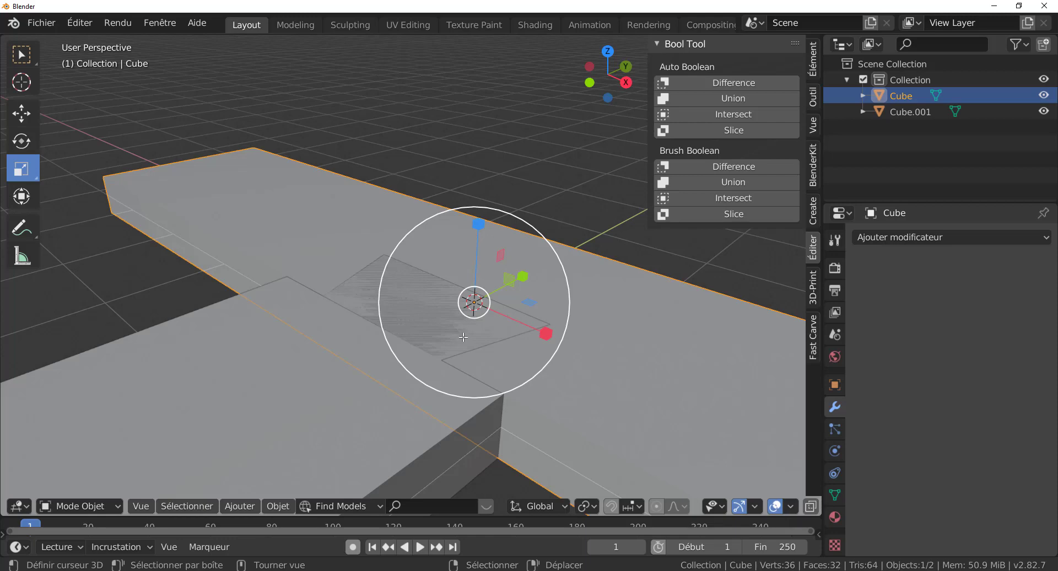
{"action": "scroll", "coordinate": [455, 353], "scroll_direction": "up", "scroll_amount": 1}
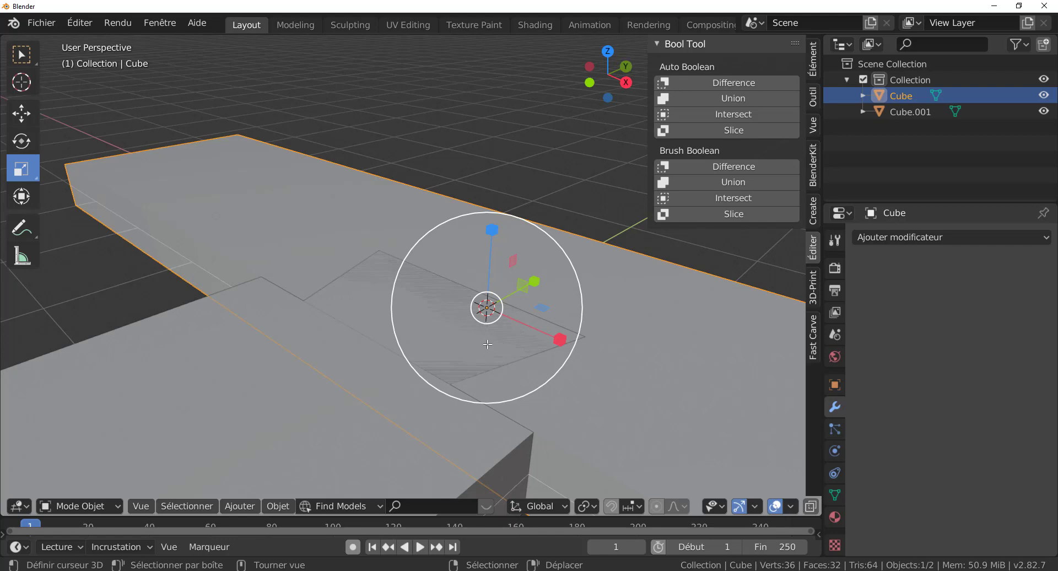
{"action": "scroll", "coordinate": [488, 344], "scroll_direction": "up", "scroll_amount": 1}
{"action": "scroll", "coordinate": [487, 343], "scroll_direction": "down", "scroll_amount": 1}
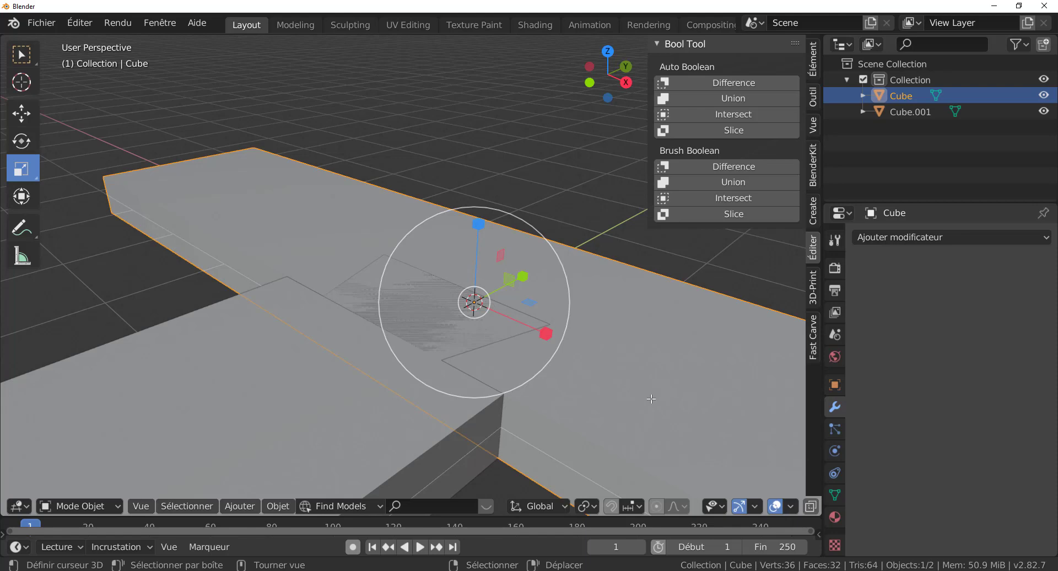
{"action": "scroll", "coordinate": [651, 398], "scroll_direction": "down", "scroll_amount": 1}
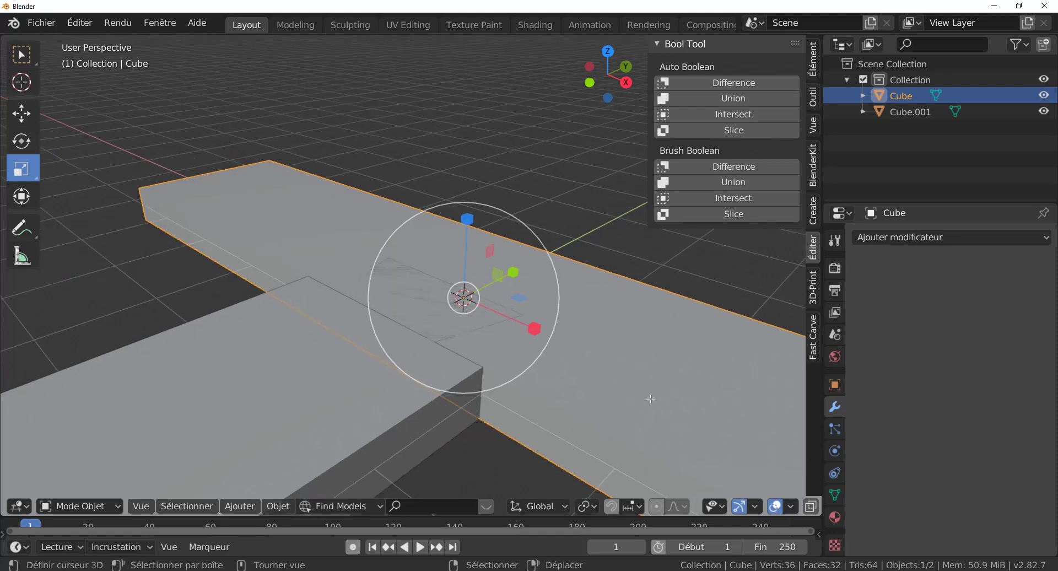
{"action": "middle_click_drag", "start_coordinate": [612, 393], "coordinate": [584, 385]}
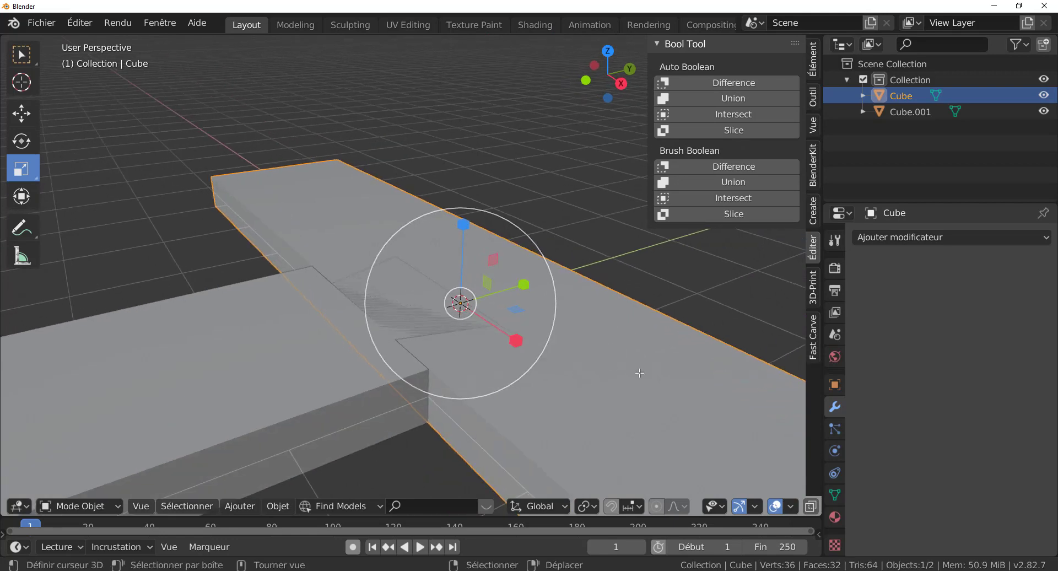
{"action": "scroll", "coordinate": [363, 357], "scroll_direction": "down", "scroll_amount": 1}
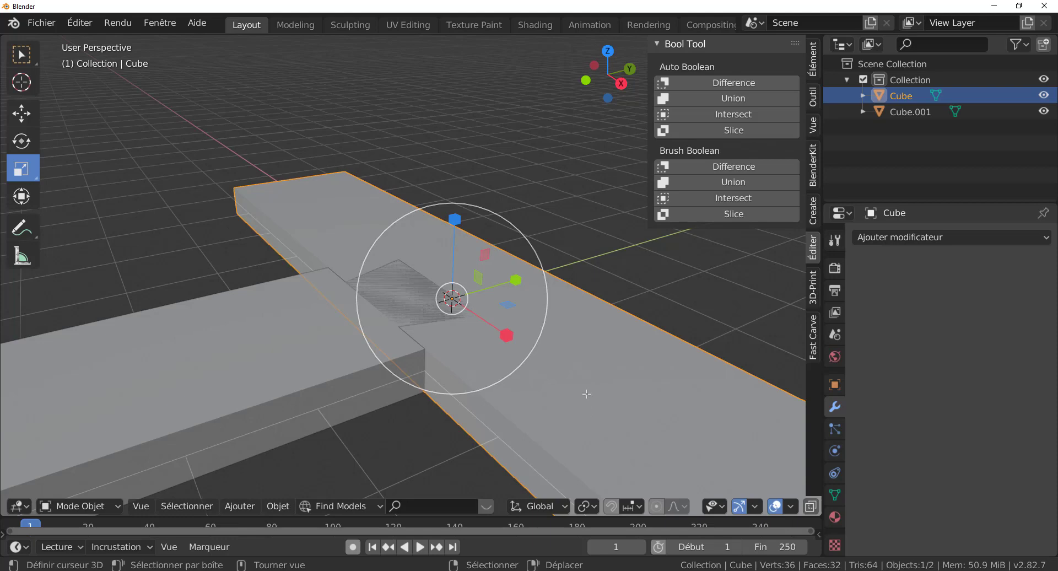
- Isolate the dovetailed board and, in Edit Mode, select the five faces that form its dovetail
{"action": "left_click", "coordinate": [305, 352]}
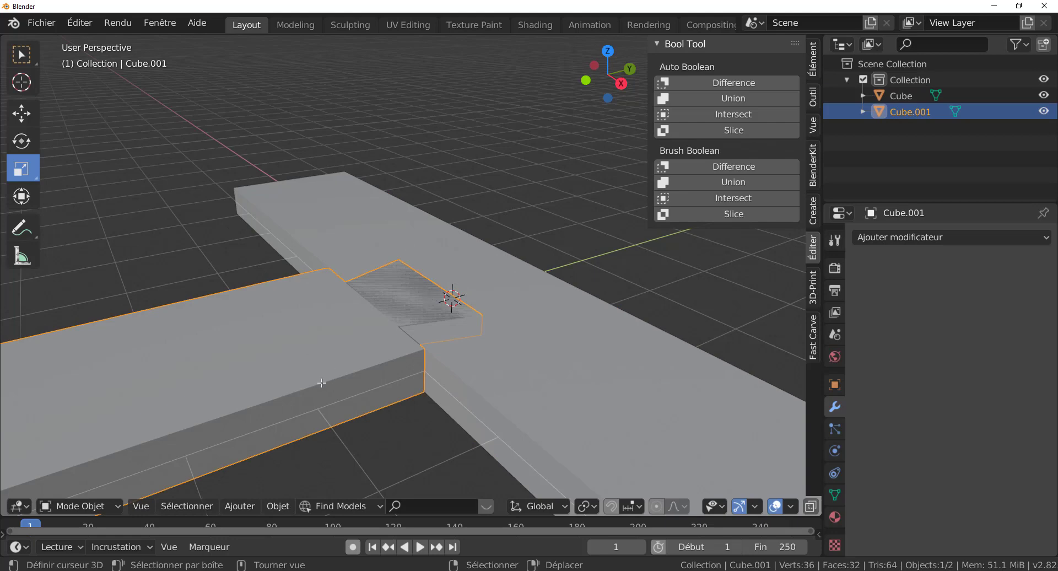
{"action": "middle_click_drag", "start_coordinate": [321, 383], "coordinate": [313, 378]}
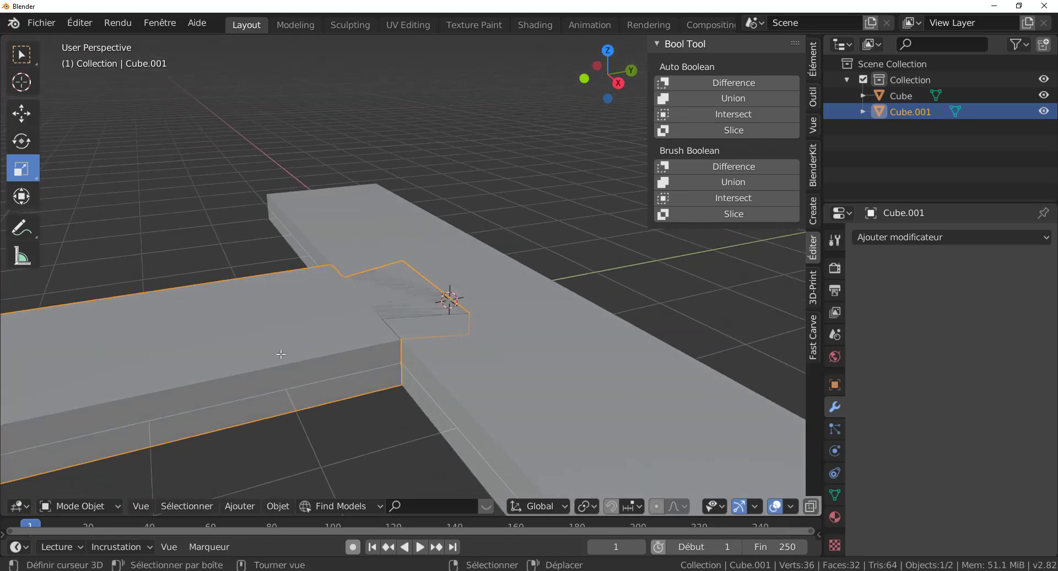
{"action": "key", "text": "KP_Divide"}
{"action": "middle_click_drag", "start_coordinate": [342, 330], "coordinate": [570, 396]}
{"action": "key", "text": "Tab"}
{"action": "key", "text": "ctrl+KP_Add"}
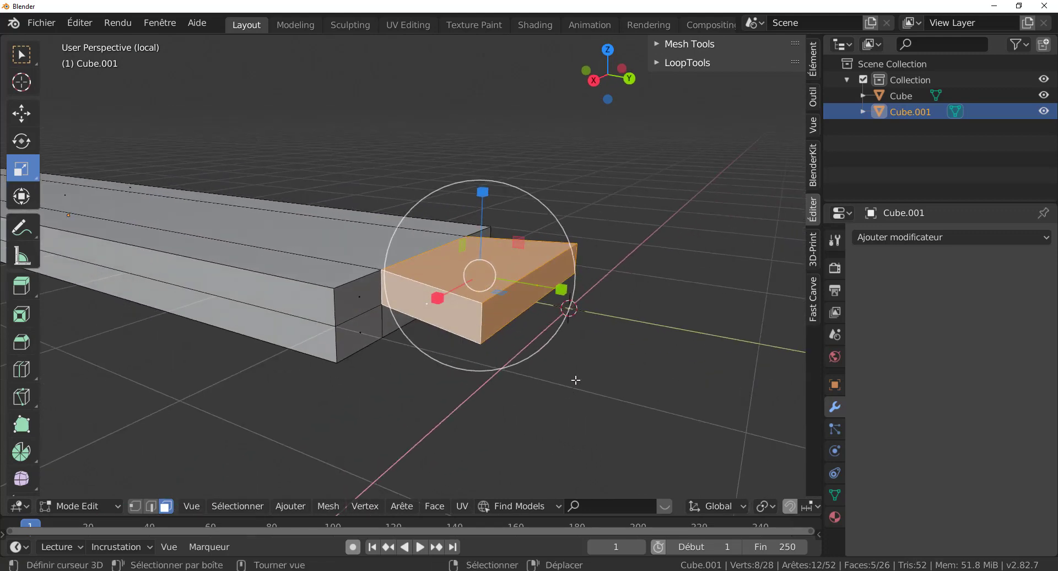
{"action": "scroll", "coordinate": [575, 379], "scroll_direction": "up", "scroll_amount": 2}
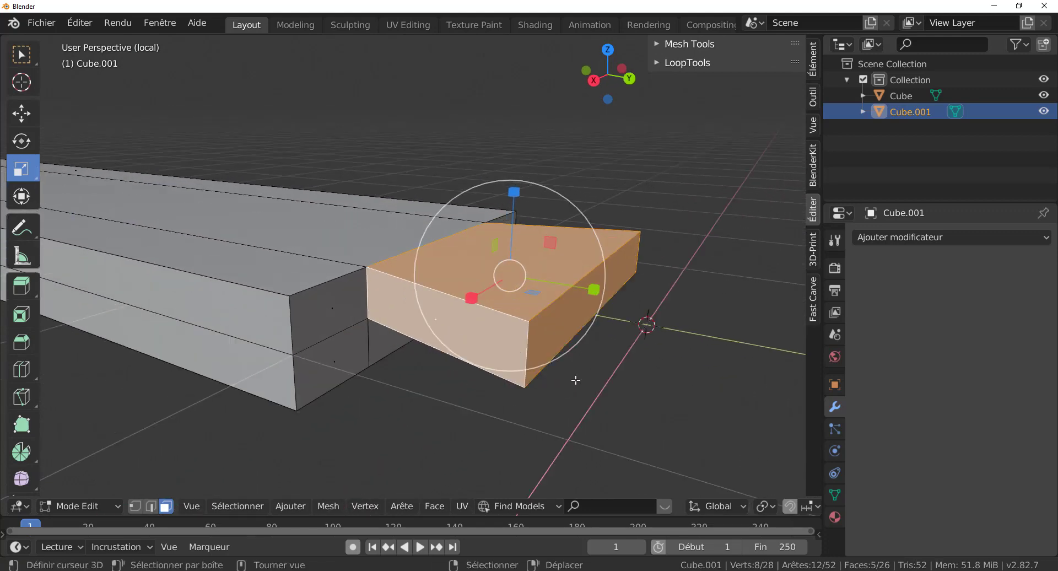
- Duplicate the selected dovetail faces in place and scale the copy up uniformly by about 1.0075
{"action": "key", "text": "shift+d"}
{"action": "right_click", "coordinate": [575, 380]}
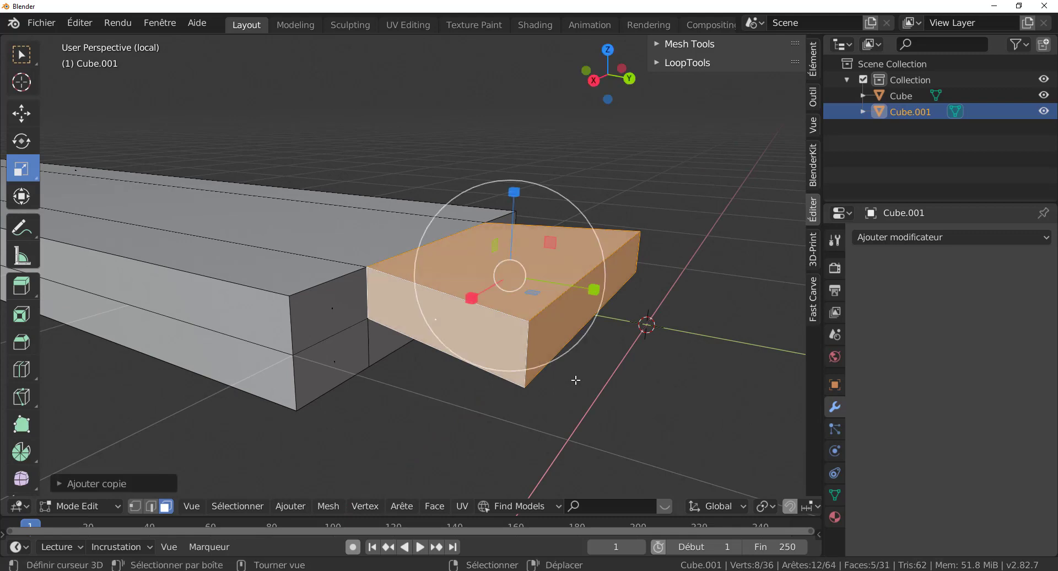
{"action": "middle_click_drag", "start_coordinate": [639, 401], "coordinate": [600, 428], "text": "shift"}
{"action": "scroll", "coordinate": [602, 428], "scroll_direction": "up", "scroll_amount": 3}
{"action": "scroll", "coordinate": [605, 429], "scroll_direction": "down", "scroll_amount": 3}
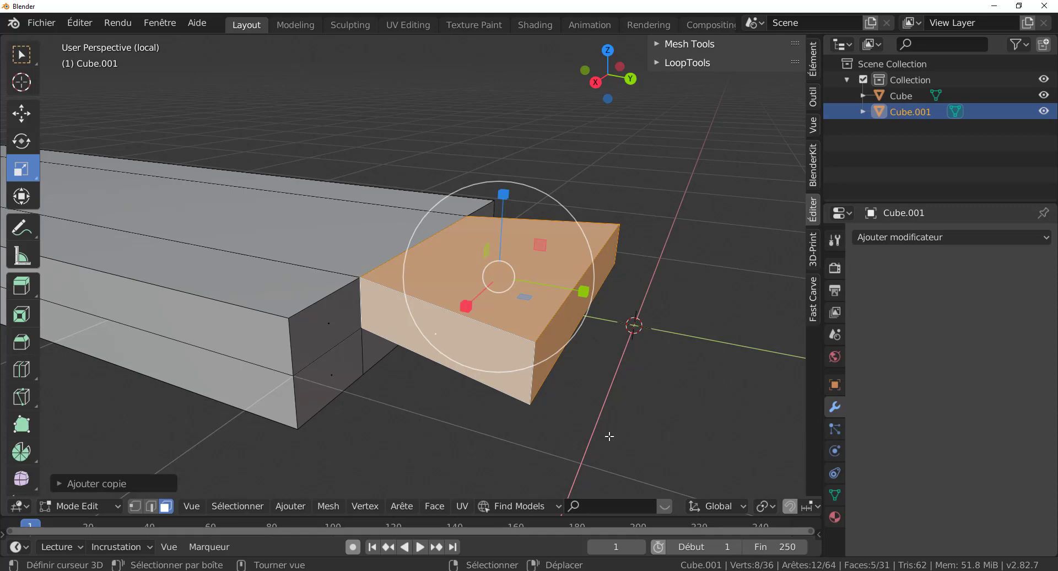
{"action": "key", "text": "s"}
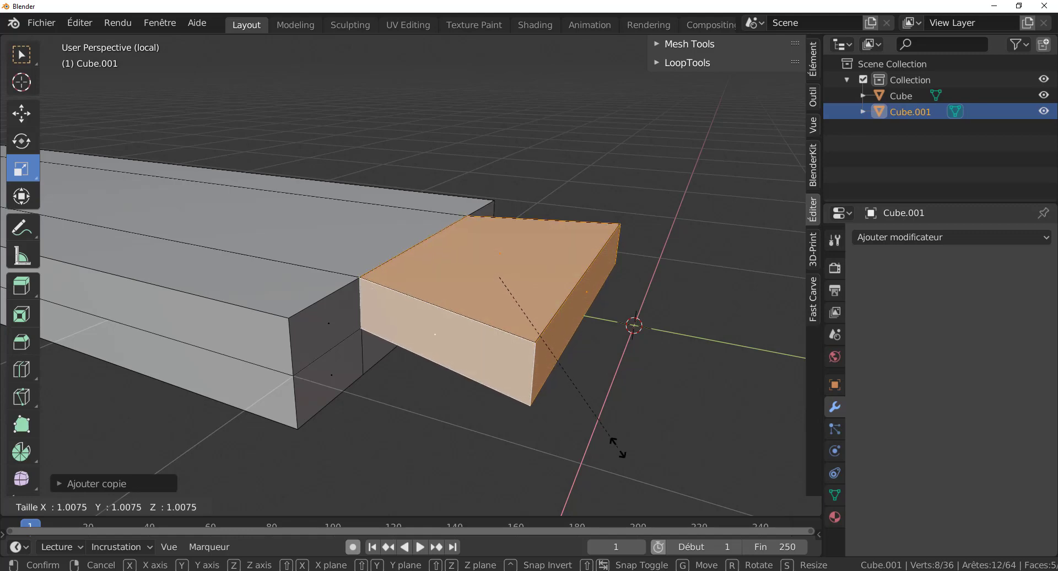
{"action": "left_click", "coordinate": [620, 451]}
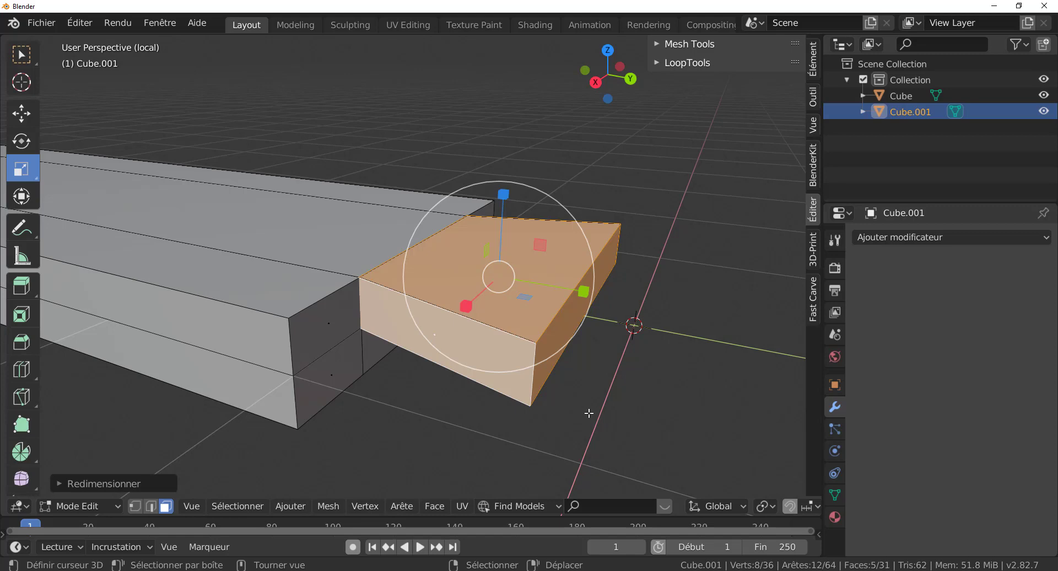
- Separate the enlarged dovetail copy into its own object and make it the only selected object in Object Mode
{"action": "key", "text": "p"}
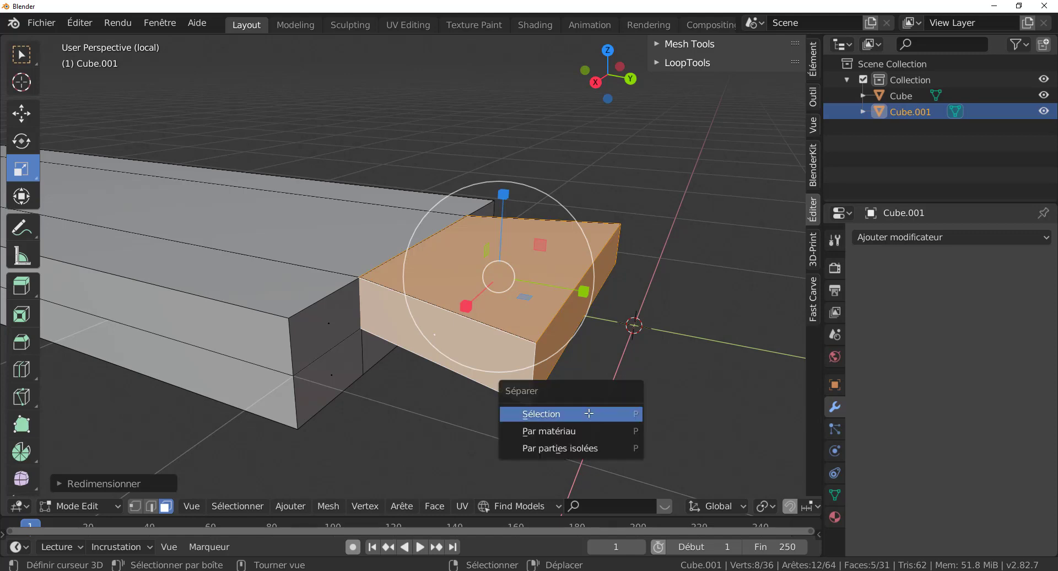
{"action": "left_click", "coordinate": [588, 413]}
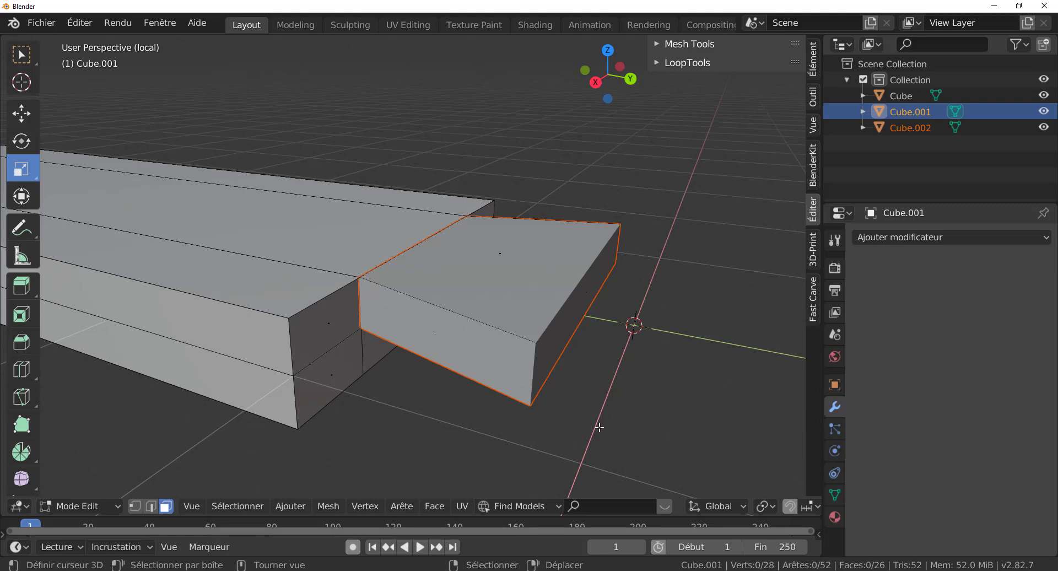
{"action": "key", "text": "Tab"}
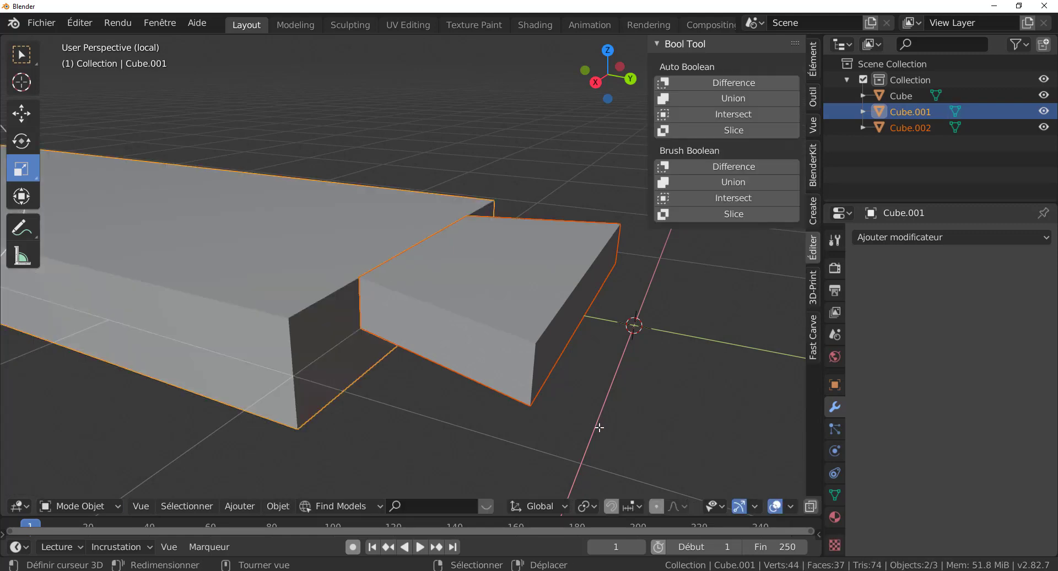
{"action": "left_click", "coordinate": [918, 128]}
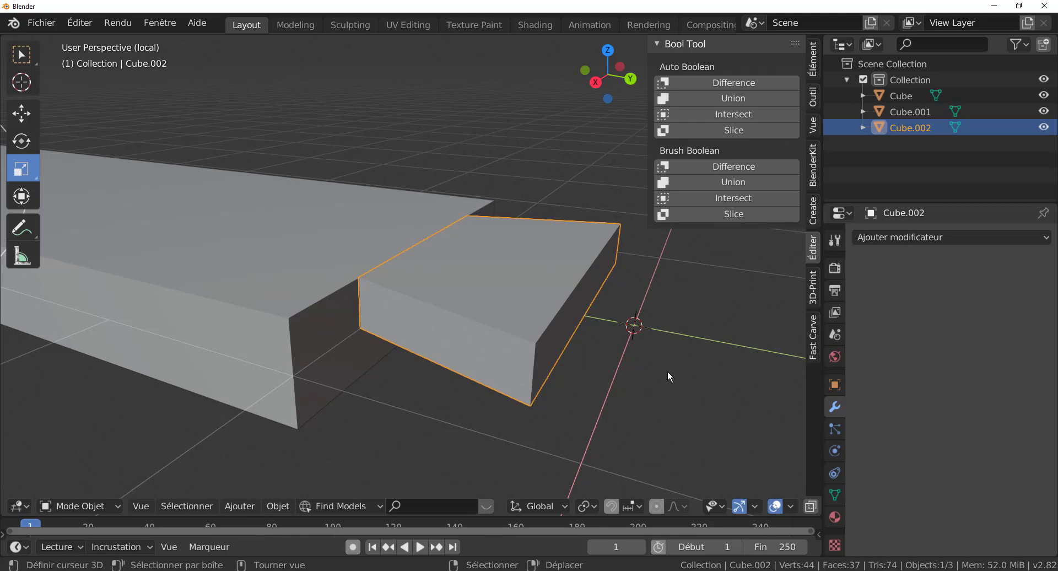
- Isolate the separated dovetail copy and close its open back with a face between the upper and lower edges
{"action": "key", "text": "KP_Divide"}
{"action": "key", "text": "KP_Divide"}
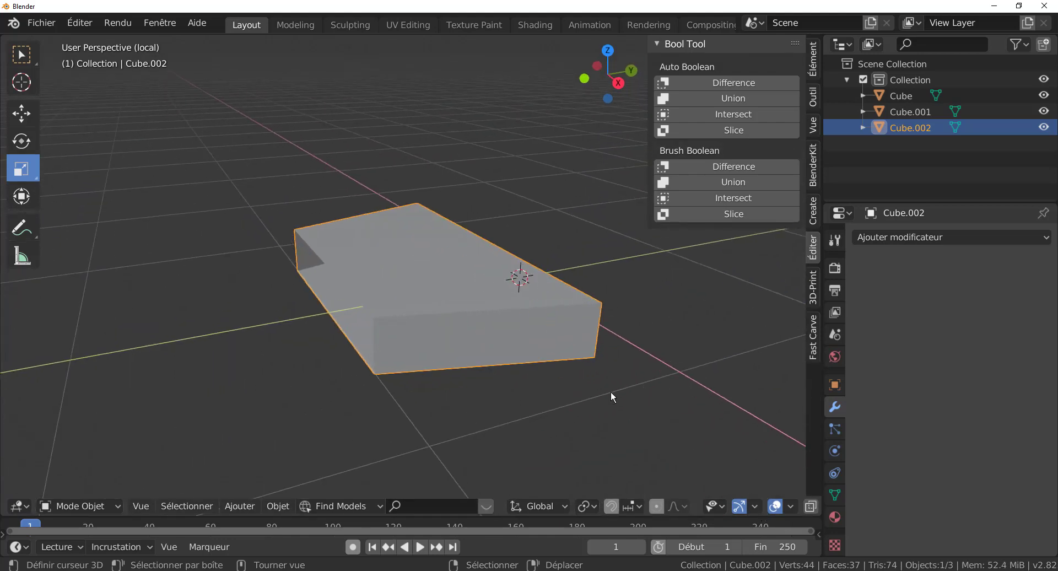
{"action": "key", "text": "Tab"}
{"action": "middle_click_drag", "start_coordinate": [533, 401], "coordinate": [573, 392]}
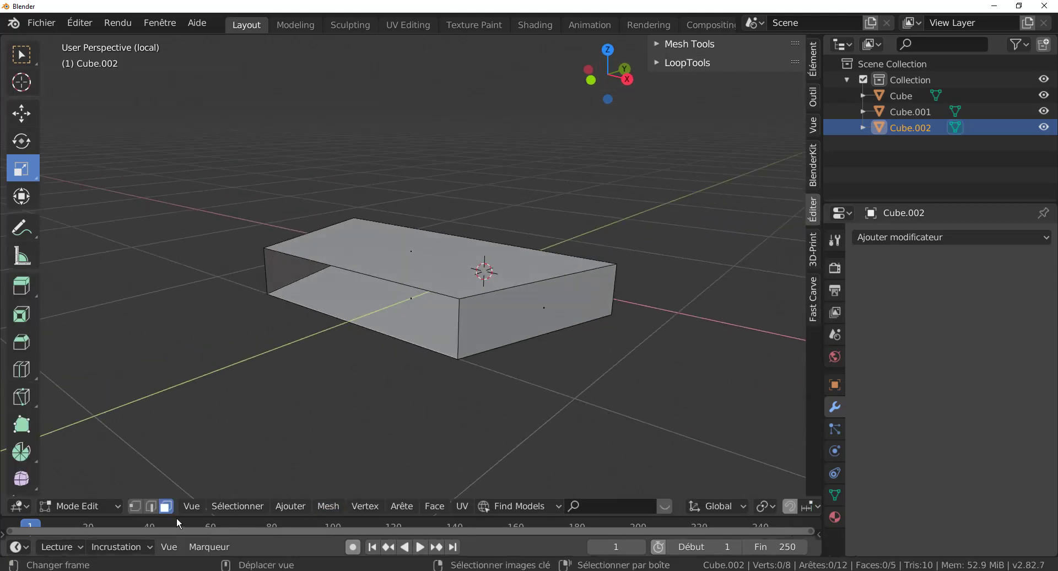
{"action": "left_click", "coordinate": [151, 506]}
{"action": "left_click", "coordinate": [360, 272]}
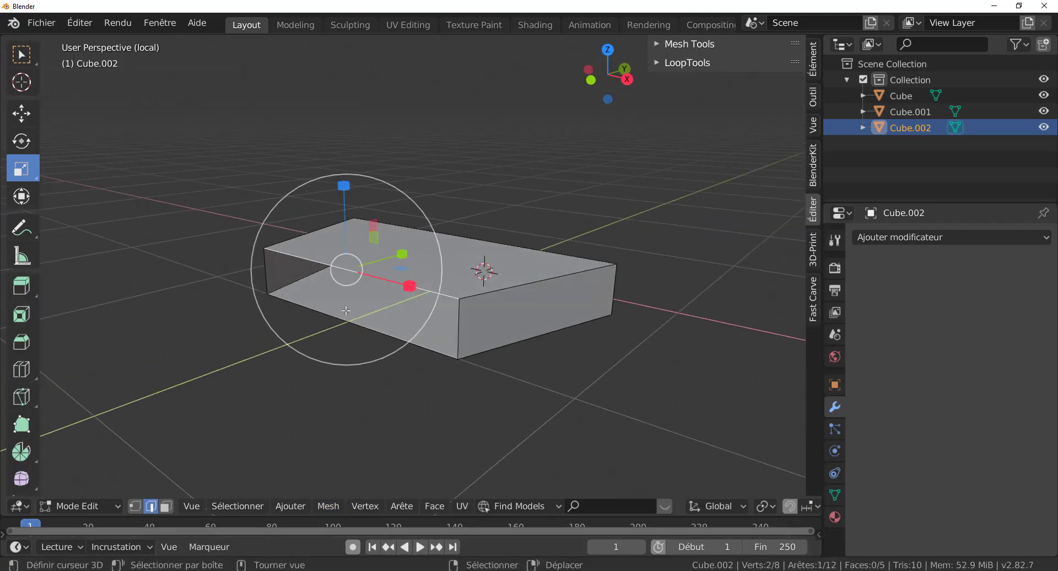
{"action": "left_click", "coordinate": [348, 325], "text": "shift"}
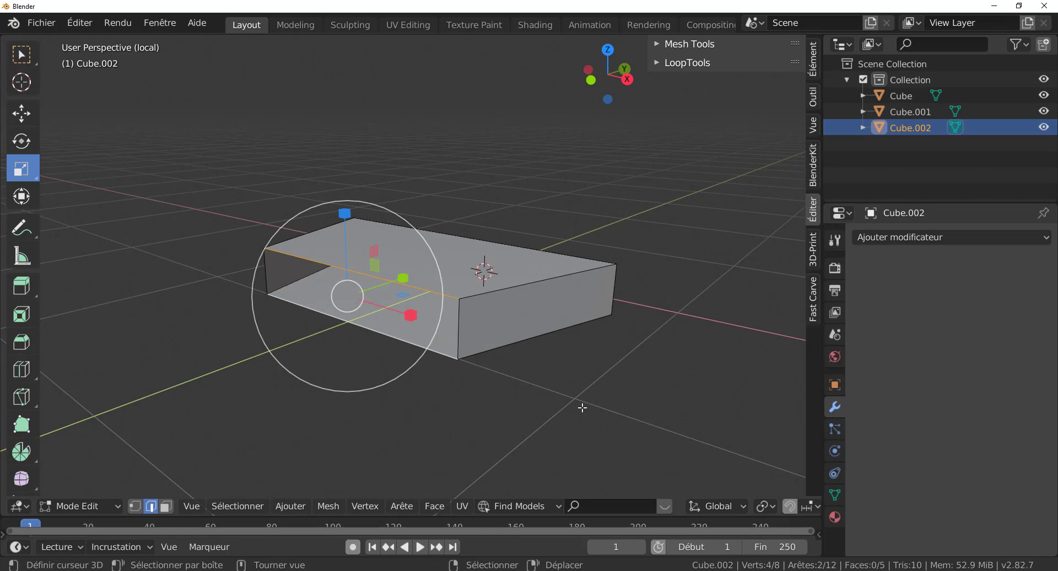
{"action": "key", "text": "f"}
{"action": "middle_click_drag", "start_coordinate": [583, 407], "coordinate": [403, 419]}
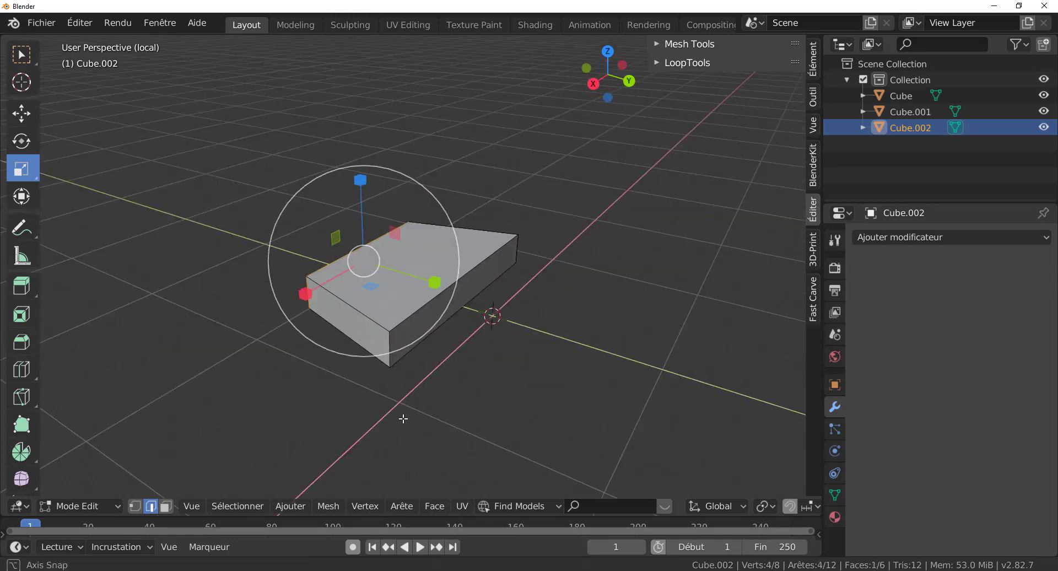
{"action": "scroll", "coordinate": [399, 405], "scroll_direction": "up", "scroll_amount": 2}
{"action": "key", "text": "Tab"}
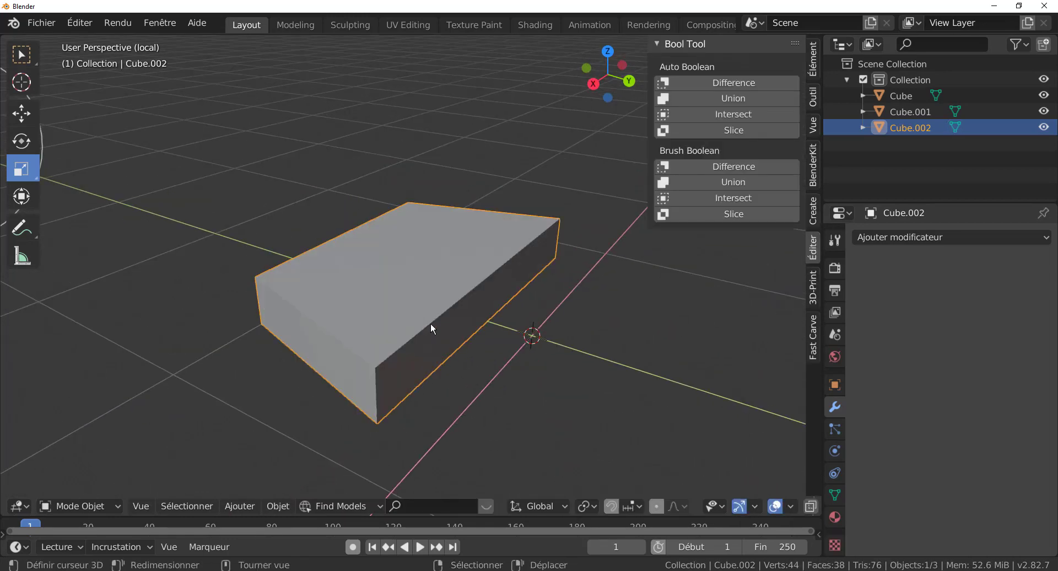
- Bring back the boards and cut the enlarged dovetail copy out of the crossing board with Bool Tool's Auto Boolean Difference
{"action": "key", "text": "KP_Divide"}
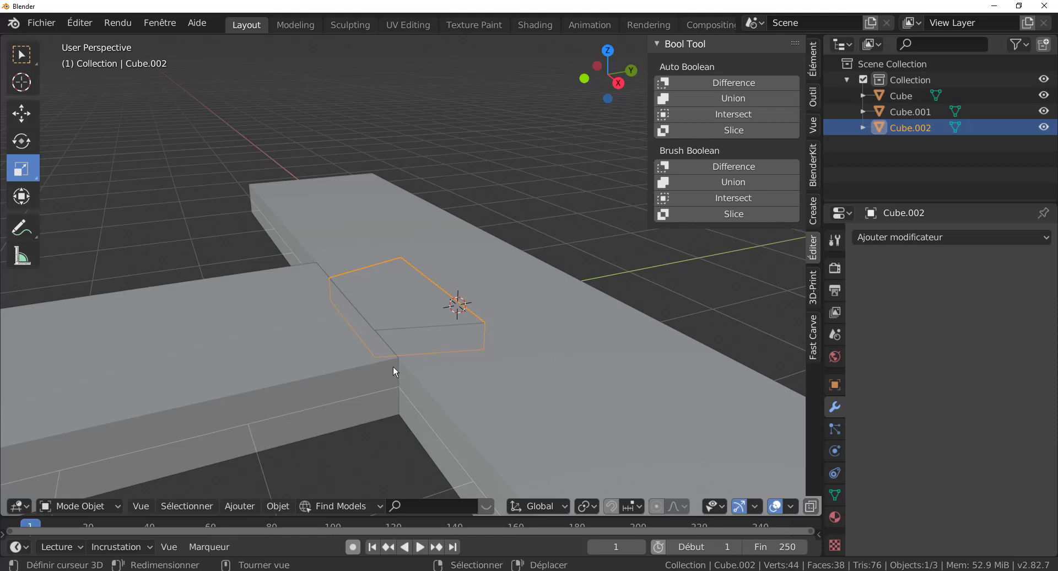
{"action": "middle_click_drag", "start_coordinate": [426, 464], "coordinate": [454, 409]}
{"action": "scroll", "coordinate": [456, 409], "scroll_direction": "up", "scroll_amount": 2}
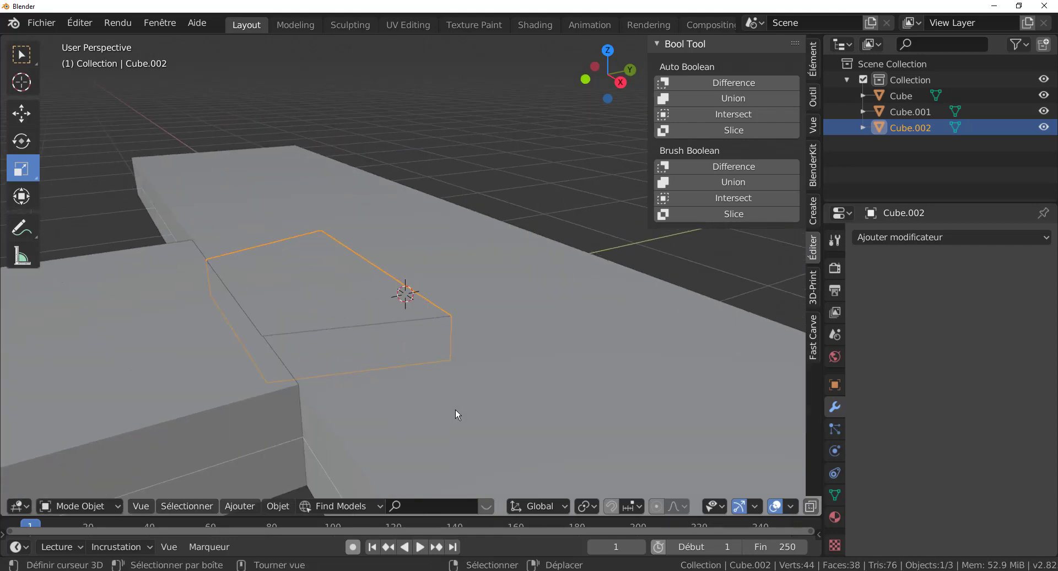
{"action": "scroll", "coordinate": [473, 327], "scroll_direction": "down", "scroll_amount": 2}
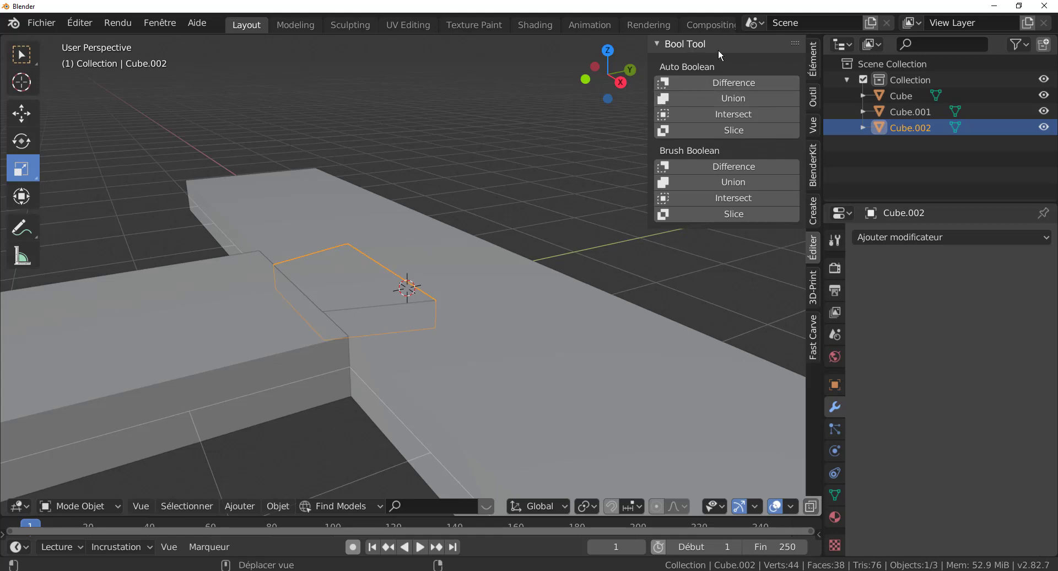
{"action": "left_click", "coordinate": [917, 238]}
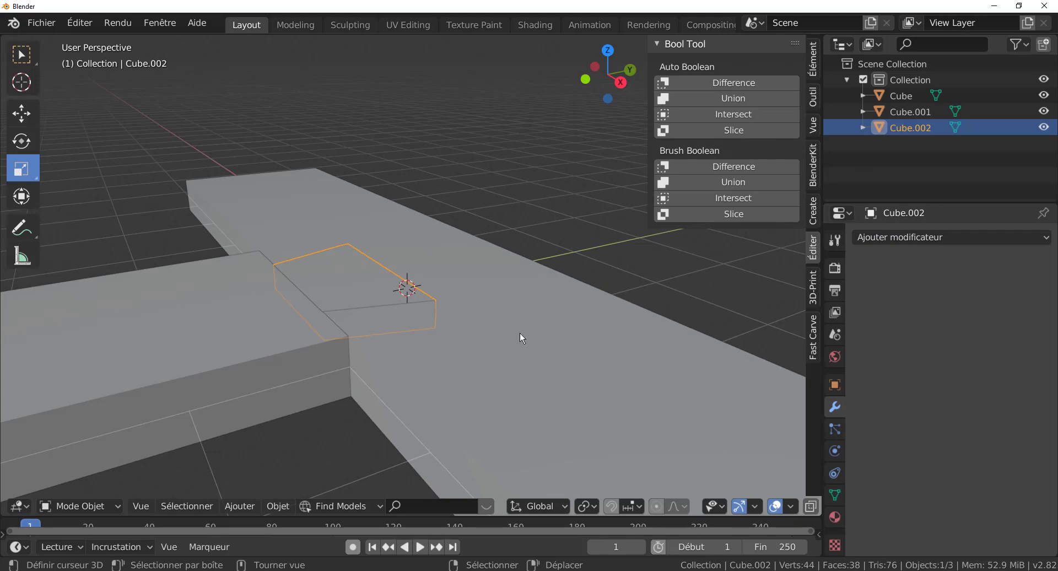
{"action": "left_click", "coordinate": [568, 323], "text": "shift"}
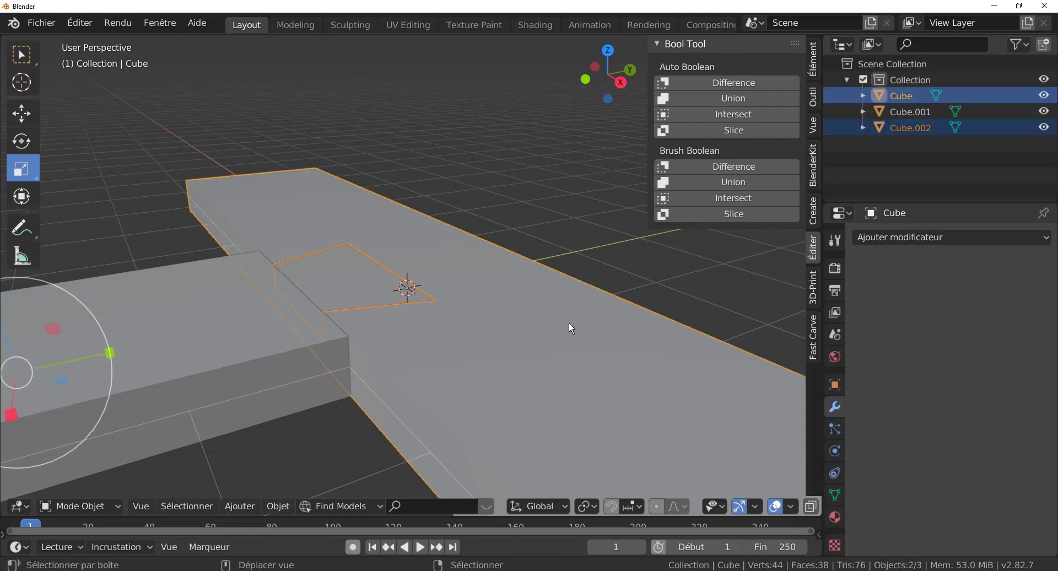
{"action": "left_click", "coordinate": [729, 81]}
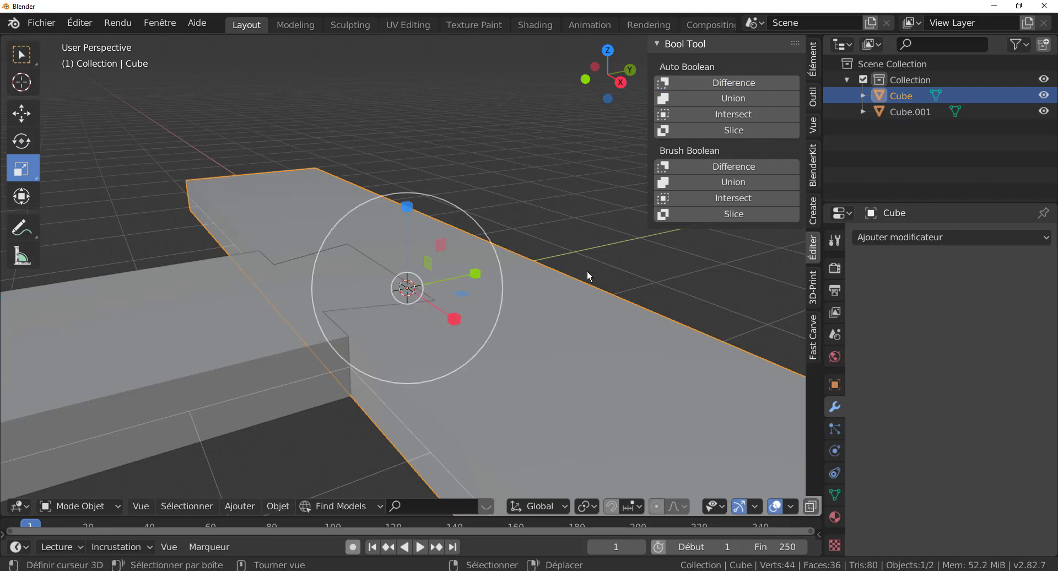
- Check the socket by test-moving the crossing board without keeping the move, and isolate that board in Edit Mode
{"action": "key", "text": "g"}
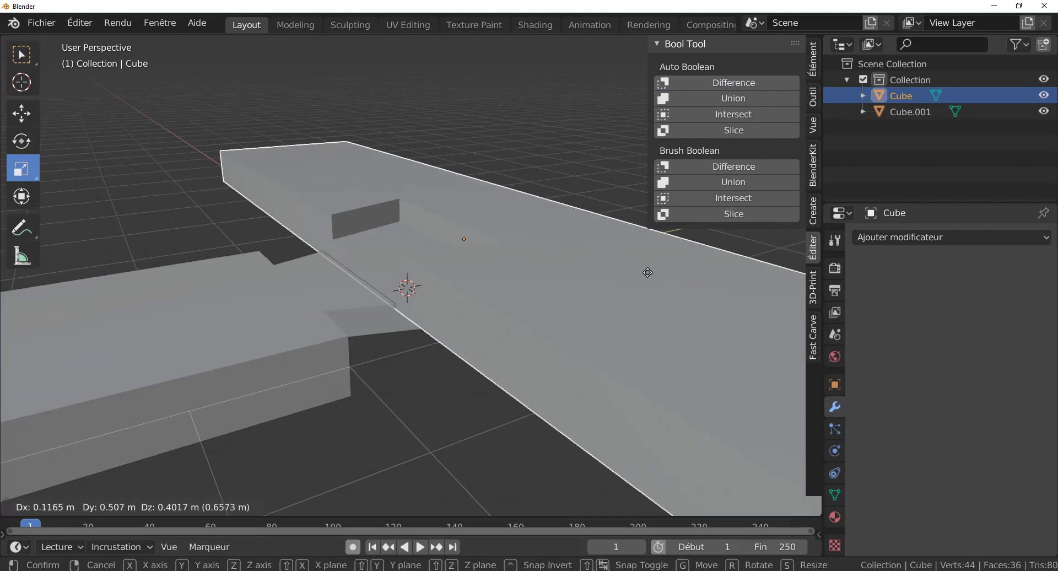
{"action": "left_click", "coordinate": [421, 367]}
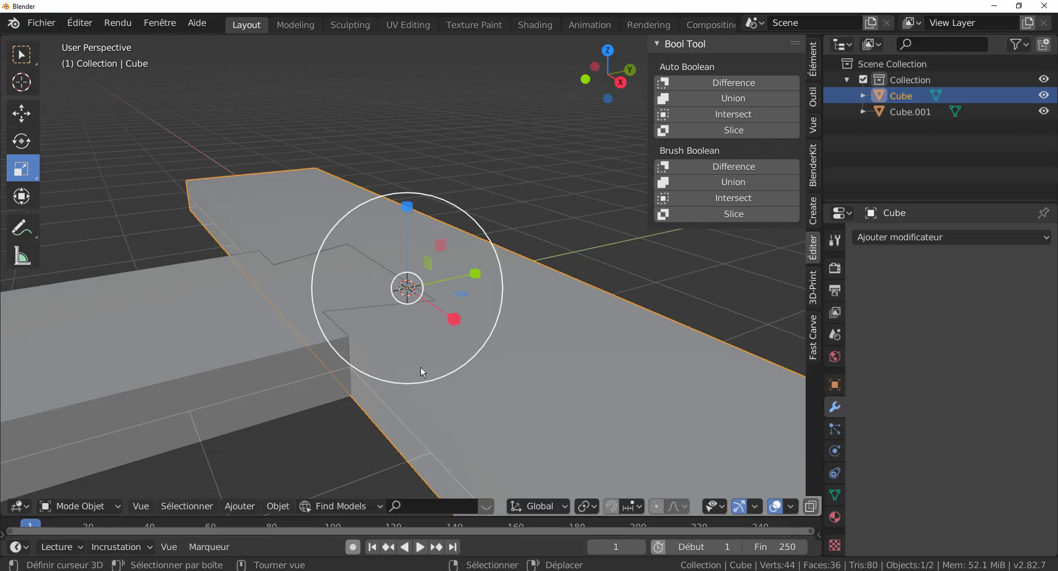
{"action": "key", "text": "Tab"}
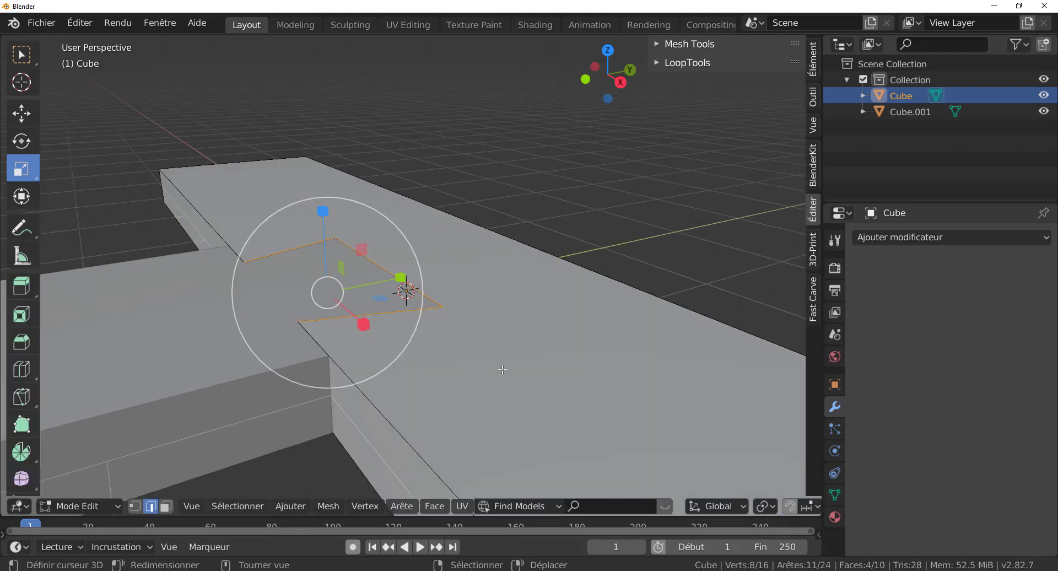
{"action": "middle_click_drag", "start_coordinate": [519, 369], "coordinate": [545, 374]}
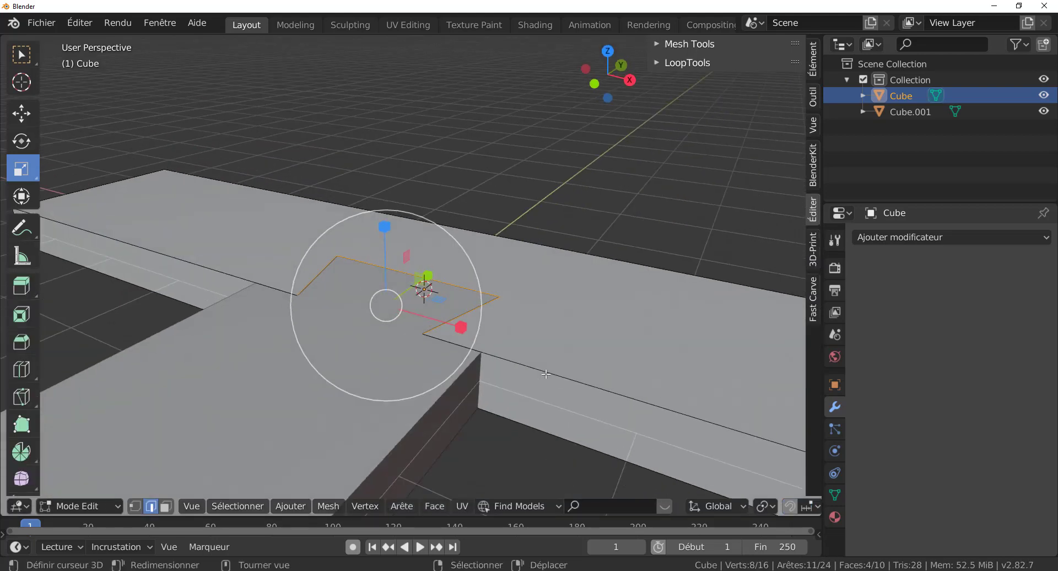
{"action": "key", "text": "KP_Divide"}
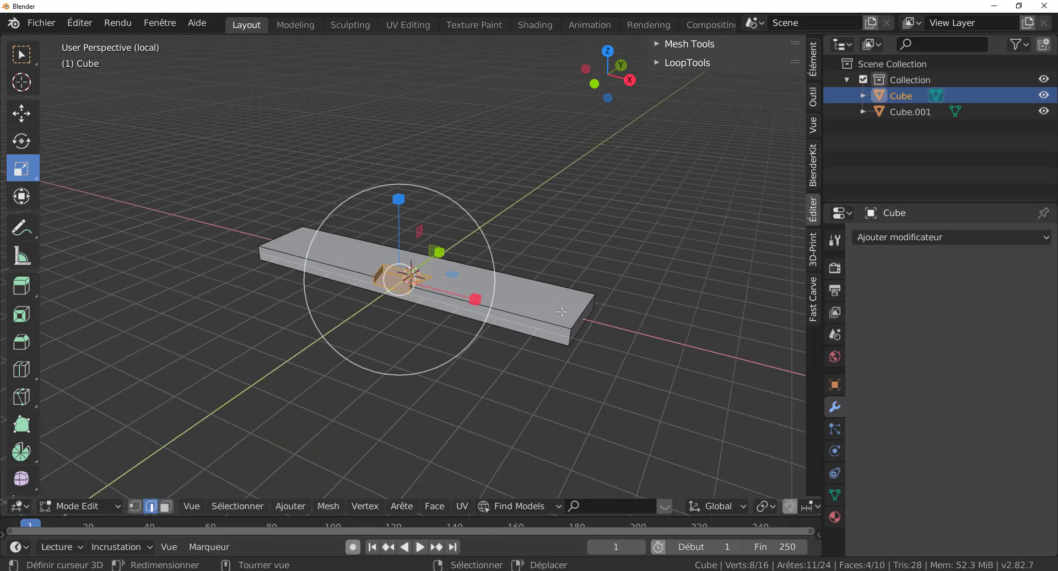
- Examine the dovetail socket cut into the isolated crossing board from close up and from several angles
{"action": "middle_click_drag", "start_coordinate": [555, 310], "coordinate": [402, 331]}
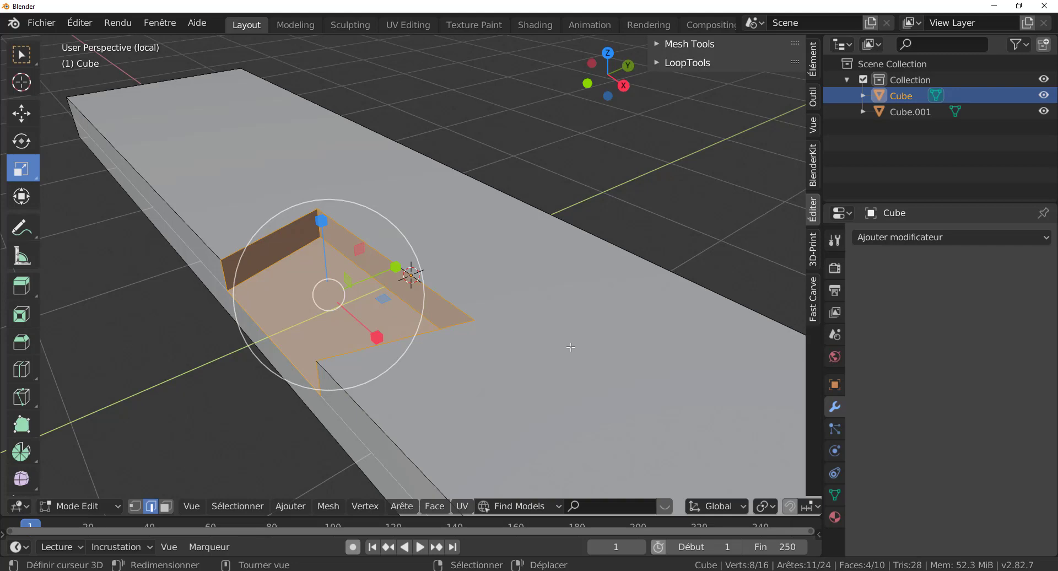
{"action": "mouse_move", "coordinate": [571, 347]}
{"action": "middle_mouse_down"}
{"action": "mouse_move", "coordinate": [530, 354]}
{"action": "mouse_move", "coordinate": [570, 360]}
{"action": "middle_mouse_up"}
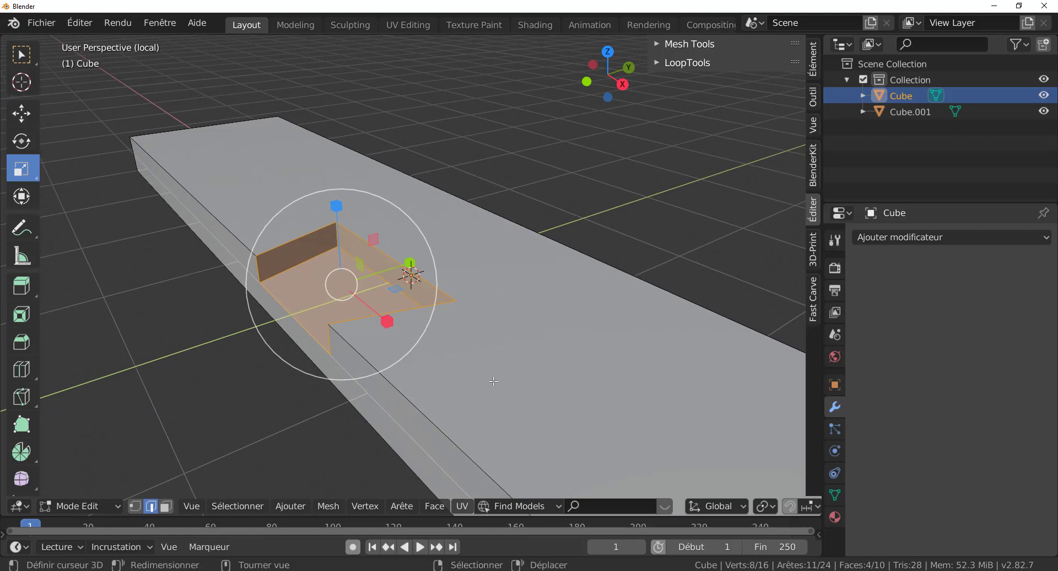
{"action": "scroll", "coordinate": [518, 371], "scroll_direction": "up", "scroll_amount": 1}
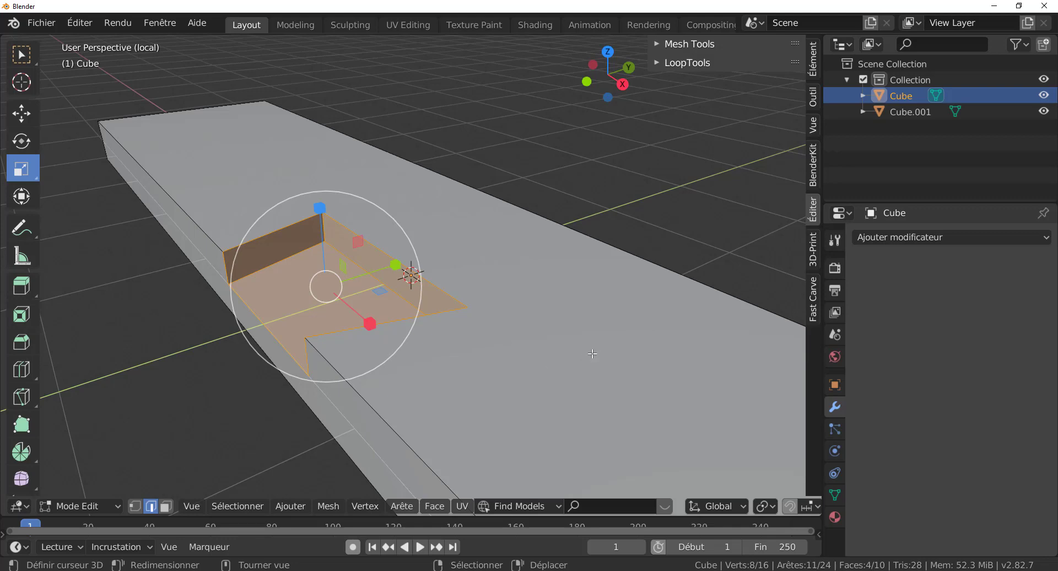
{"action": "middle_click_drag", "start_coordinate": [572, 368], "coordinate": [652, 351], "text": "shift"}
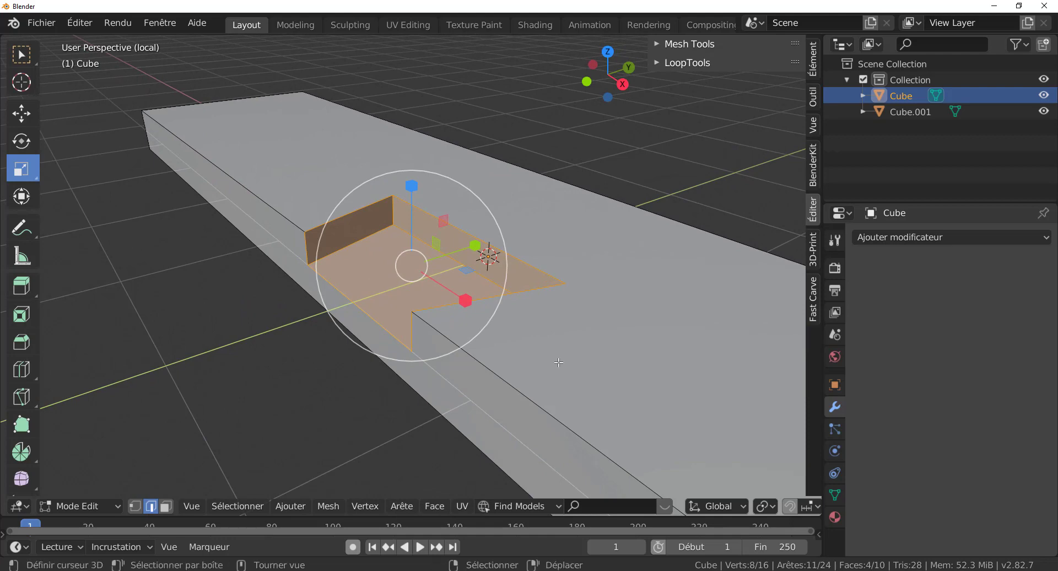
{"action": "scroll", "coordinate": [558, 362], "scroll_direction": "up", "scroll_amount": 3}
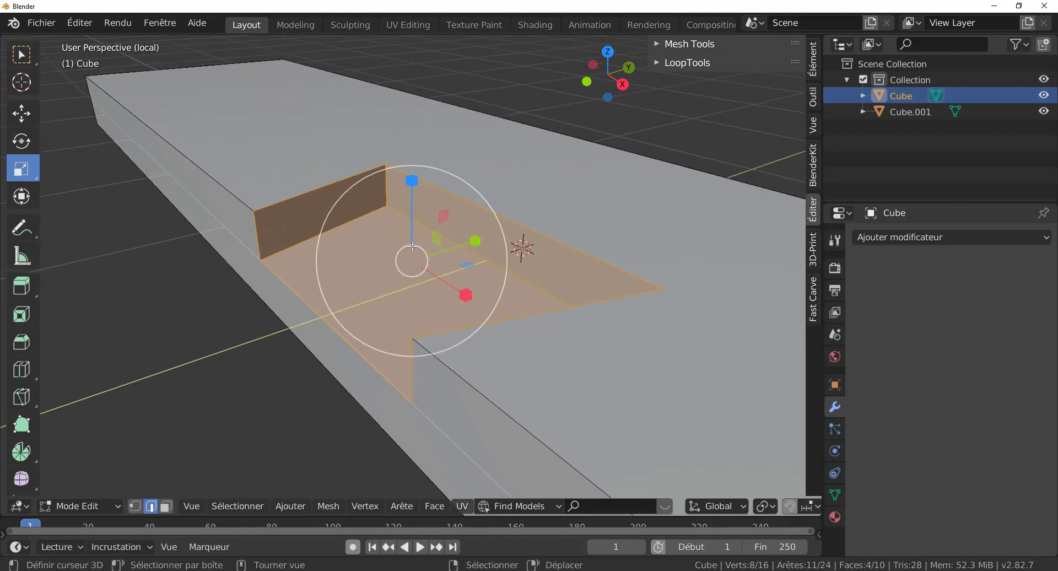
{"action": "scroll", "coordinate": [568, 317], "scroll_direction": "down", "scroll_amount": 3}
{"action": "middle_click_drag", "start_coordinate": [576, 325], "coordinate": [544, 351]}
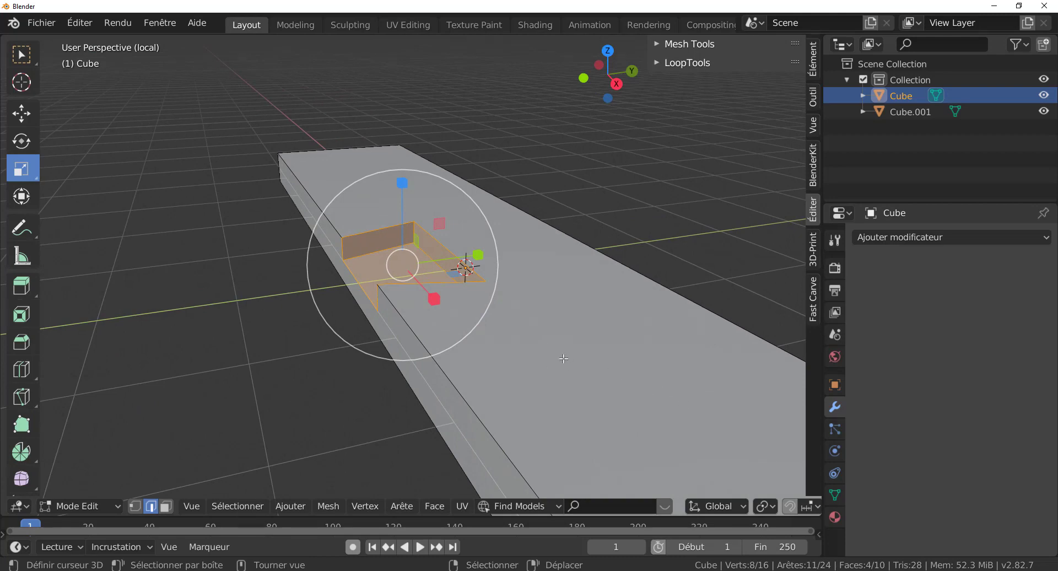
- Set the render engine to Workbench, leave the isolated view and display both boards in rendered viewport shading
{"action": "left_click", "coordinate": [836, 267]}
{"action": "left_click", "coordinate": [990, 237]}
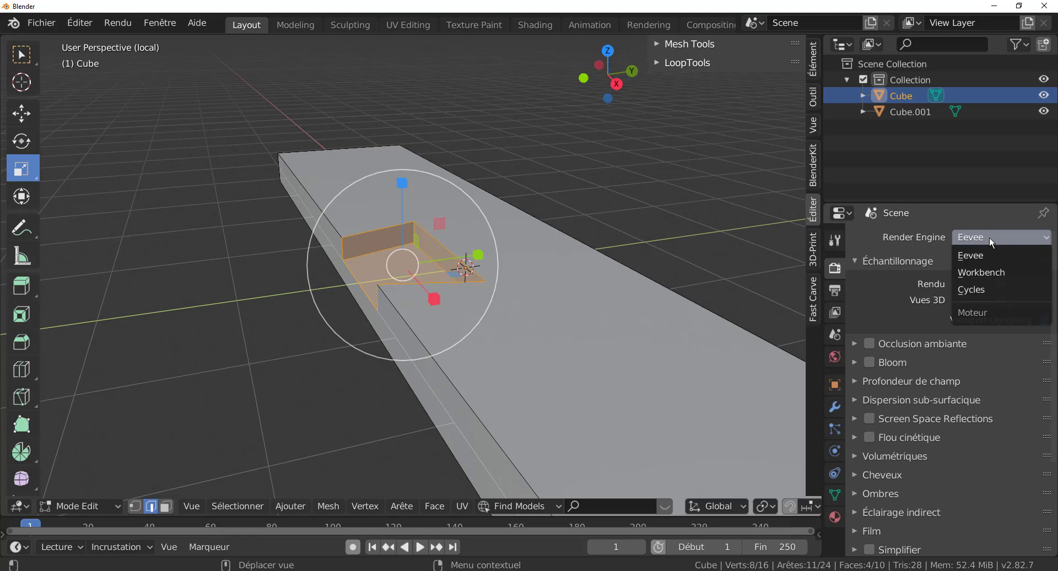
{"action": "left_click", "coordinate": [986, 273]}
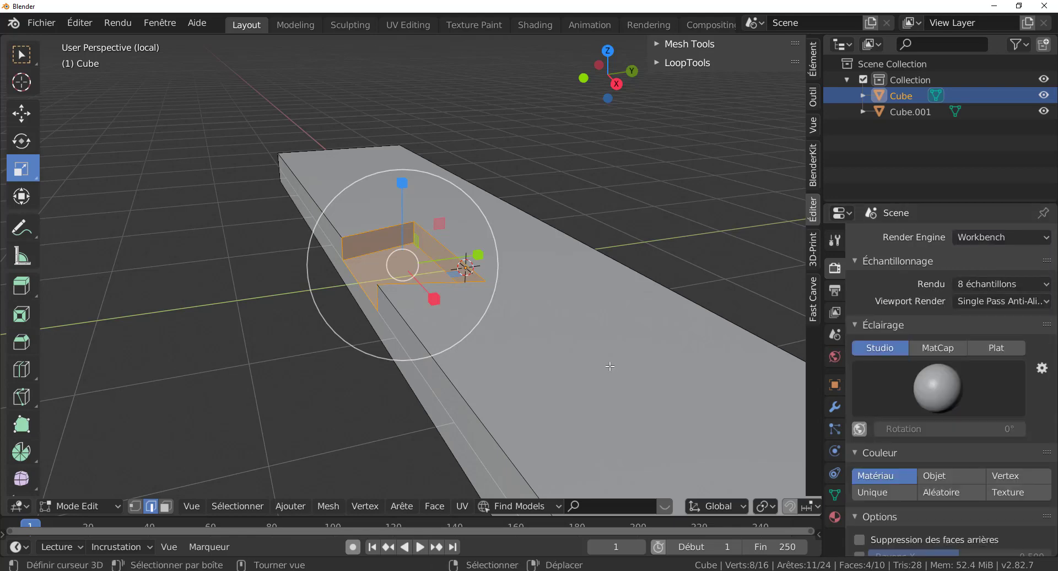
{"action": "key", "text": "KP_Divide"}
{"action": "middle_click_drag", "start_coordinate": [641, 404], "coordinate": [535, 349], "text": "shift"}
{"action": "scroll", "coordinate": [659, 502], "scroll_direction": "down", "scroll_amount": 8}
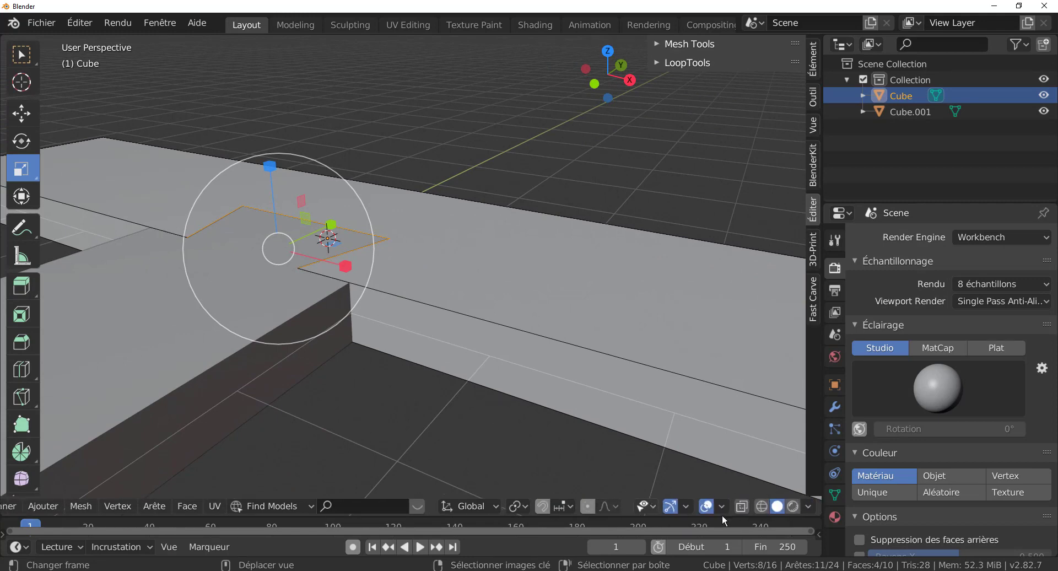
{"action": "left_click", "coordinate": [792, 506]}
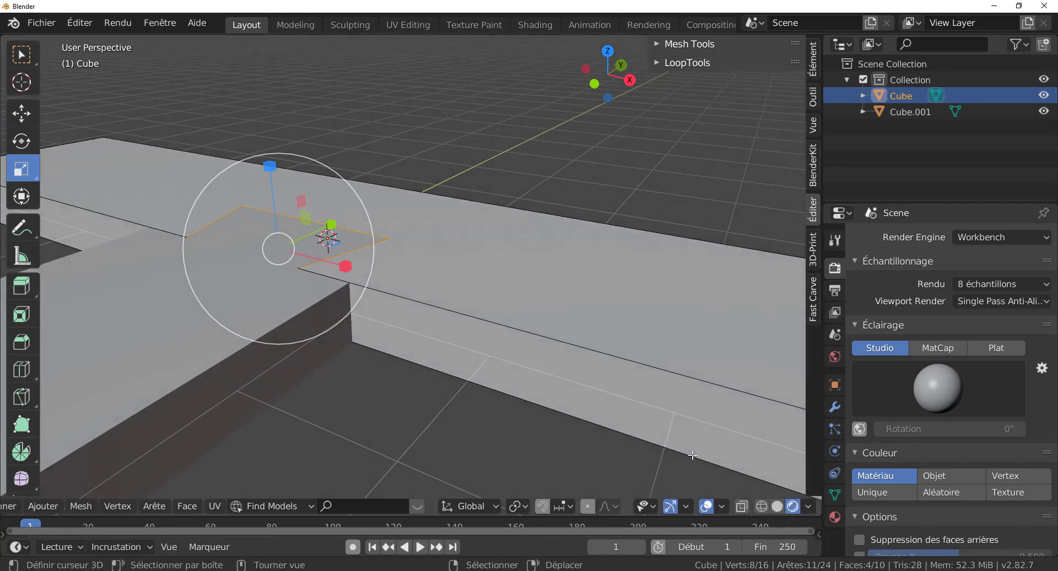
- Colour the objects with the Aléatoire option and enable Ombre at 0.389 in the Workbench settings
{"action": "mouse_move", "coordinate": [634, 436]}
{"action": "middle_mouse_down"}
{"action": "mouse_move", "coordinate": [617, 431]}
{"action": "mouse_move", "coordinate": [726, 452]}
{"action": "middle_mouse_up"}
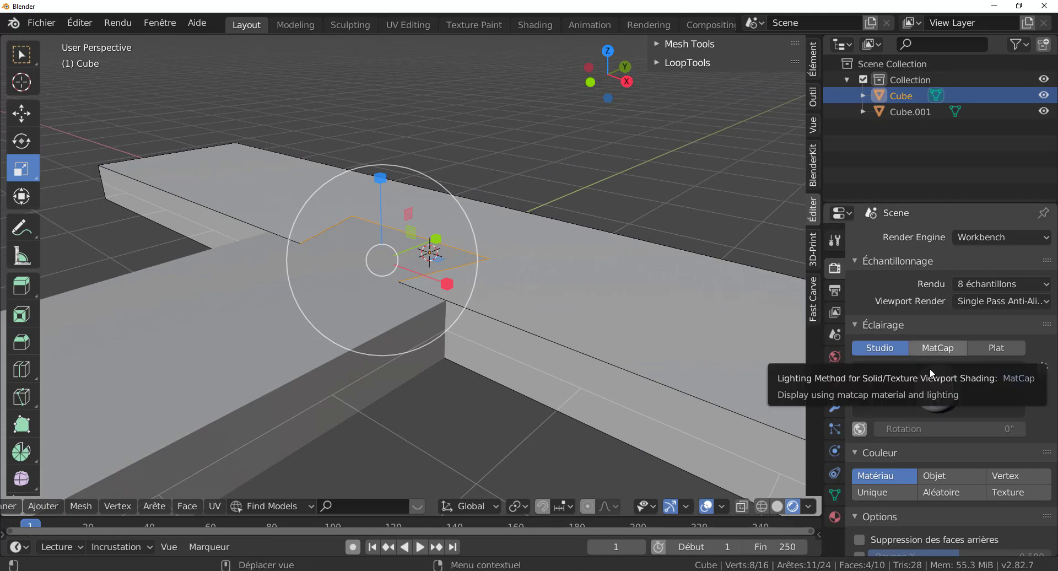
{"action": "left_click", "coordinate": [948, 493]}
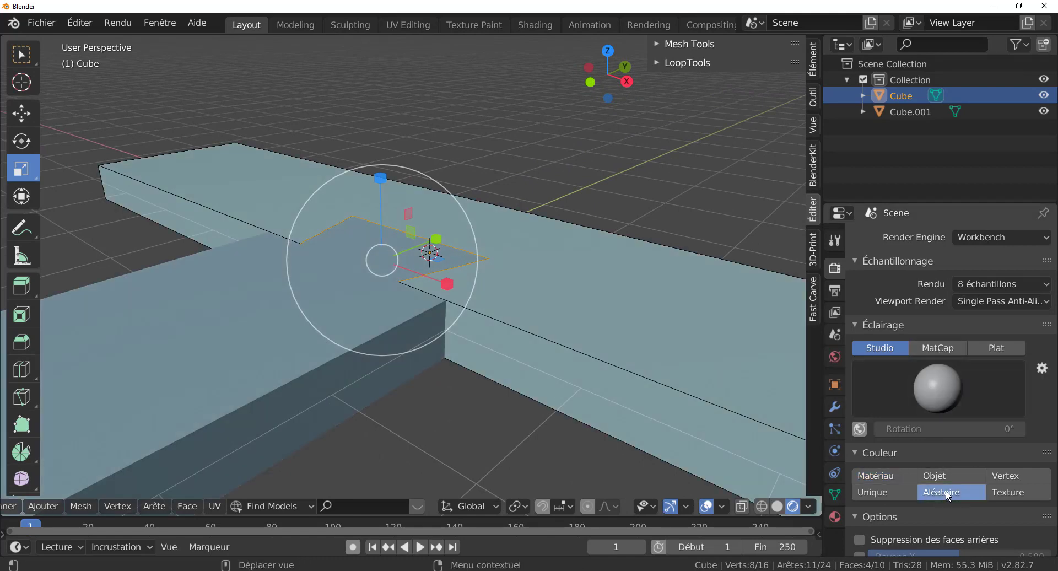
{"action": "scroll", "coordinate": [905, 389], "scroll_direction": "down", "scroll_amount": 10}
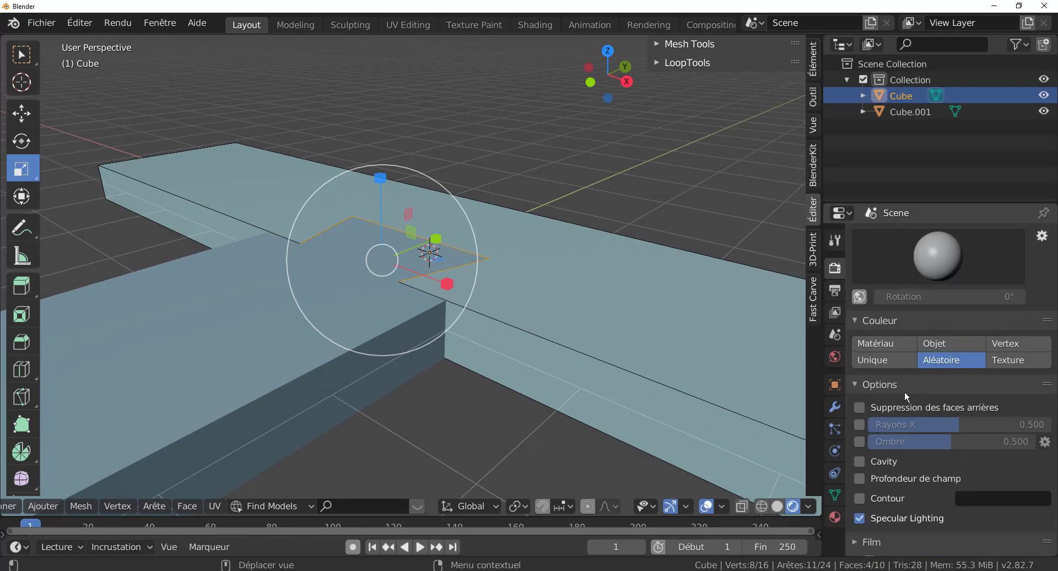
{"action": "left_click", "coordinate": [858, 352]}
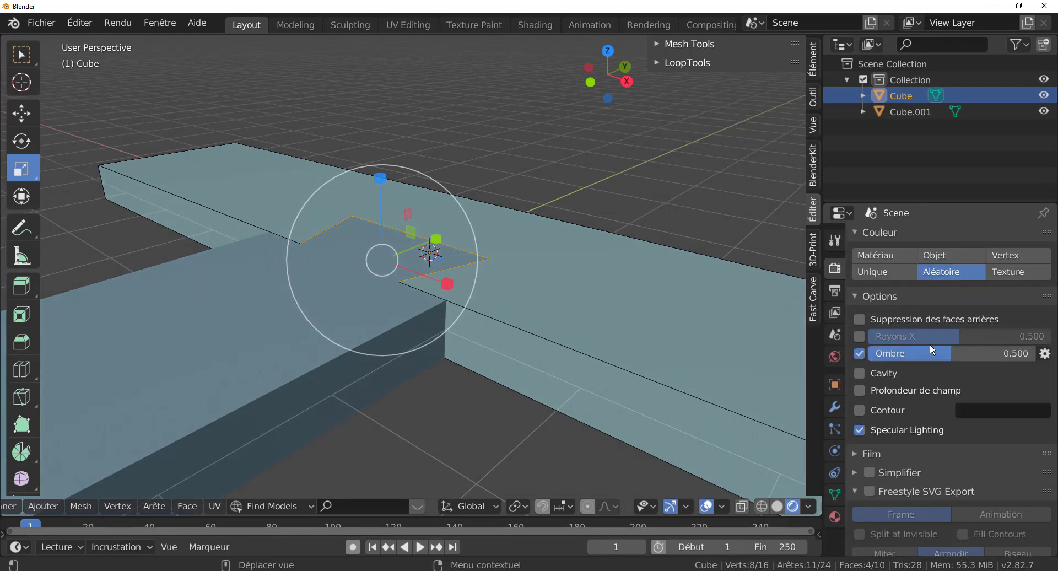
{"action": "mouse_move", "coordinate": [930, 353]}
{"action": "left_mouse_down"}
{"action": "mouse_move", "coordinate": [953, 353]}
{"action": "mouse_move", "coordinate": [913, 353]}
{"action": "left_mouse_up"}
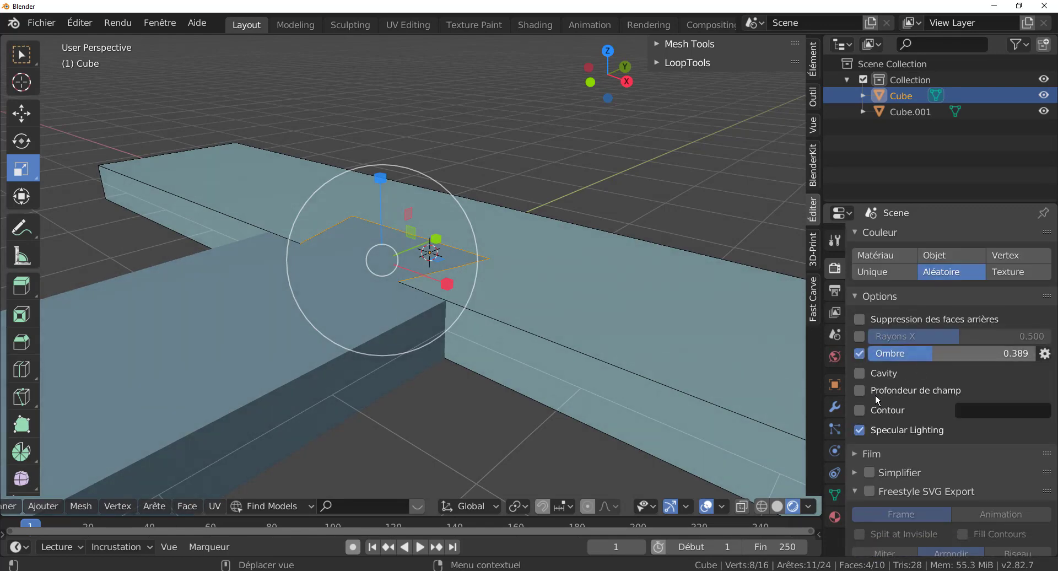
- Enable Contour and Cavity of type Les deux, with world Ridge 2.5 and Valley 1.804, screen Ridge 1.176 and Valley 1.56
{"action": "left_click", "coordinate": [859, 373]}
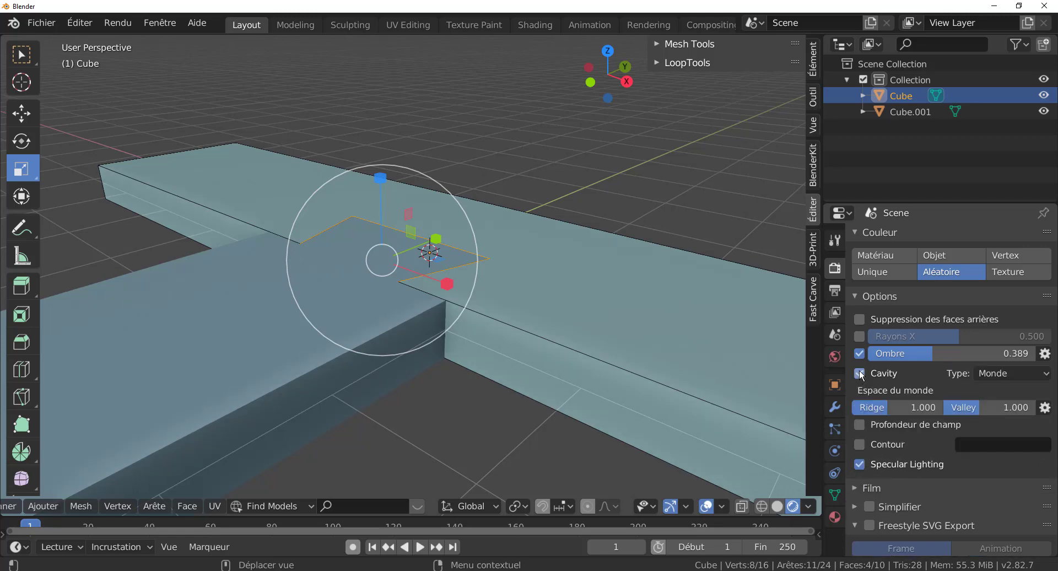
{"action": "left_click_drag", "start_coordinate": [984, 408], "coordinate": [1008, 407]}
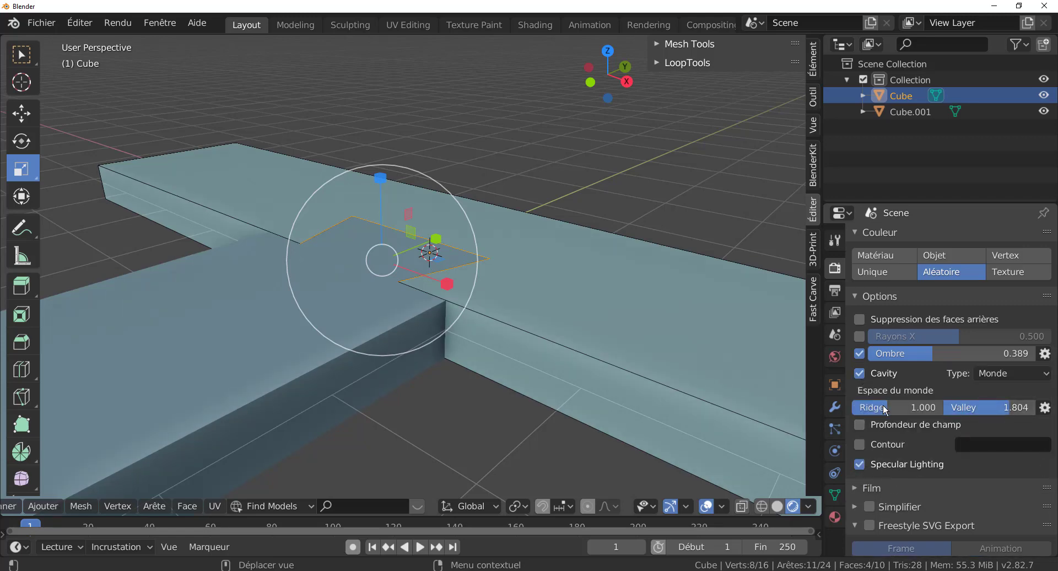
{"action": "left_click", "coordinate": [858, 444]}
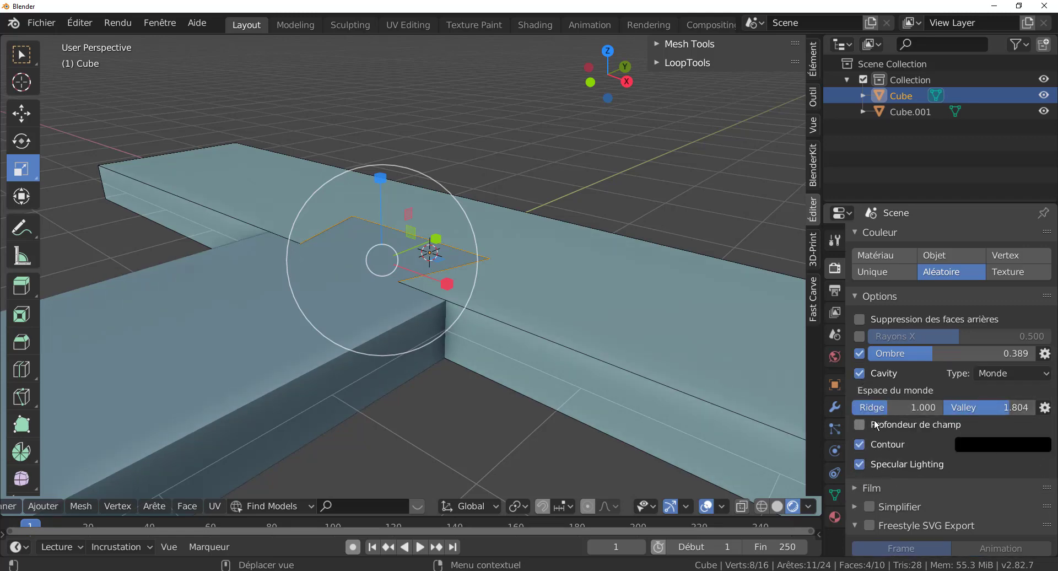
{"action": "left_click_drag", "start_coordinate": [888, 408], "coordinate": [910, 408]}
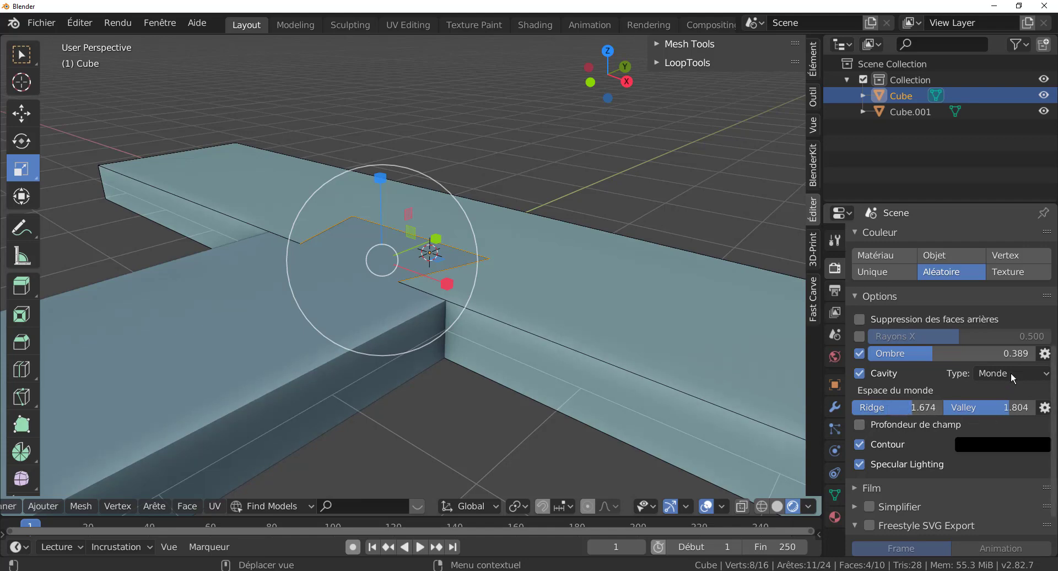
{"action": "left_click", "coordinate": [1010, 373]}
{"action": "left_click", "coordinate": [1006, 425]}
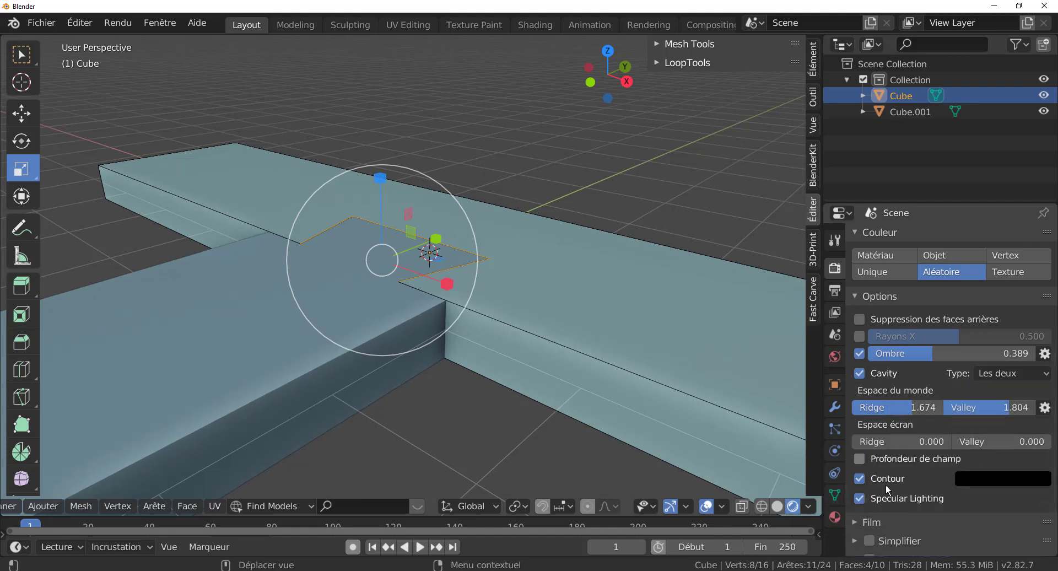
{"action": "left_click_drag", "start_coordinate": [872, 446], "coordinate": [1022, 441]}
{"action": "mouse_move", "coordinate": [931, 441]}
{"action": "left_mouse_down"}
{"action": "mouse_move", "coordinate": [864, 441]}
{"action": "mouse_move", "coordinate": [931, 441]}
{"action": "mouse_move", "coordinate": [937, 415]}
{"action": "mouse_move", "coordinate": [854, 446]}
{"action": "mouse_move", "coordinate": [909, 446]}
{"action": "left_mouse_up"}
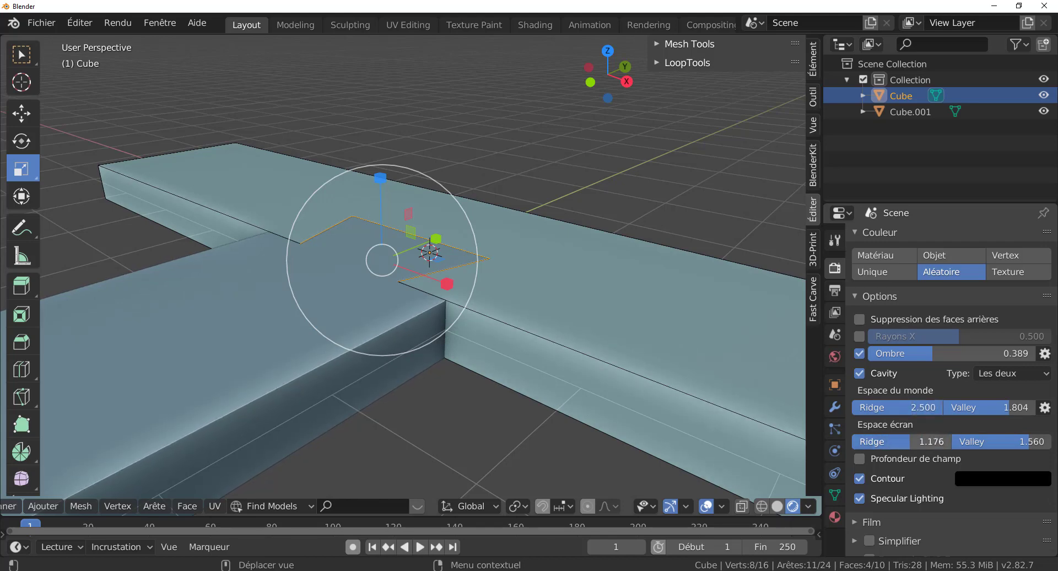
- Deselect all of the crossing board's geometry in Edit Mode so the joint shows without selection highlights
{"action": "middle_click_drag", "start_coordinate": [584, 358], "coordinate": [506, 365]}
{"action": "scroll", "coordinate": [506, 364], "scroll_direction": "up", "scroll_amount": 3}
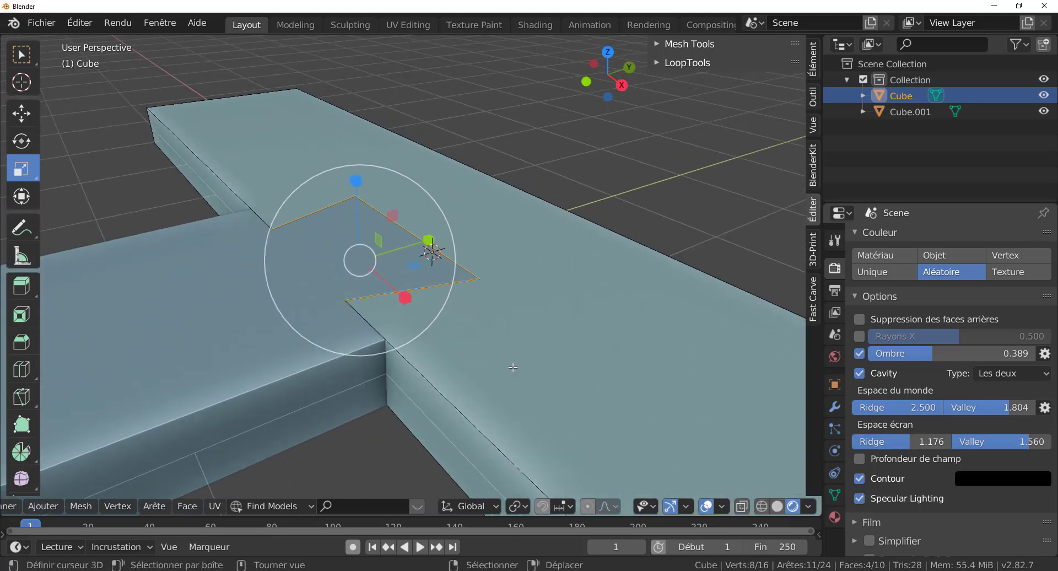
{"action": "key", "text": "a"}
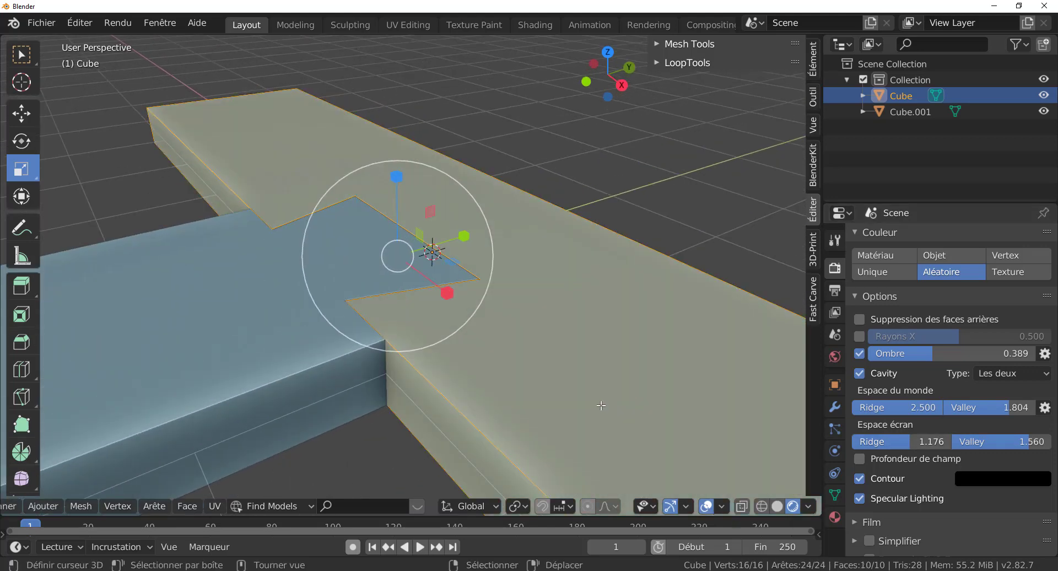
{"action": "key", "text": "alt+a"}
{"action": "key", "text": "Tab"}
{"action": "key", "text": "Tab"}
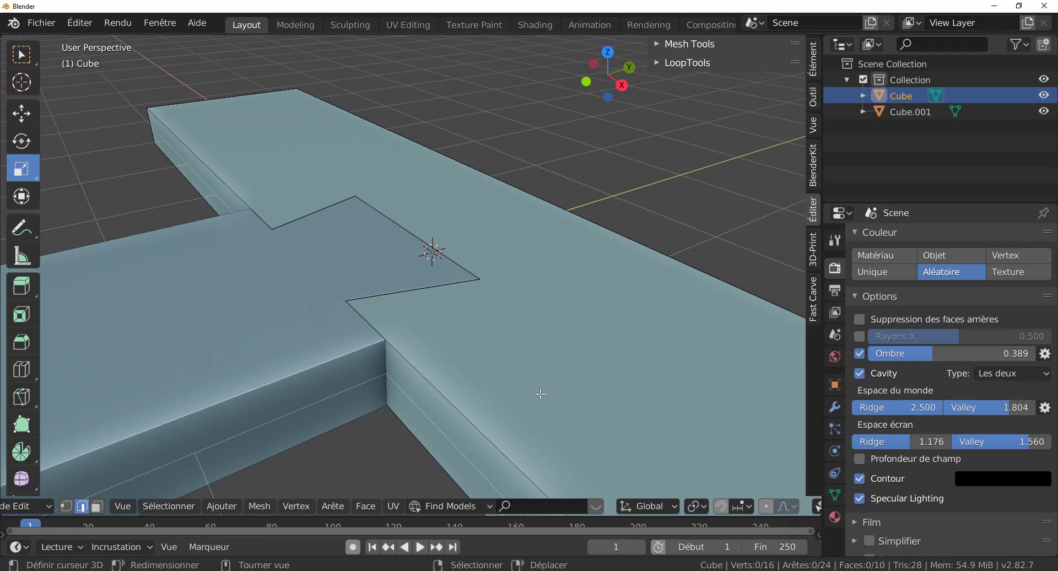
- Widen the 3D viewport by narrowing the properties area and view the whole T joint
{"action": "middle_click_drag", "start_coordinate": [540, 393], "coordinate": [576, 385]}
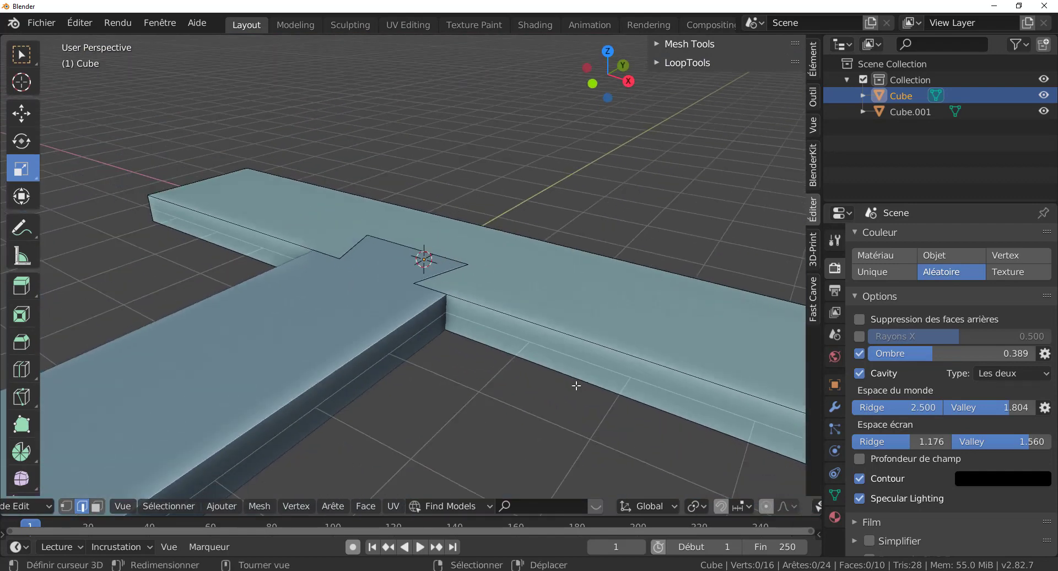
{"action": "scroll", "coordinate": [577, 385], "scroll_direction": "down", "scroll_amount": 2}
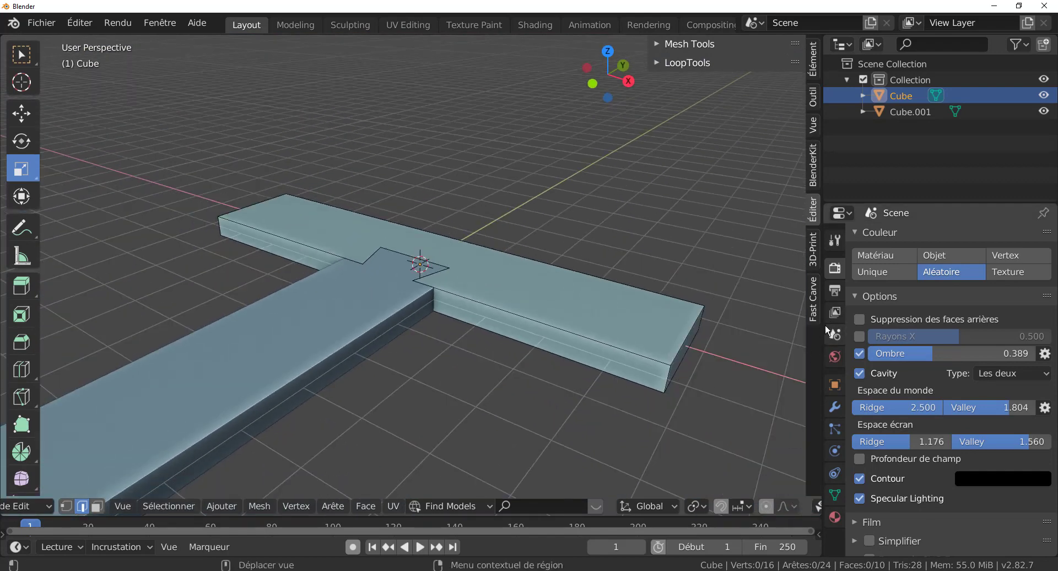
{"action": "left_click_drag", "start_coordinate": [823, 331], "coordinate": [993, 330]}
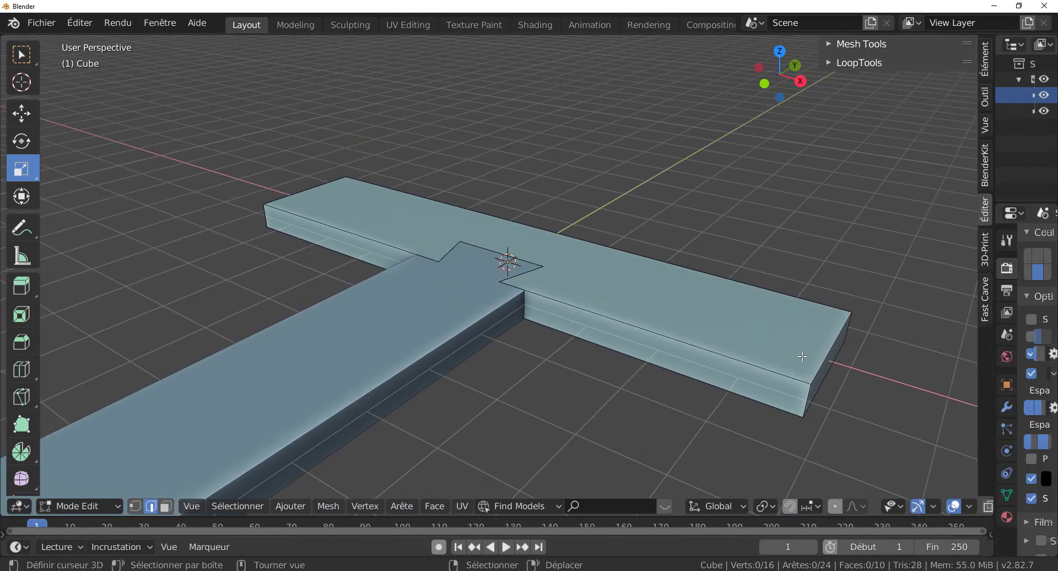
{"action": "middle_click_drag", "start_coordinate": [803, 357], "coordinate": [441, 329]}
{"action": "scroll", "coordinate": [367, 324], "scroll_direction": "down", "scroll_amount": 3}
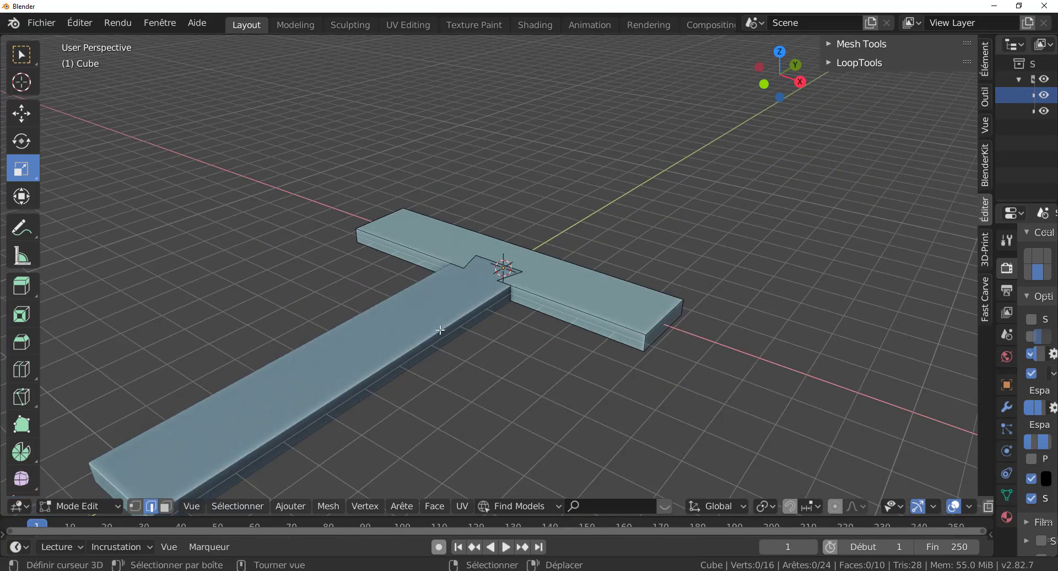
{"action": "scroll", "coordinate": [440, 333], "scroll_direction": "up", "scroll_amount": 1}
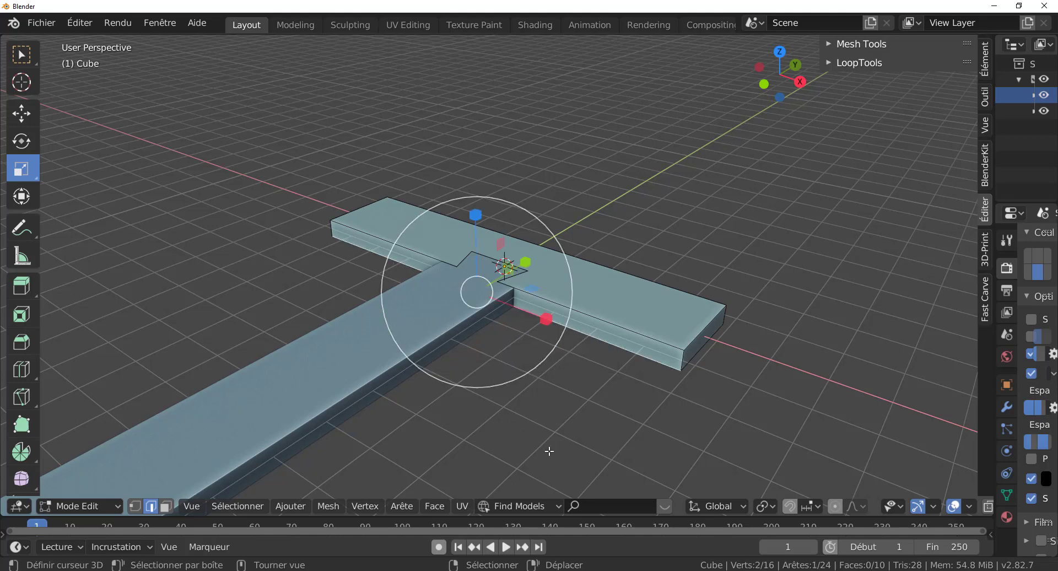
- Duplicate the dovetailed board in Object Mode and move the copy along the X axis near the crossing board's end
{"action": "key", "text": "Tab"}
{"action": "left_click", "coordinate": [402, 320]}
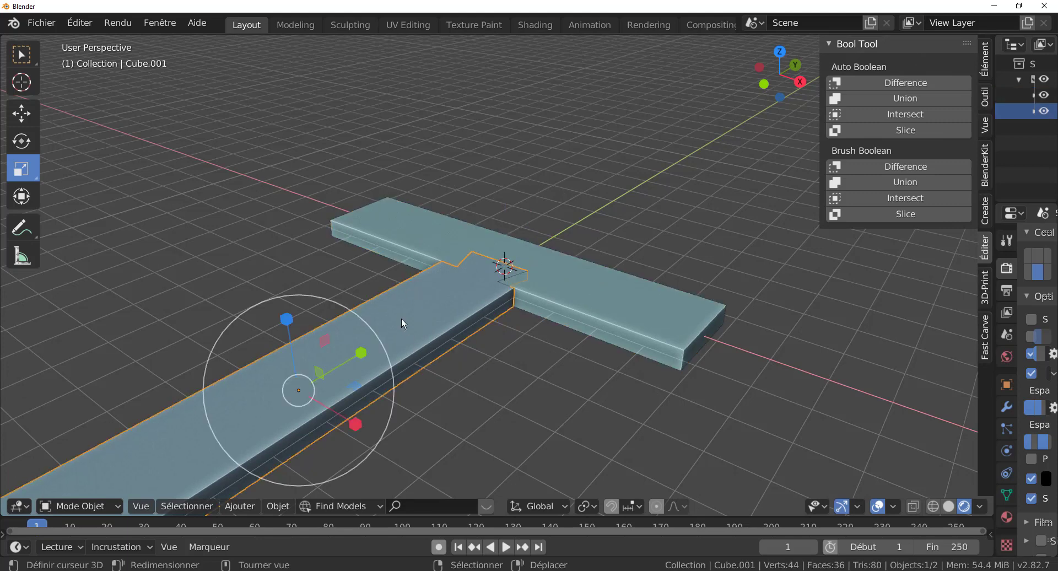
{"action": "key", "text": "shift+d"}
{"action": "right_click", "coordinate": [477, 392]}
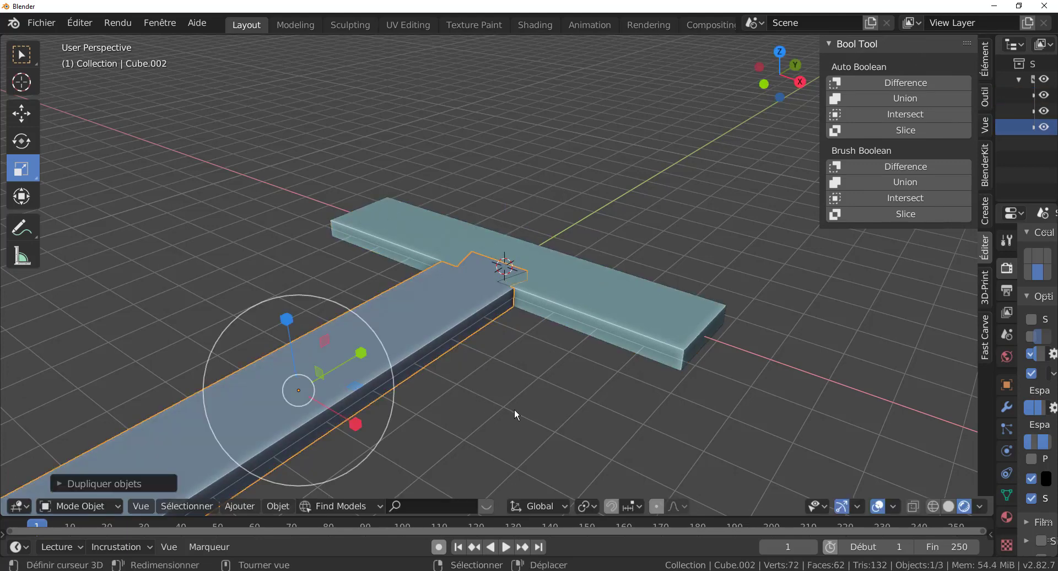
{"action": "key", "text": "g"}
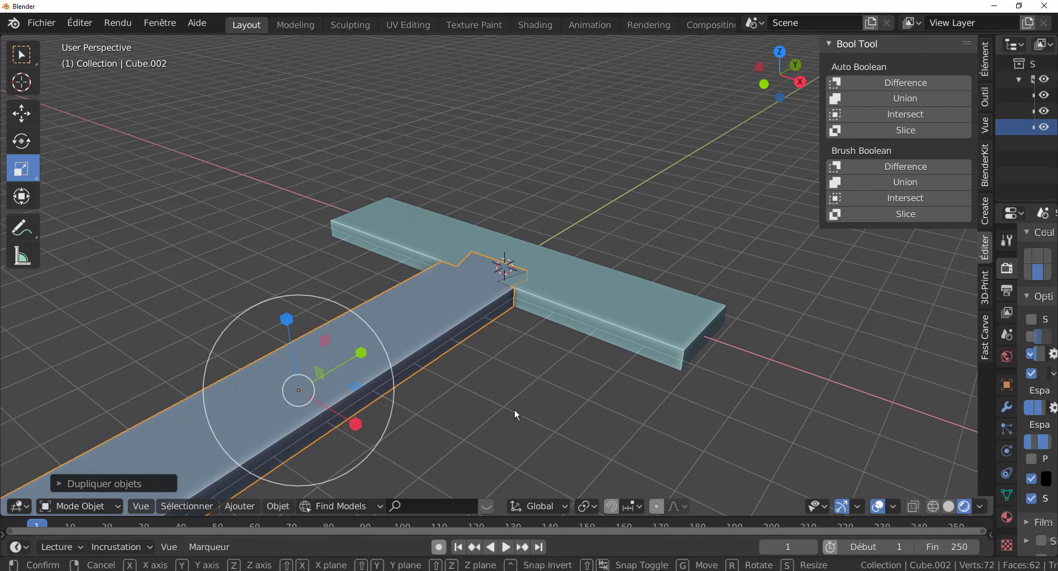
{"action": "key", "text": "x"}
{"action": "left_click", "coordinate": [675, 446]}
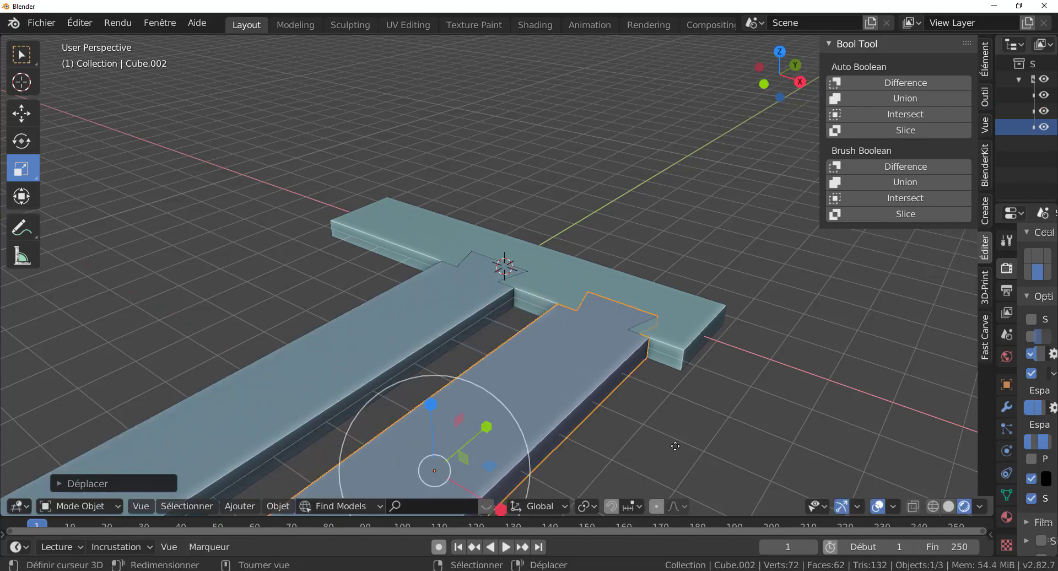
- Enter Edit Mode on the duplicated dovetailed board and isolate it in local view
{"action": "middle_click_drag", "start_coordinate": [675, 445], "coordinate": [570, 398]}
{"action": "key", "text": "Tab"}
{"action": "scroll", "coordinate": [638, 380], "scroll_direction": "up", "scroll_amount": 3}
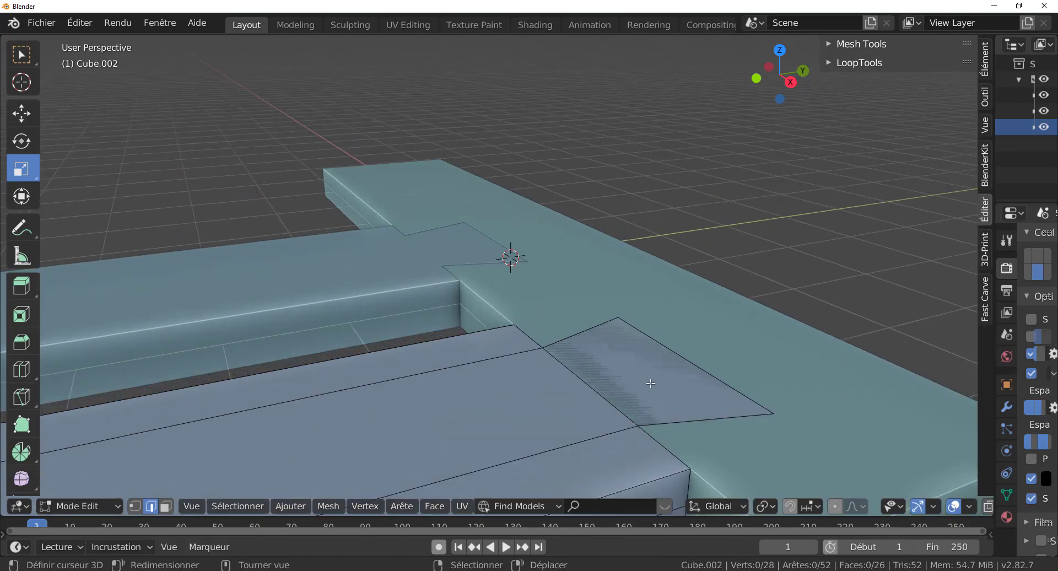
{"action": "key", "text": "KP_Divide"}
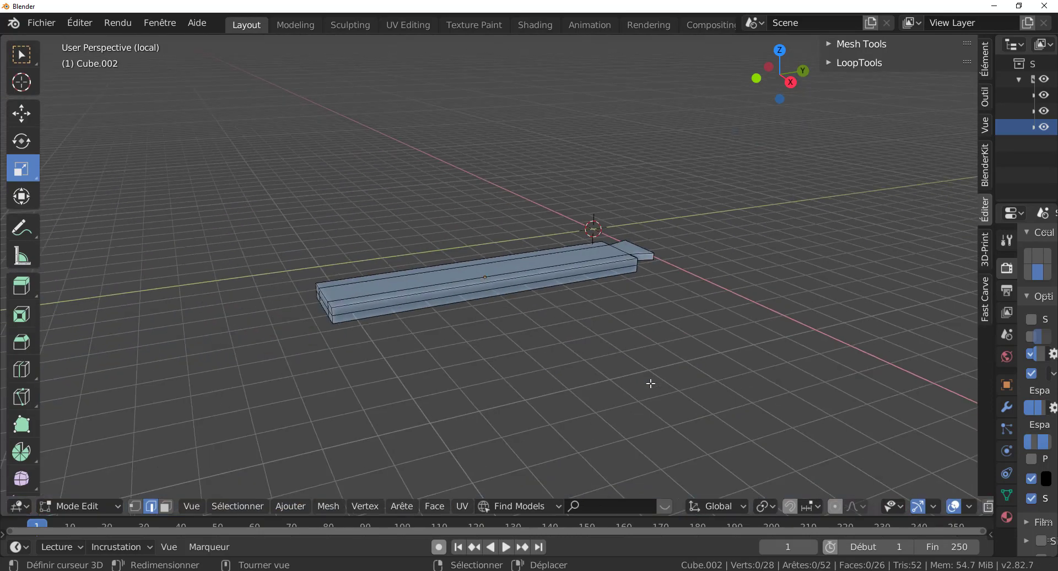
- Select all the faces of the dovetail at the end of the duplicated board in face select mode
{"action": "scroll", "coordinate": [652, 382], "scroll_direction": "up", "scroll_amount": 3}
{"action": "middle_click_drag", "start_coordinate": [723, 319], "coordinate": [557, 316]}
{"action": "scroll", "coordinate": [557, 315], "scroll_direction": "up", "scroll_amount": 1}
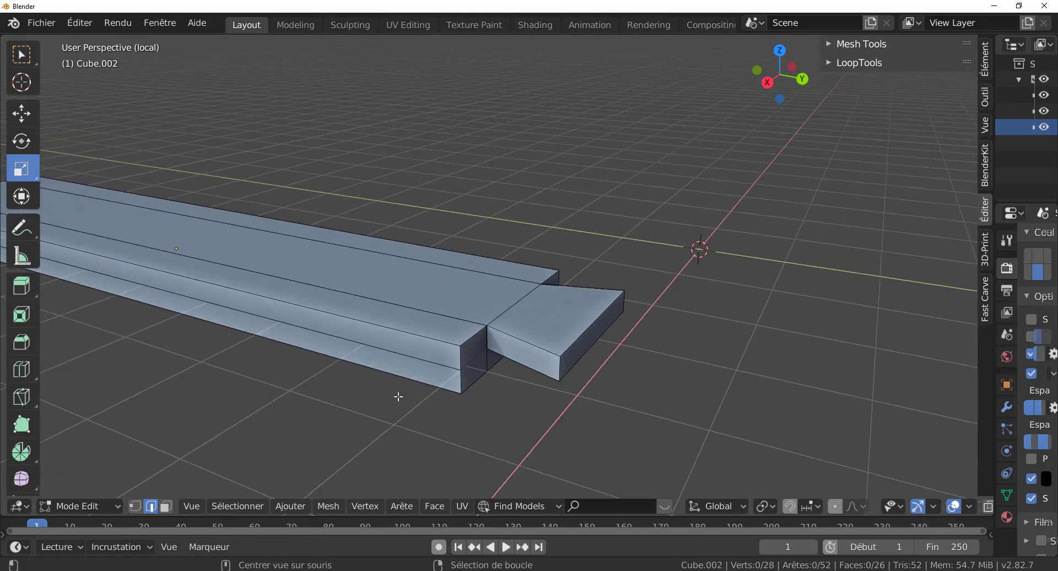
{"action": "left_click", "coordinate": [166, 506]}
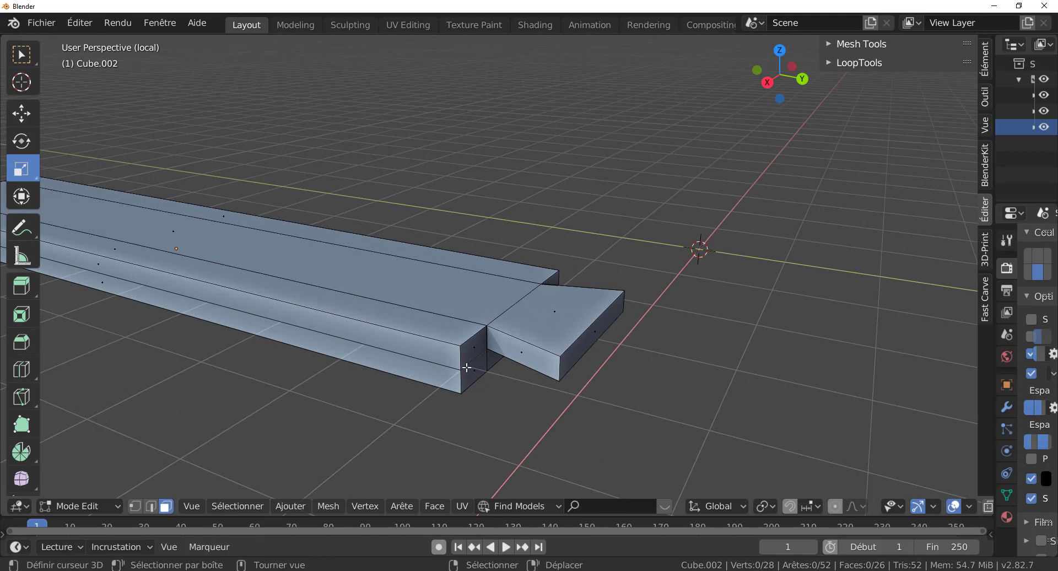
{"action": "left_click", "coordinate": [535, 334], "text": "alt"}
{"action": "left_click", "coordinate": [580, 300], "text": "shift"}
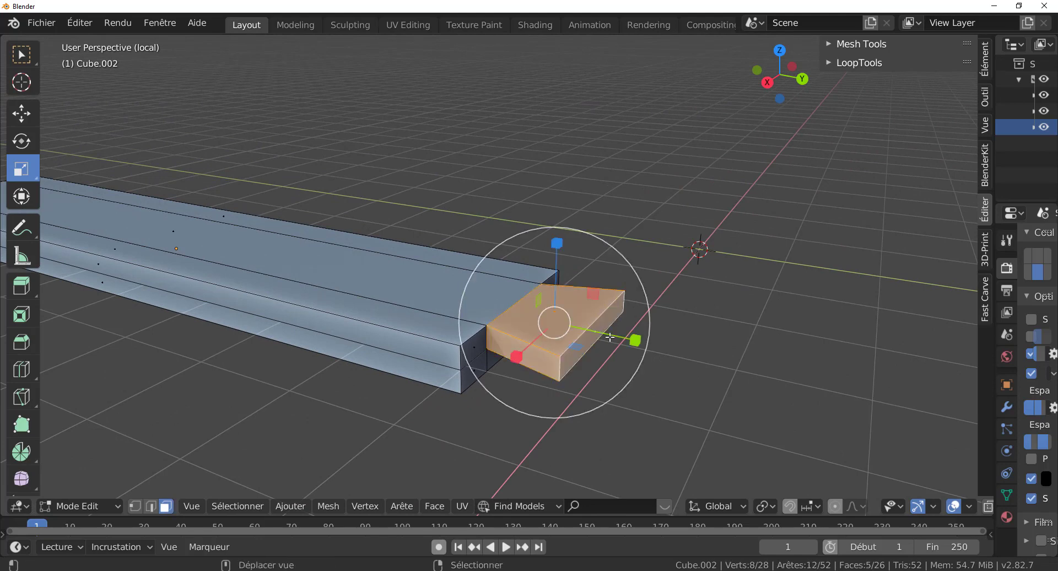
{"action": "key", "text": "shift+d"}
{"action": "right_click", "coordinate": [677, 392]}
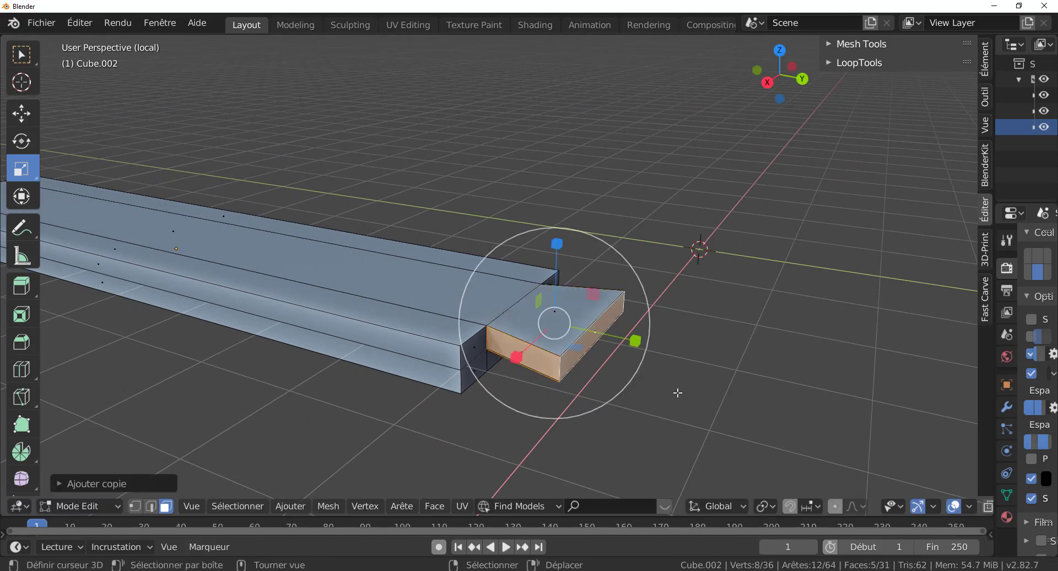
{"action": "scroll", "coordinate": [661, 409], "scroll_direction": "up", "scroll_amount": 5}
{"action": "middle_click_drag", "start_coordinate": [662, 410], "coordinate": [648, 394]}
{"action": "scroll", "coordinate": [616, 417], "scroll_direction": "up", "scroll_amount": 3}
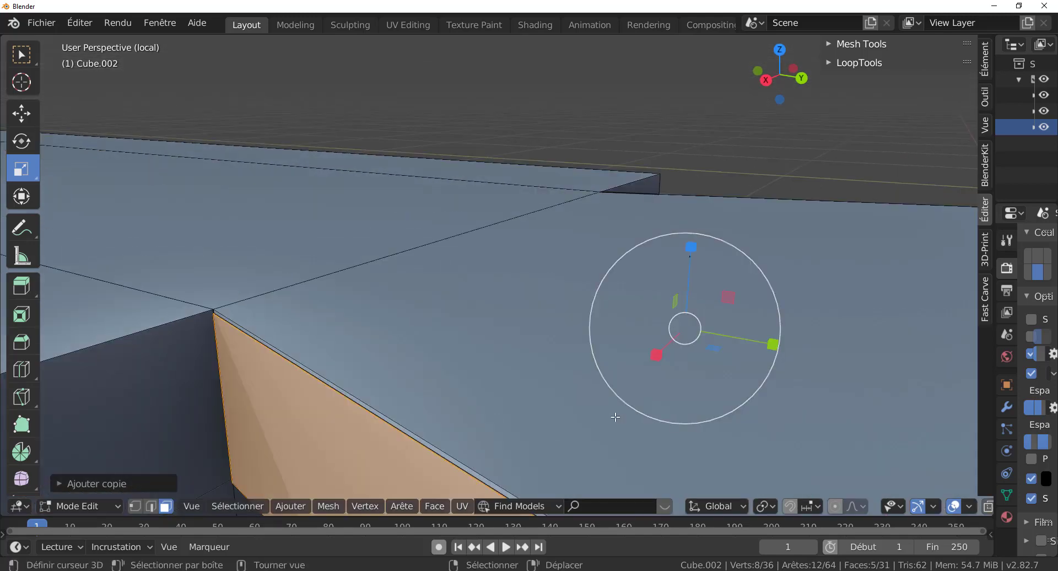
{"action": "scroll", "coordinate": [616, 417], "scroll_direction": "down", "scroll_amount": 3}
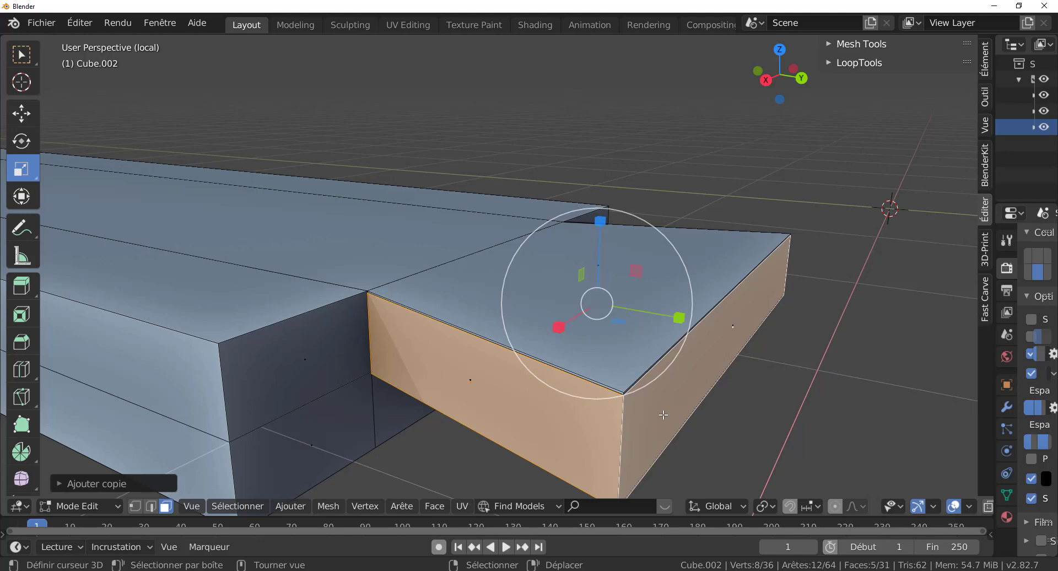
{"action": "key", "text": "ctrl+z"}
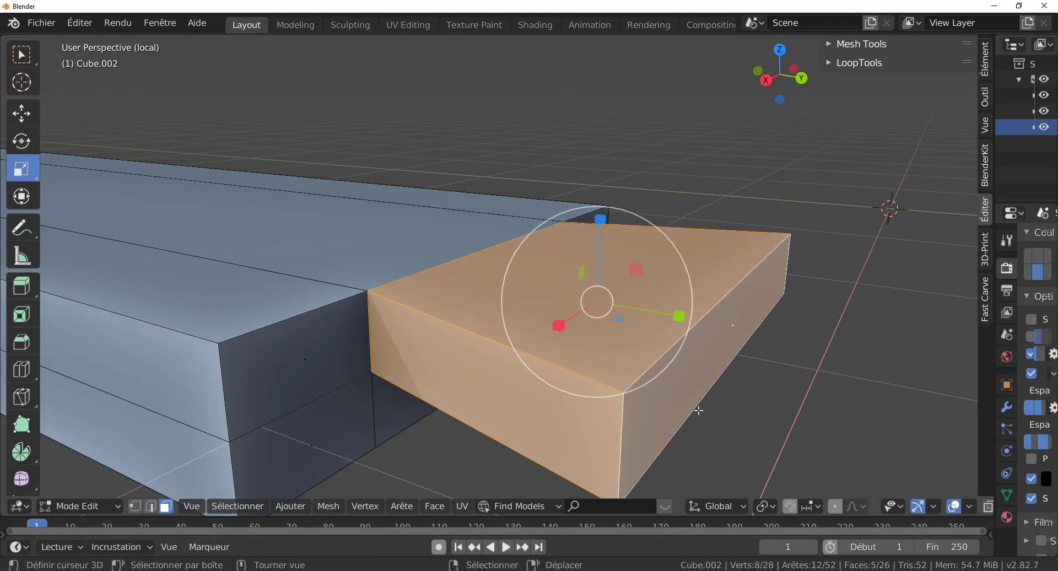
- Duplicate the dovetail's faces in place and scale the copy up very slightly, by about 1.01
{"action": "key", "text": "shift+d"}
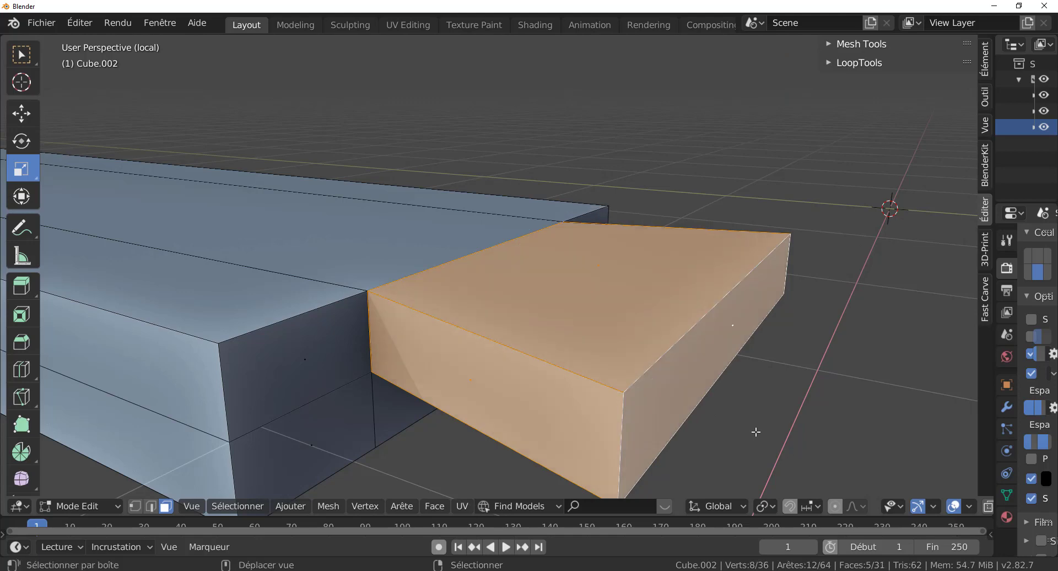
{"action": "right_click", "coordinate": [755, 432]}
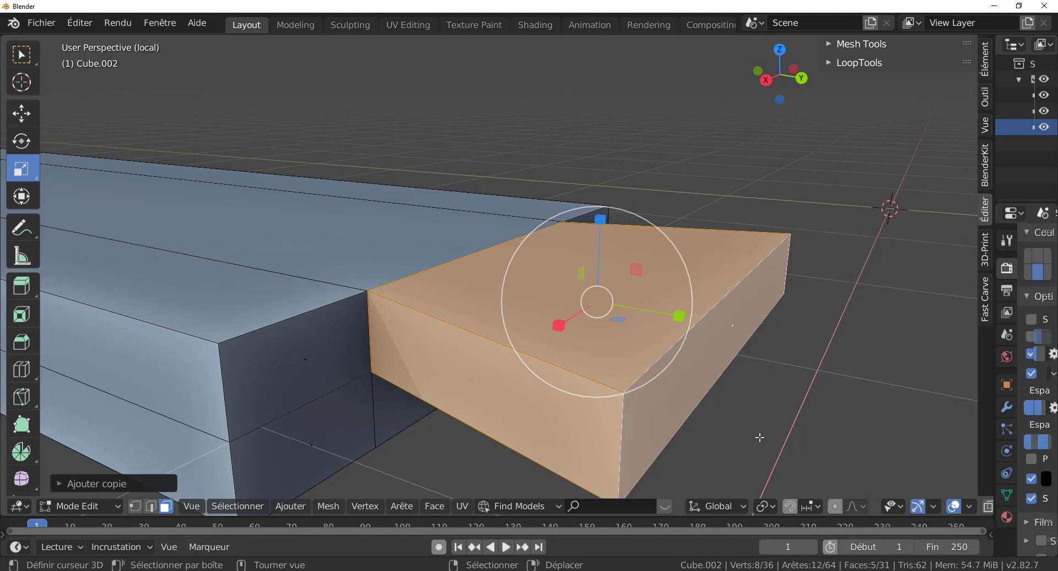
{"action": "key", "text": "s"}
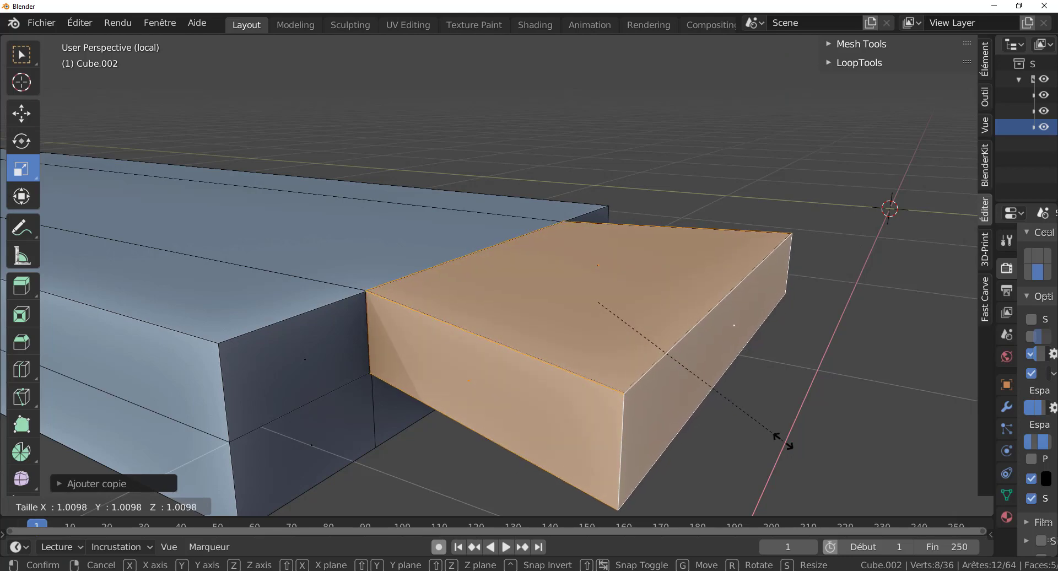
{"action": "left_click", "coordinate": [782, 439]}
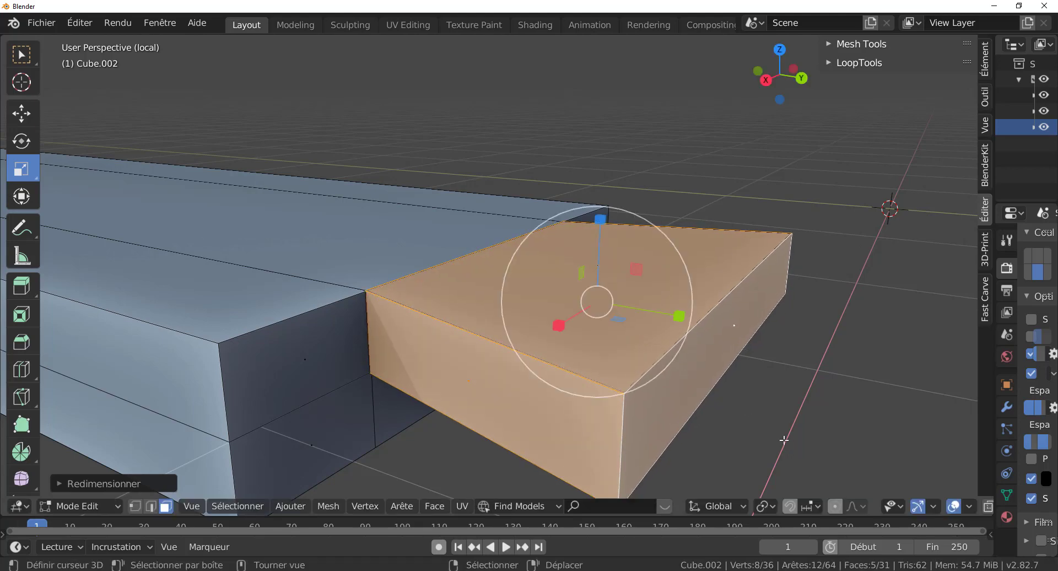
- Separate the enlarged dovetail copy into its own object and return to Object Mode
{"action": "key", "text": "p"}
{"action": "left_click", "coordinate": [793, 398]}
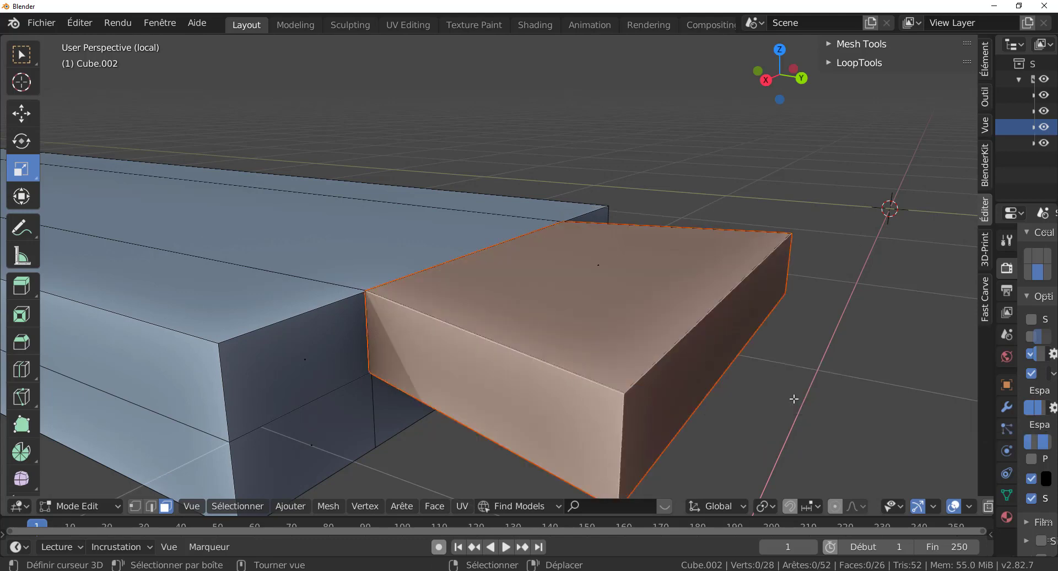
{"action": "scroll", "coordinate": [793, 398], "scroll_direction": "down", "scroll_amount": 5}
{"action": "key", "text": "Tab"}
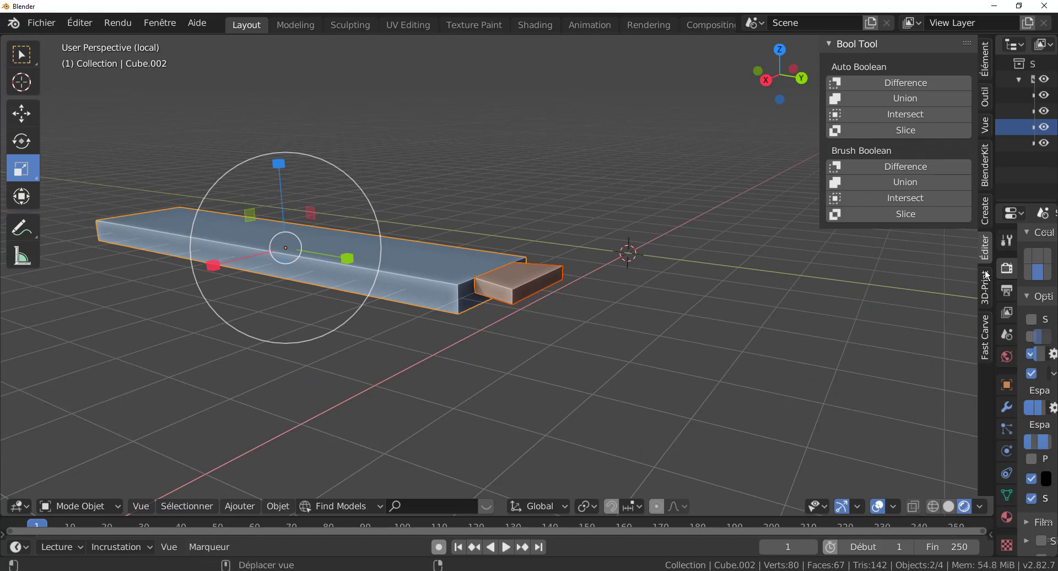
- Widen the outliner and properties area, and leave local view to bring back all the boards
{"action": "left_click_drag", "start_coordinate": [994, 266], "coordinate": [823, 281]}
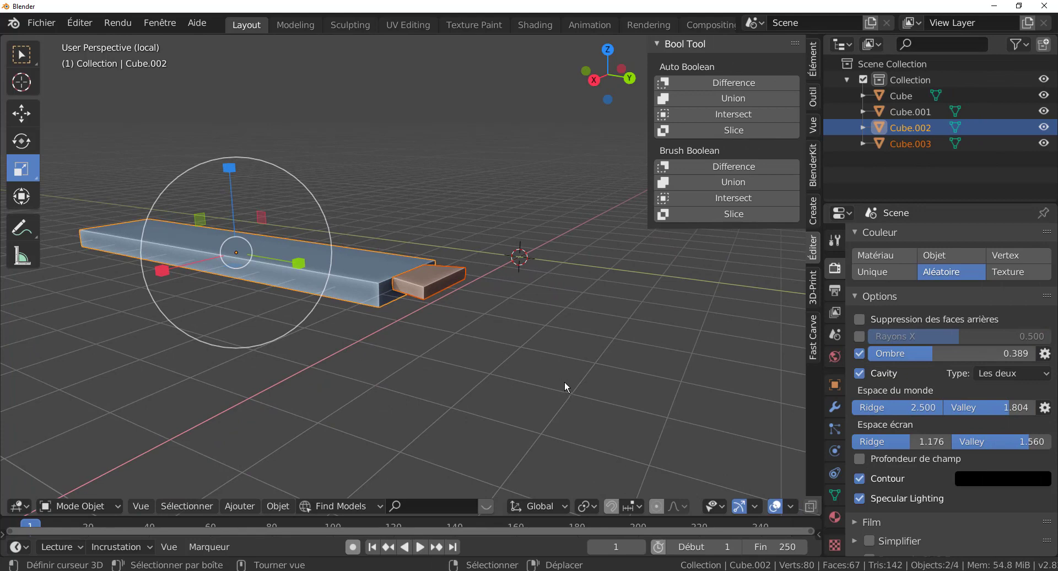
{"action": "key", "text": "KP_Divide"}
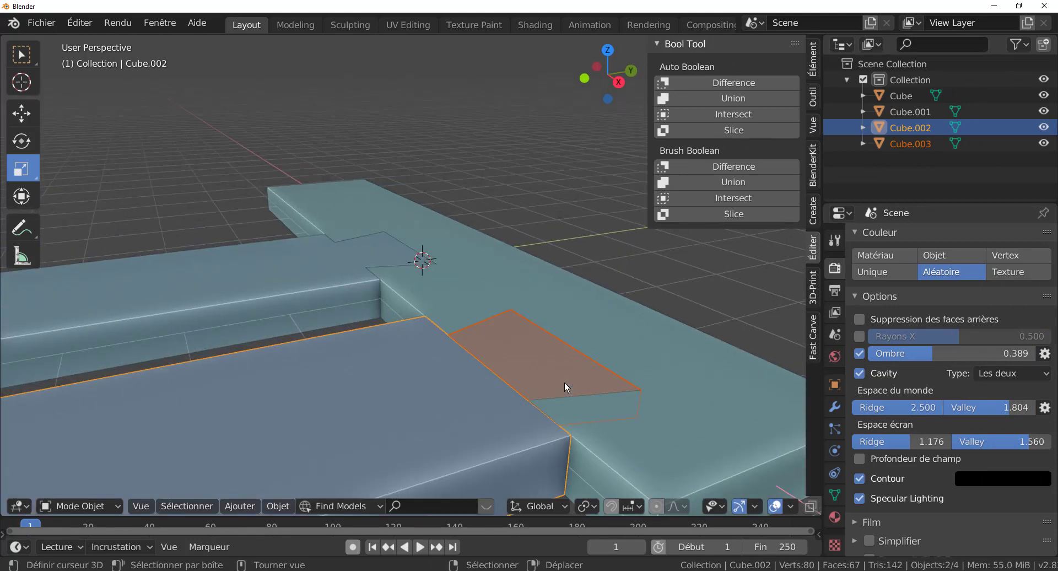
{"action": "scroll", "coordinate": [564, 383], "scroll_direction": "down", "scroll_amount": 2}
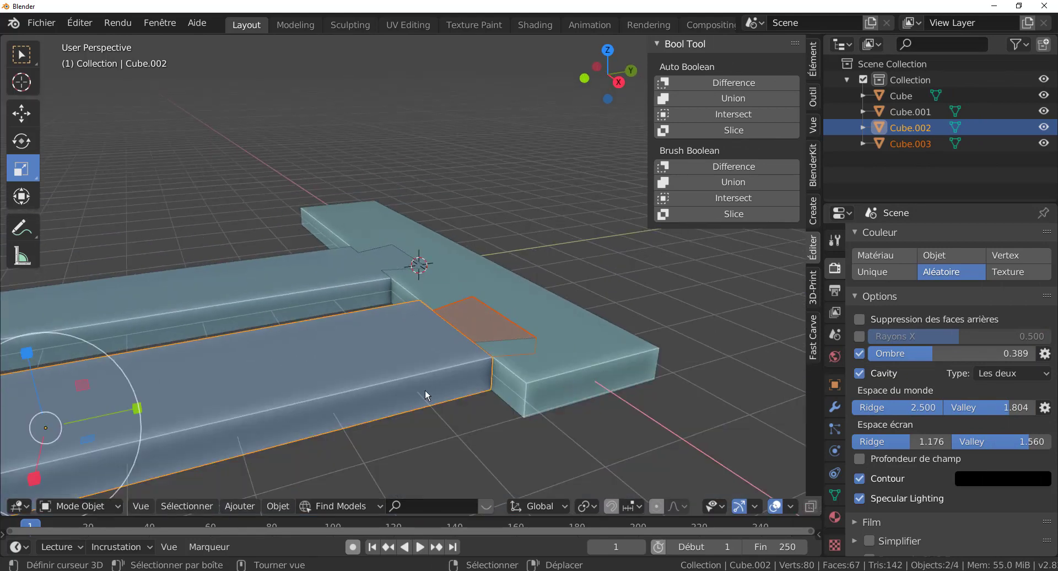
{"action": "middle_click_drag", "start_coordinate": [425, 389], "coordinate": [404, 384]}
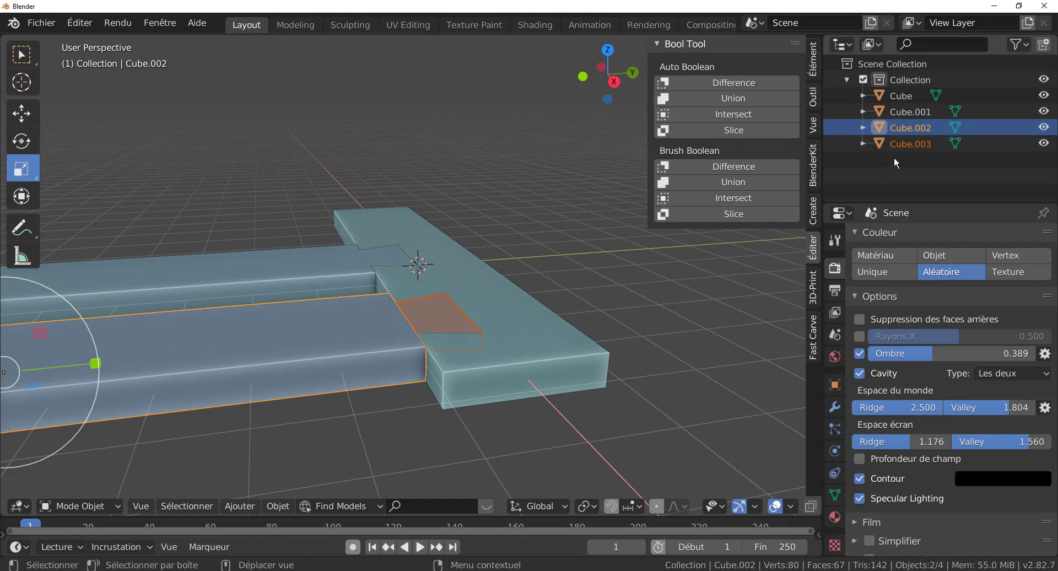
- Cut the separated dovetail copy out of the crossing board with Bool Tool's Auto Boolean Difference
{"action": "left_click", "coordinate": [903, 145]}
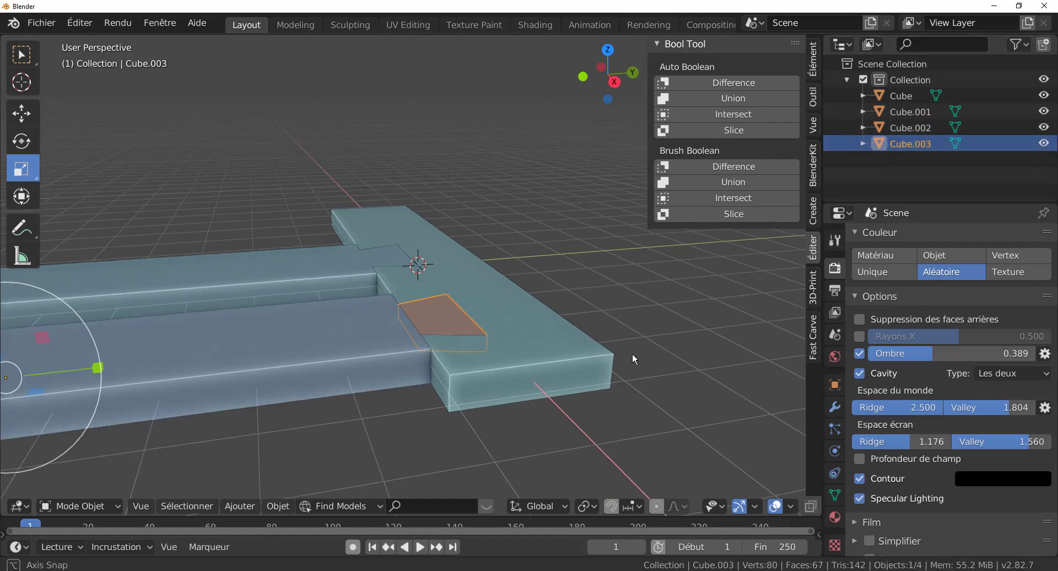
{"action": "middle_click_drag", "start_coordinate": [632, 352], "coordinate": [638, 365]}
{"action": "middle_click_drag", "start_coordinate": [716, 337], "coordinate": [602, 309], "text": "shift"}
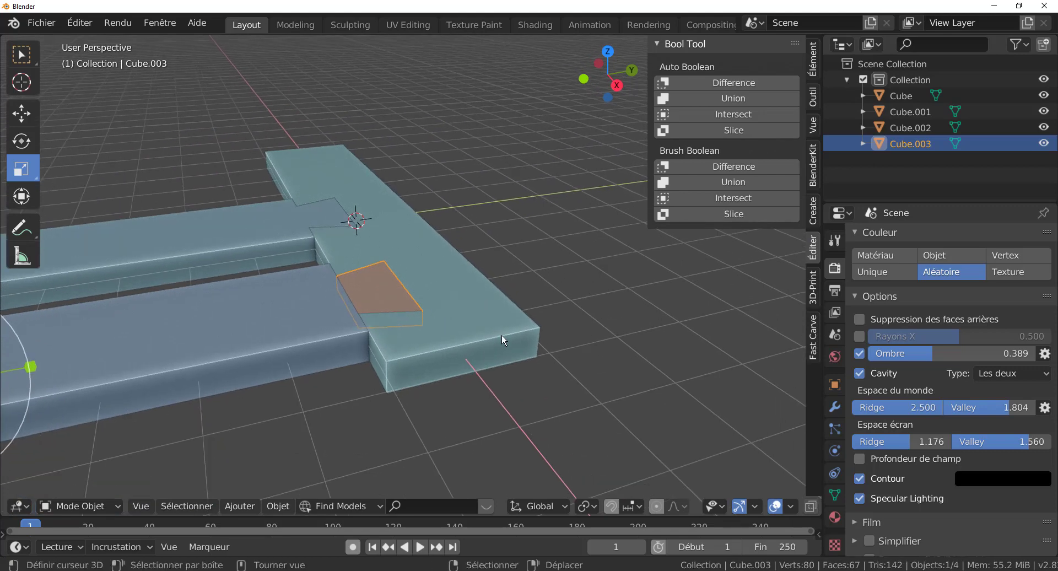
{"action": "left_click", "coordinate": [472, 312], "text": "shift"}
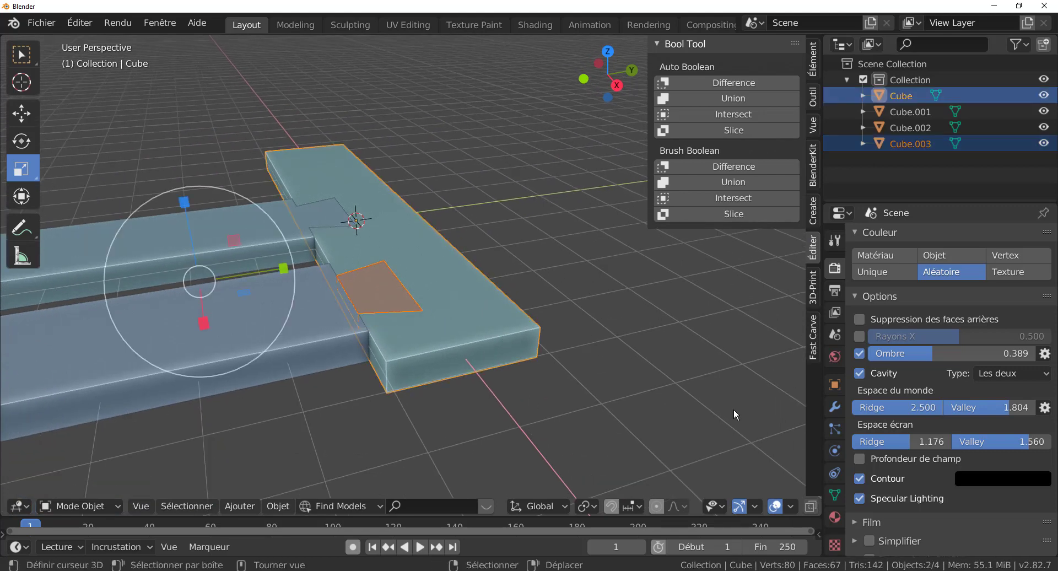
{"action": "left_click", "coordinate": [716, 82]}
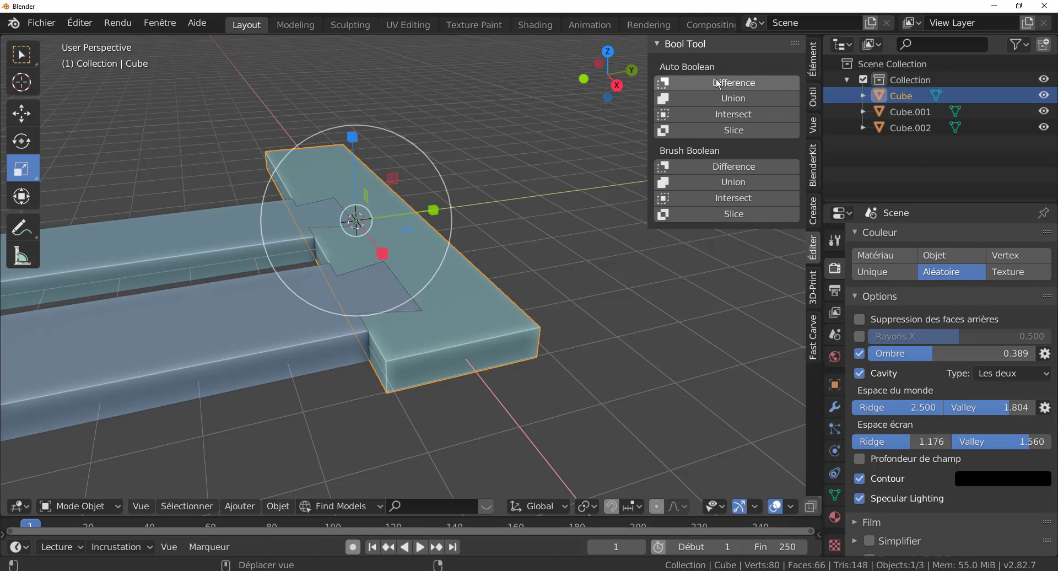
{"action": "key", "text": "g"}
{"action": "key", "text": "Escape"}
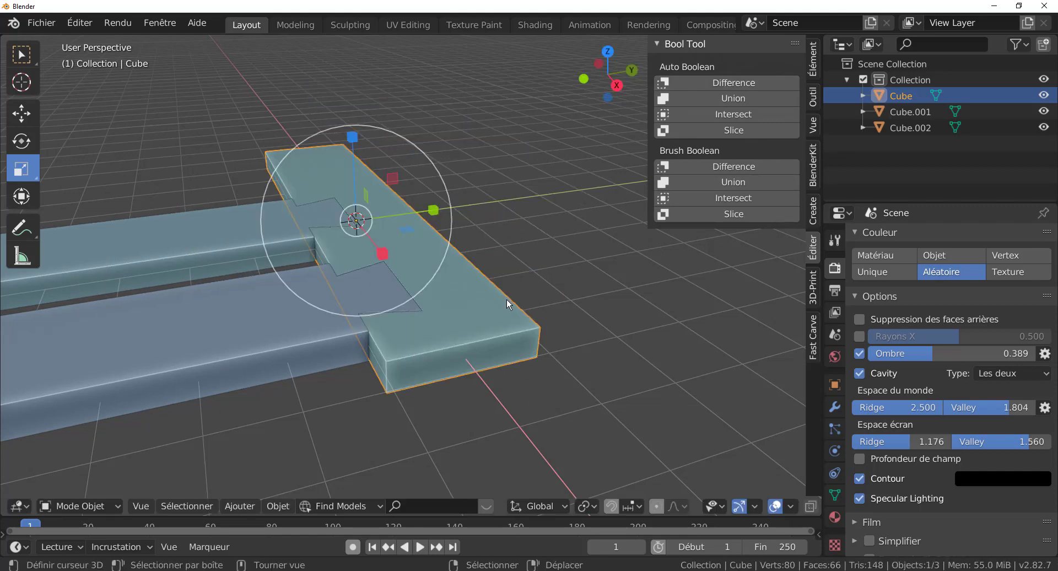
{"action": "key", "text": "g"}
{"action": "right_click", "coordinate": [507, 226]}
{"action": "middle_click_drag", "start_coordinate": [507, 226], "coordinate": [534, 286]}
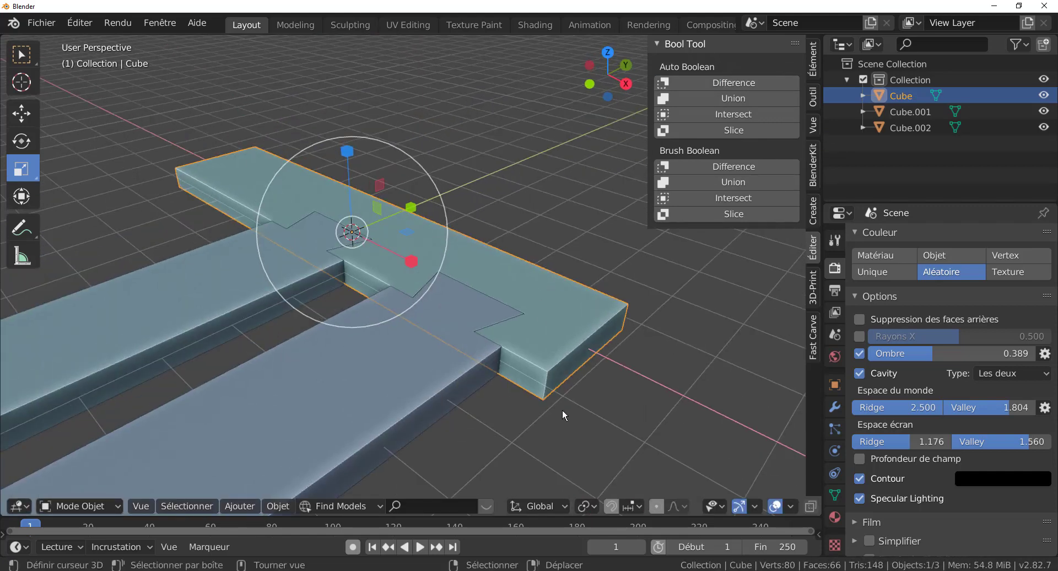
{"action": "scroll", "coordinate": [562, 409], "scroll_direction": "up", "scroll_amount": 2}
{"action": "key", "text": "Tab"}
{"action": "key", "text": "Tab"}
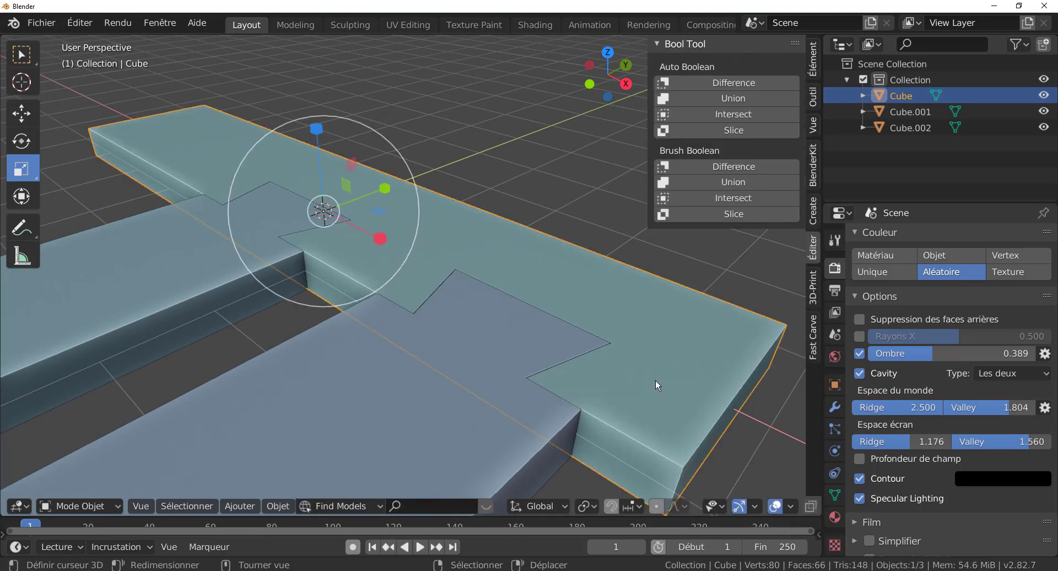
- Isolate the crossing board in local view and examine its two dovetail sockets in Object Mode
{"action": "key", "text": "Tab"}
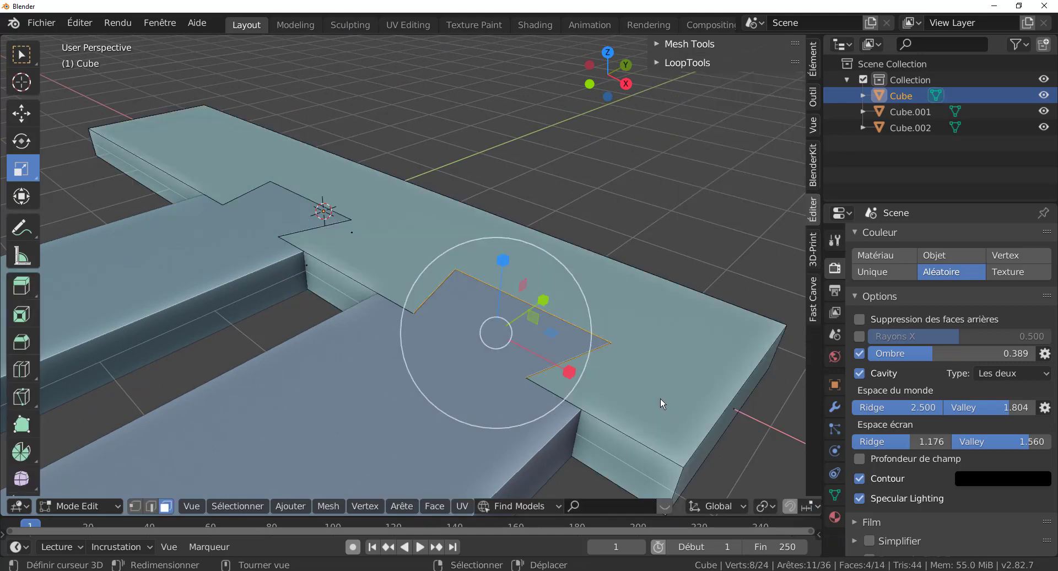
{"action": "middle_click_drag", "start_coordinate": [648, 391], "coordinate": [638, 381]}
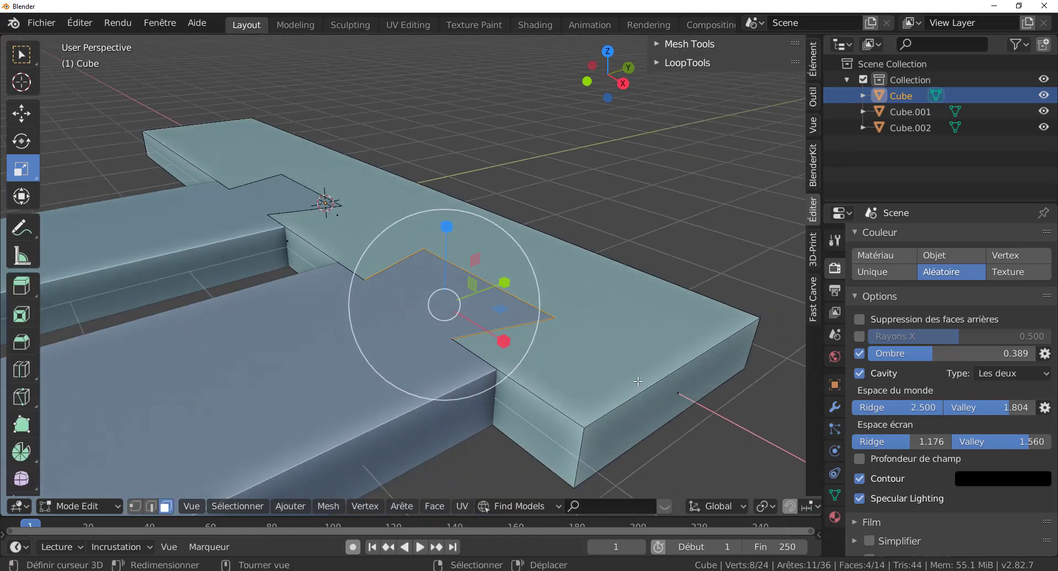
{"action": "key", "text": "KP_Divide"}
{"action": "scroll", "coordinate": [638, 381], "scroll_direction": "down", "scroll_amount": 3}
{"action": "scroll", "coordinate": [573, 386], "scroll_direction": "up", "scroll_amount": 3}
{"action": "middle_click_drag", "start_coordinate": [567, 386], "coordinate": [496, 295]}
{"action": "scroll", "coordinate": [558, 410], "scroll_direction": "up", "scroll_amount": 2}
{"action": "key", "text": "Tab"}
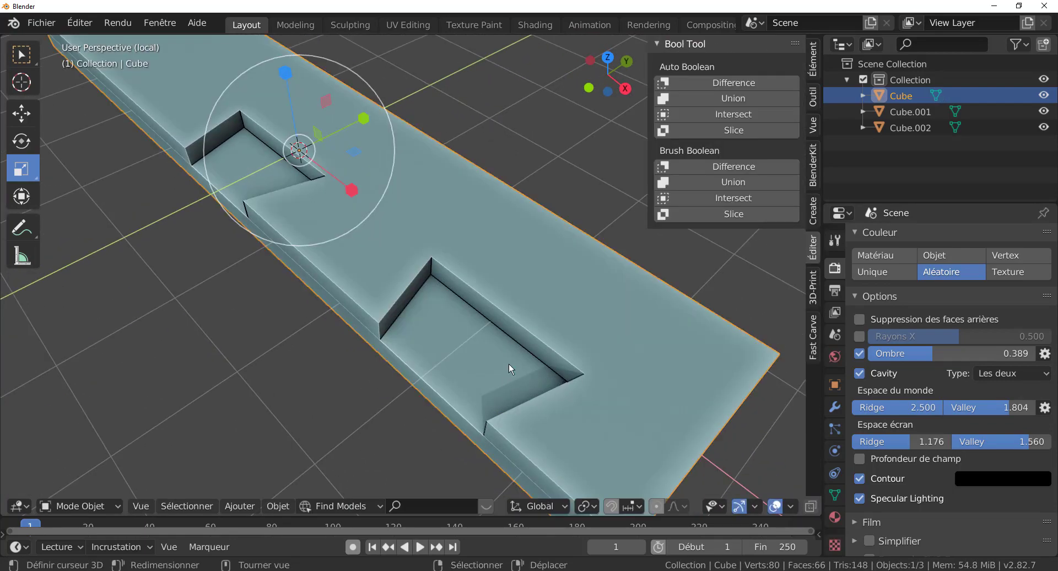
{"action": "mouse_move", "coordinate": [508, 364]}
{"action": "middle_mouse_down"}
{"action": "mouse_move", "coordinate": [542, 378]}
{"action": "mouse_move", "coordinate": [517, 372]}
{"action": "mouse_move", "coordinate": [508, 316]}
{"action": "mouse_move", "coordinate": [503, 348]}
{"action": "middle_mouse_up"}
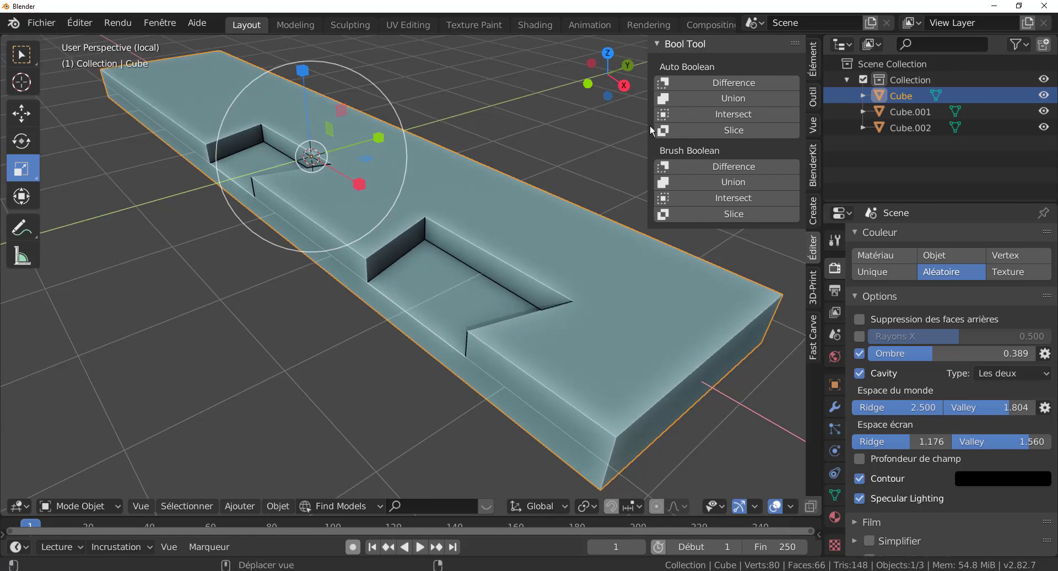
- Narrow the Bool Tool sidebar and the properties area to give the isolated crossing board a wider 3D viewport
{"action": "left_click_drag", "start_coordinate": [647, 128], "coordinate": [831, 256]}
{"action": "left_click", "coordinate": [833, 242]}
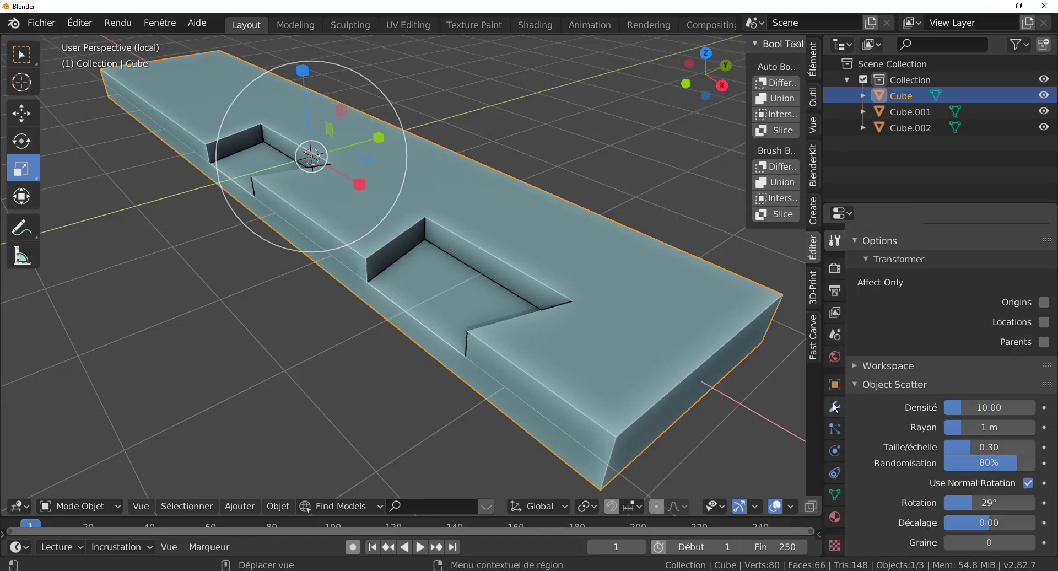
{"action": "left_click", "coordinate": [835, 268]}
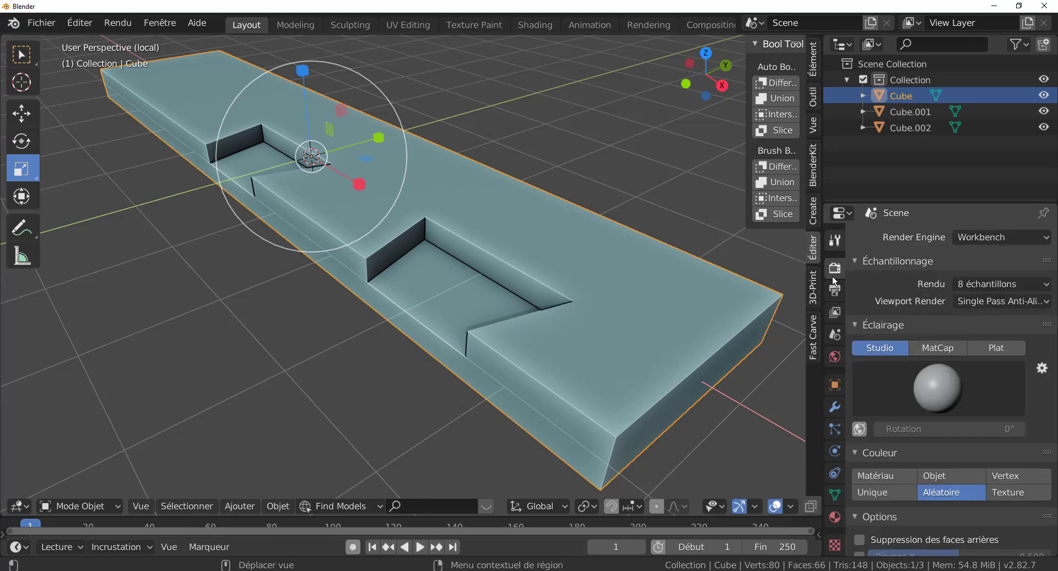
{"action": "scroll", "coordinate": [513, 334], "scroll_direction": "down", "scroll_amount": 2}
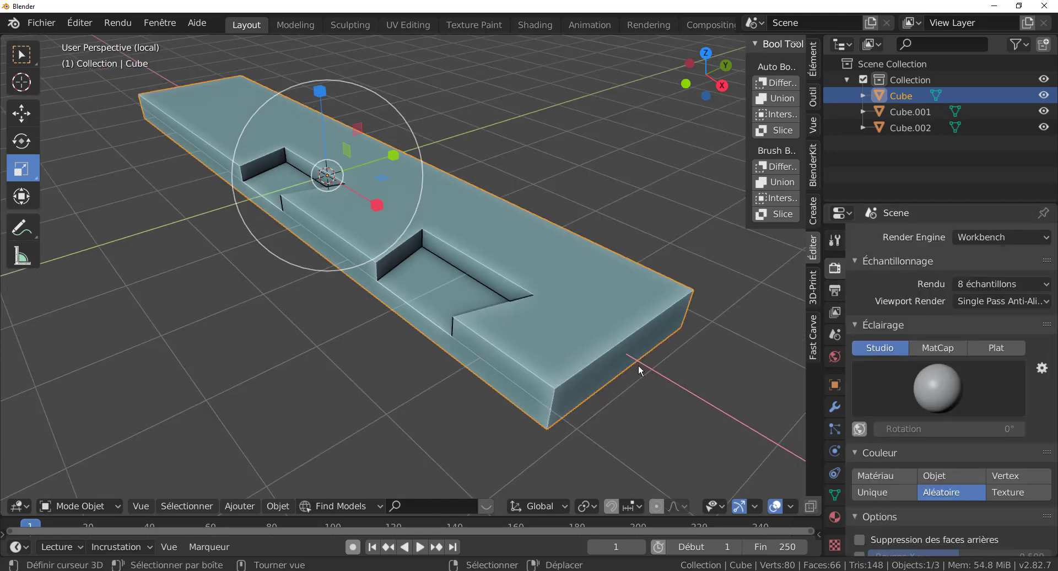
{"action": "middle_click_drag", "start_coordinate": [640, 370], "coordinate": [637, 355]}
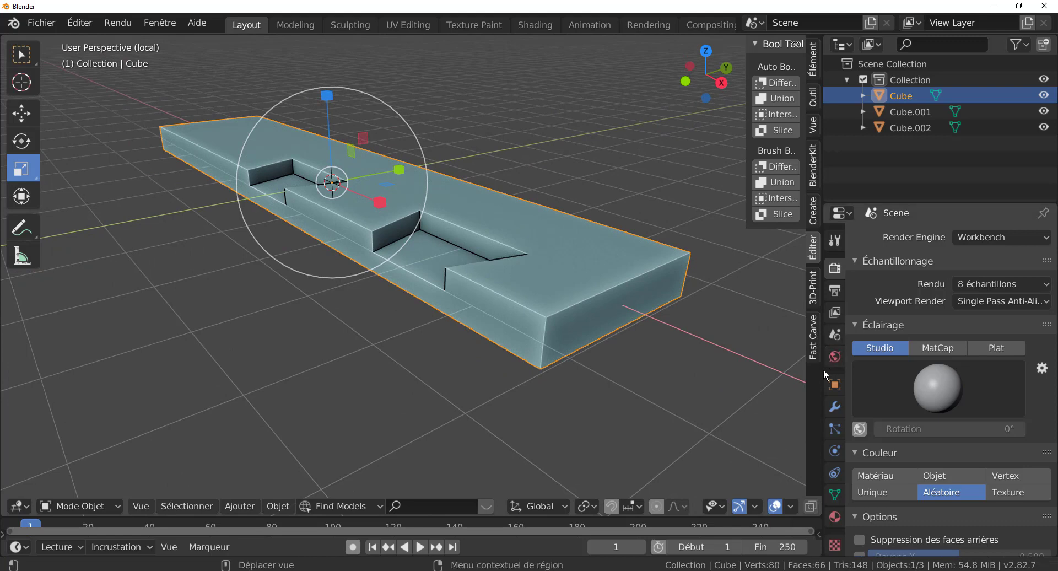
{"action": "left_click_drag", "start_coordinate": [822, 368], "coordinate": [914, 360]}
{"action": "scroll", "coordinate": [725, 372], "scroll_direction": "up", "scroll_amount": 3}
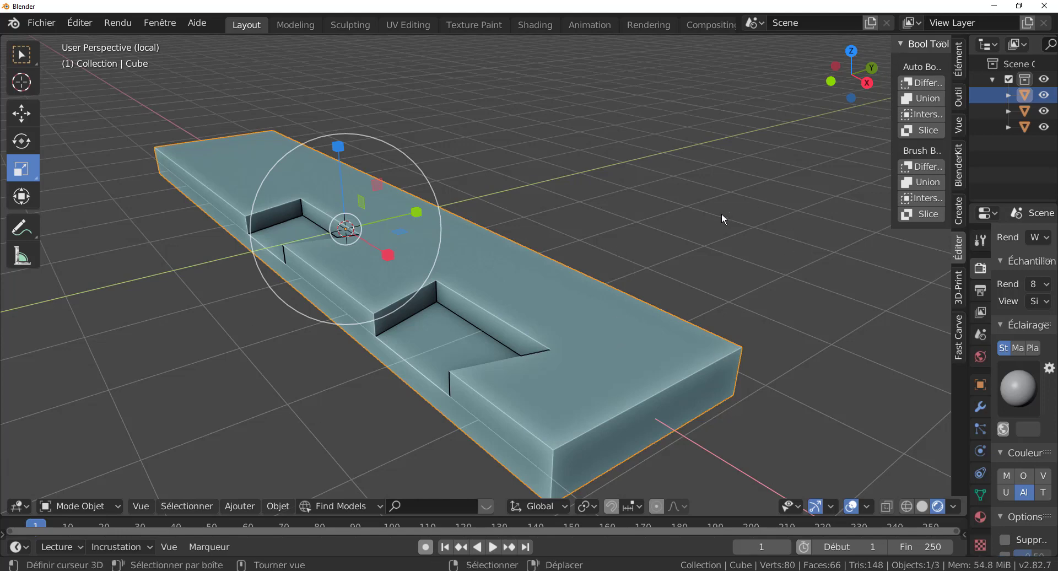
{"action": "middle_click_drag", "start_coordinate": [568, 290], "coordinate": [576, 279]}
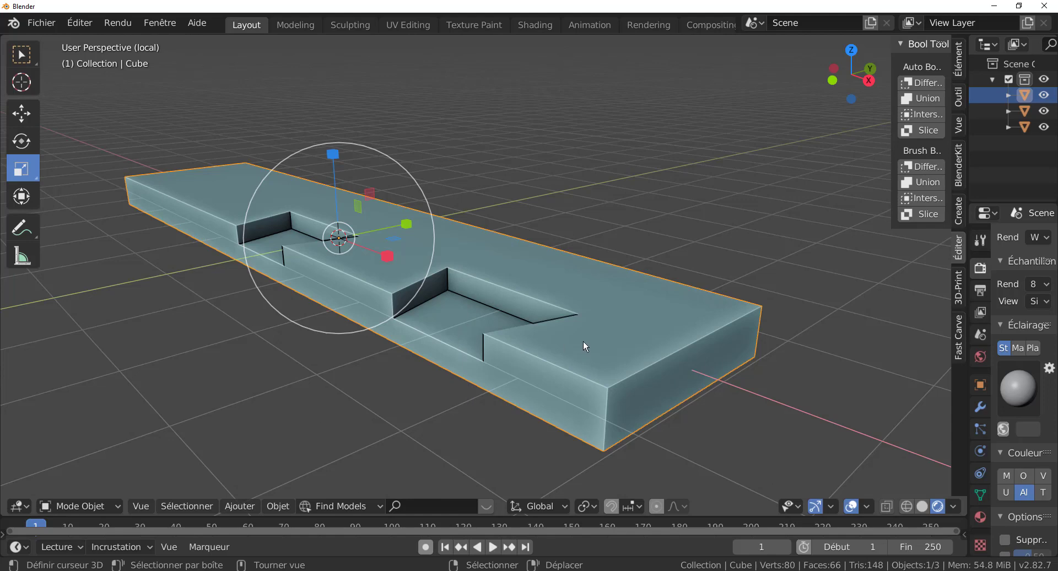
{"action": "middle_click_drag", "start_coordinate": [627, 362], "coordinate": [516, 302]}
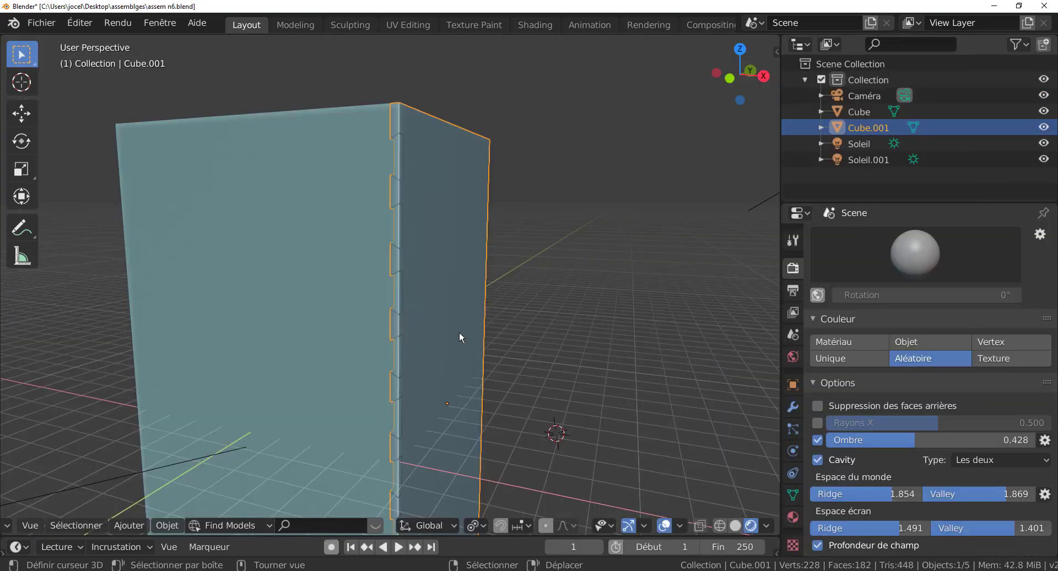
- Examine the interlocking dovetails along the two boards' corner joint from several angles, trying out moves of the selected board without keeping them
{"action": "key", "text": "g"}
{"action": "key", "text": "Escape"}
{"action": "key", "text": "g"}
{"action": "key", "text": "Escape"}
{"action": "middle_click_drag", "start_coordinate": [535, 328], "coordinate": [522, 337]}
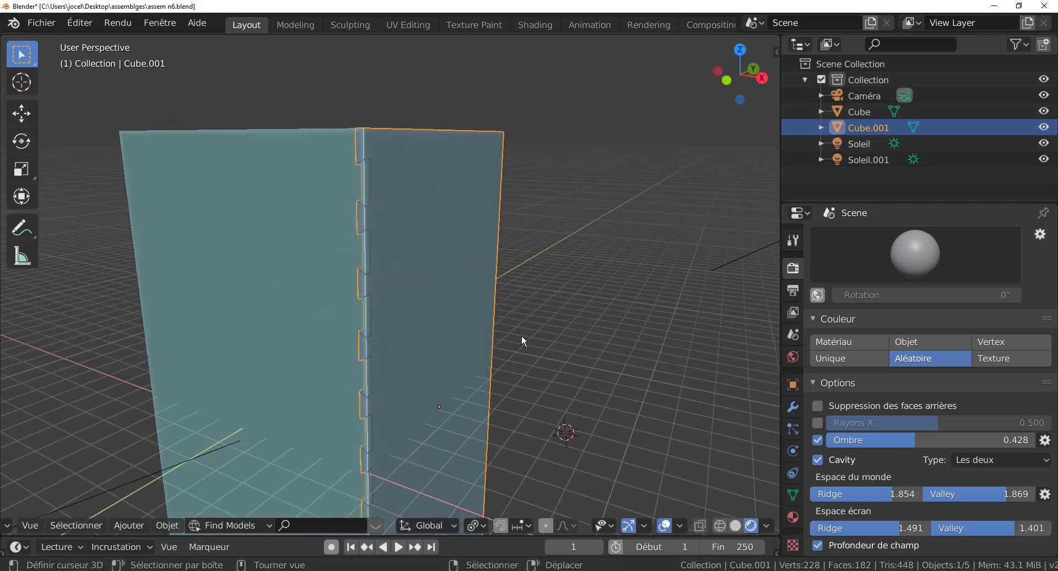
{"action": "middle_click_drag", "start_coordinate": [510, 383], "coordinate": [475, 284]}
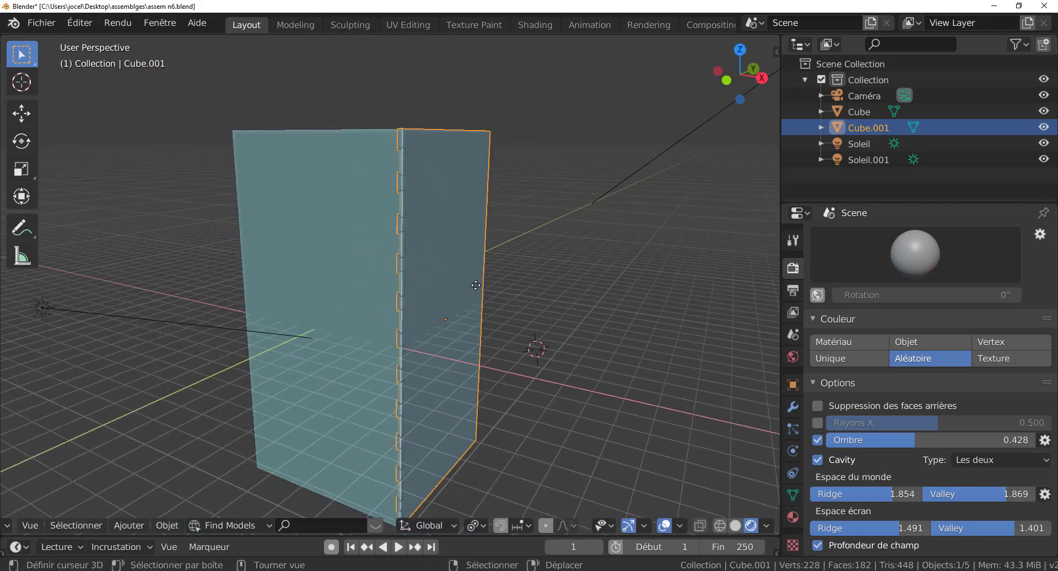
{"action": "key", "text": "g"}
{"action": "key", "text": "Escape"}
{"action": "mouse_move", "coordinate": [448, 323]}
{"action": "middle_mouse_down"}
{"action": "mouse_move", "coordinate": [493, 342]}
{"action": "mouse_move", "coordinate": [455, 359]}
{"action": "mouse_move", "coordinate": [432, 331]}
{"action": "middle_mouse_up"}
{"action": "scroll", "coordinate": [394, 338], "scroll_direction": "up", "scroll_amount": 4}
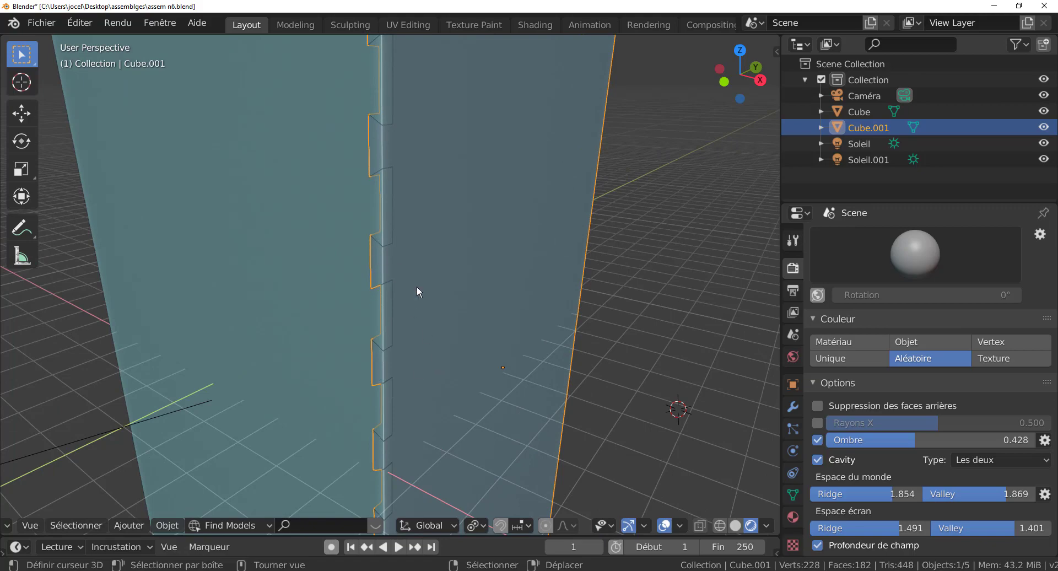
{"action": "scroll", "coordinate": [417, 355], "scroll_direction": "down", "scroll_amount": 3}
{"action": "middle_click_drag", "start_coordinate": [416, 293], "coordinate": [442, 304]}
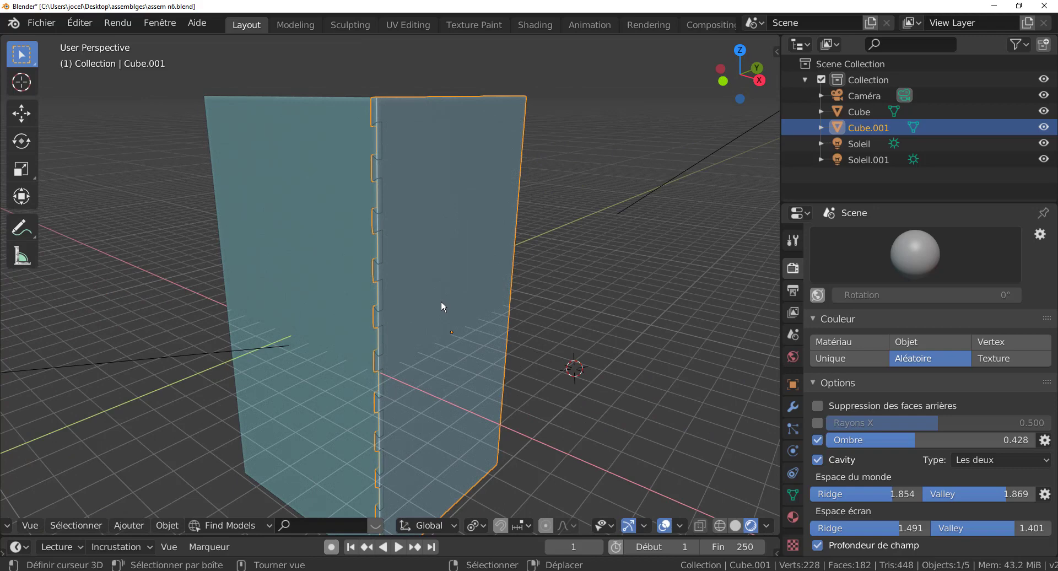
{"action": "middle_click_drag", "start_coordinate": [584, 311], "coordinate": [616, 319], "text": "shift"}
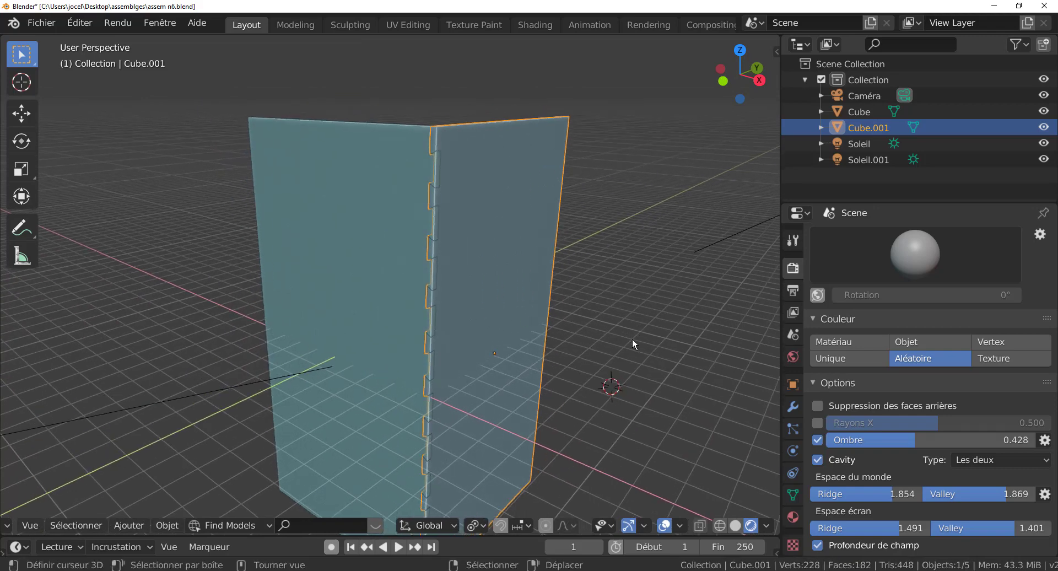
- Switch to XnView to view the reference drawing of straight and dovetail corner joints
{"action": "key", "text": "alt+Tab"}
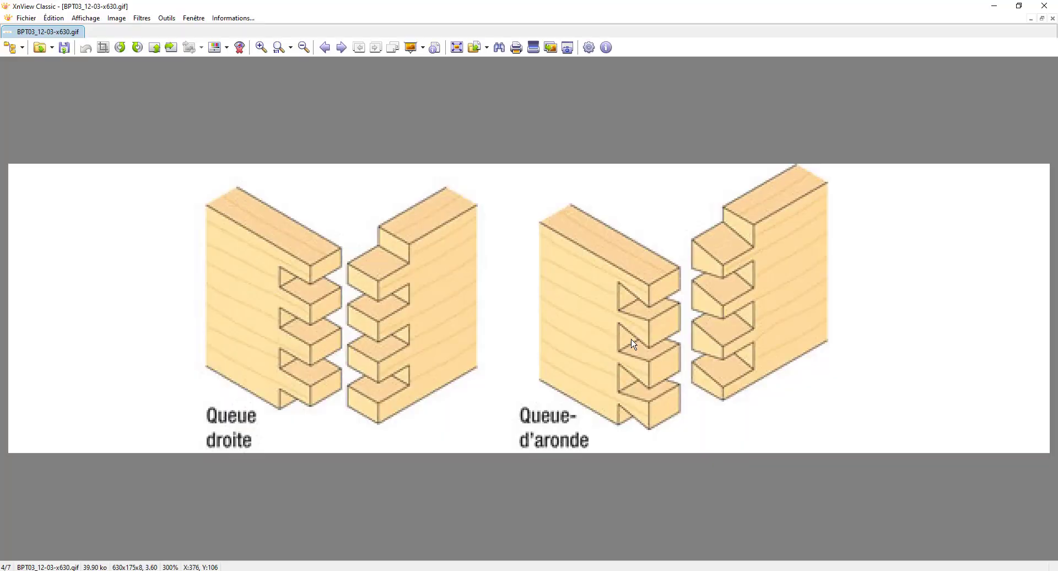